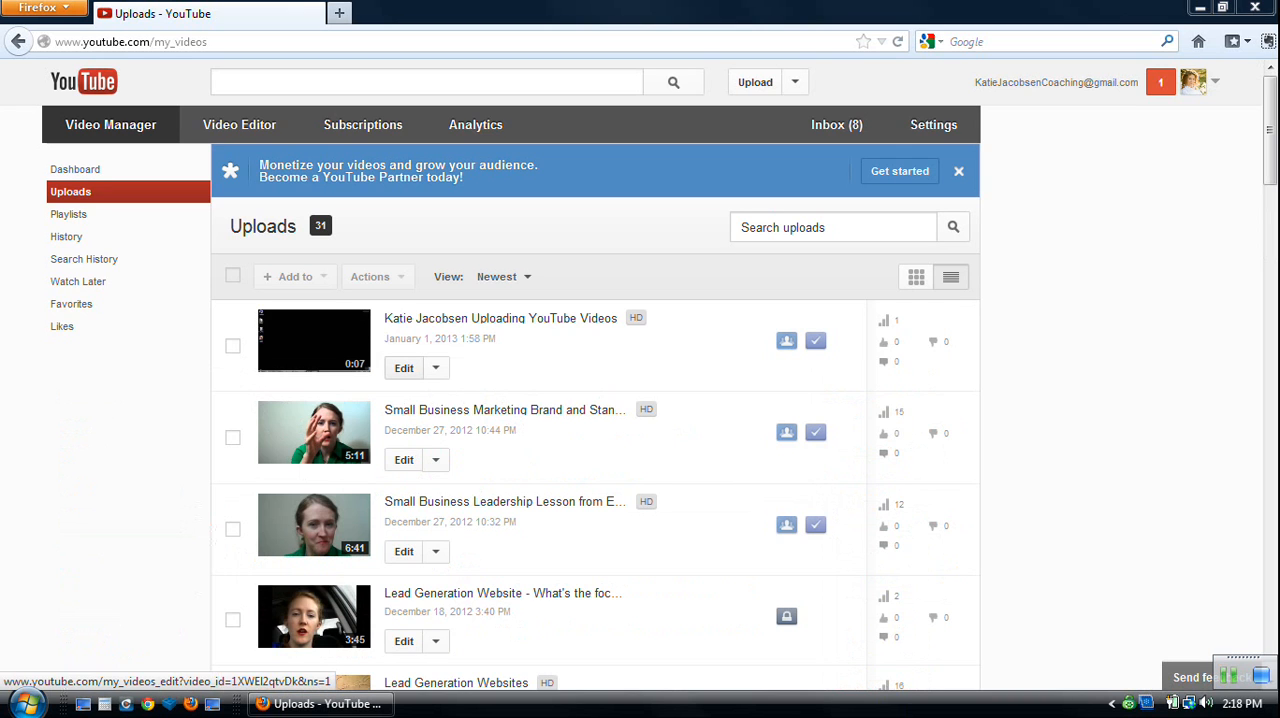
Open the newest uploaded video for editing its info and settings.
{"action": "left_click", "coordinate": [435, 368]}
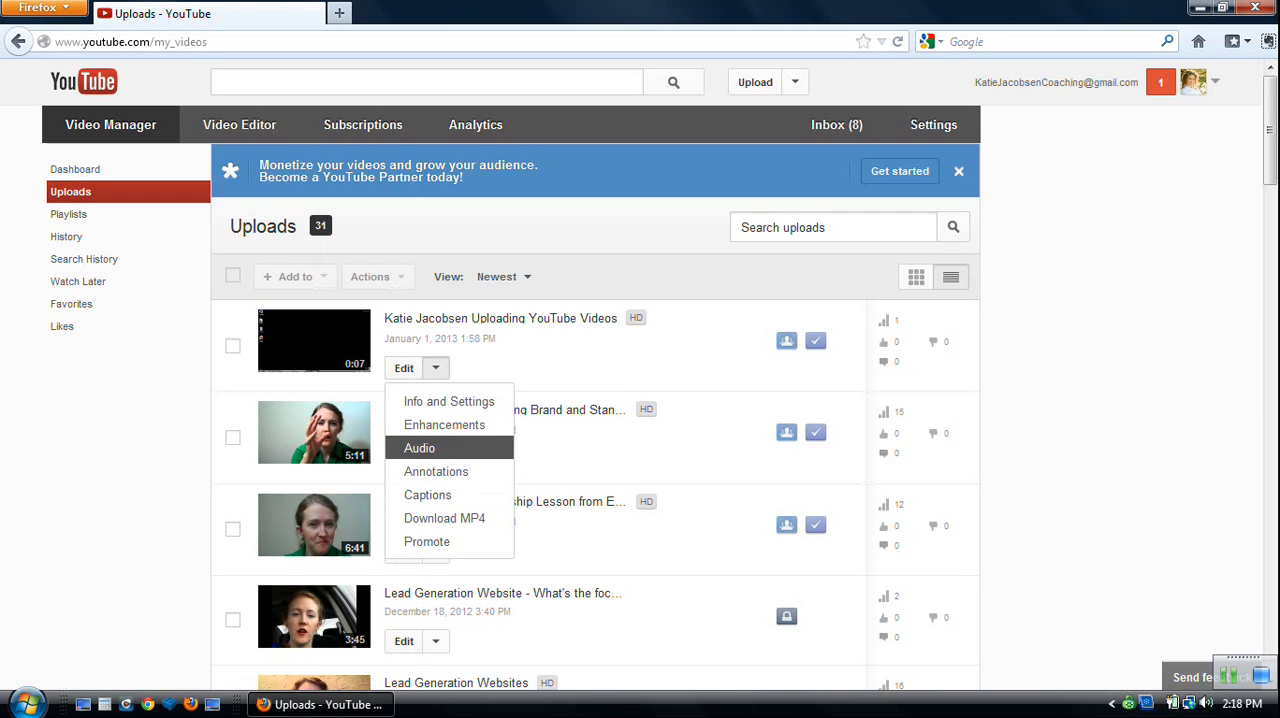
{"action": "left_click", "coordinate": [435, 368]}
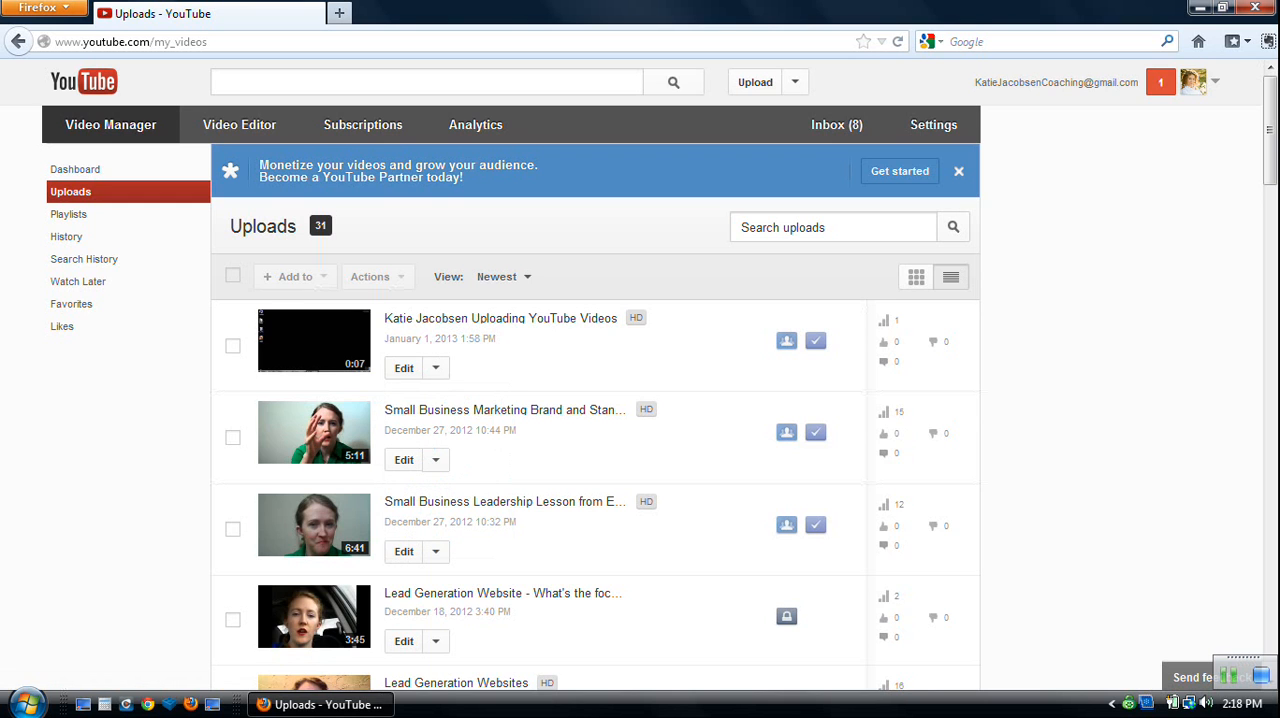
{"action": "left_click", "coordinate": [404, 368]}
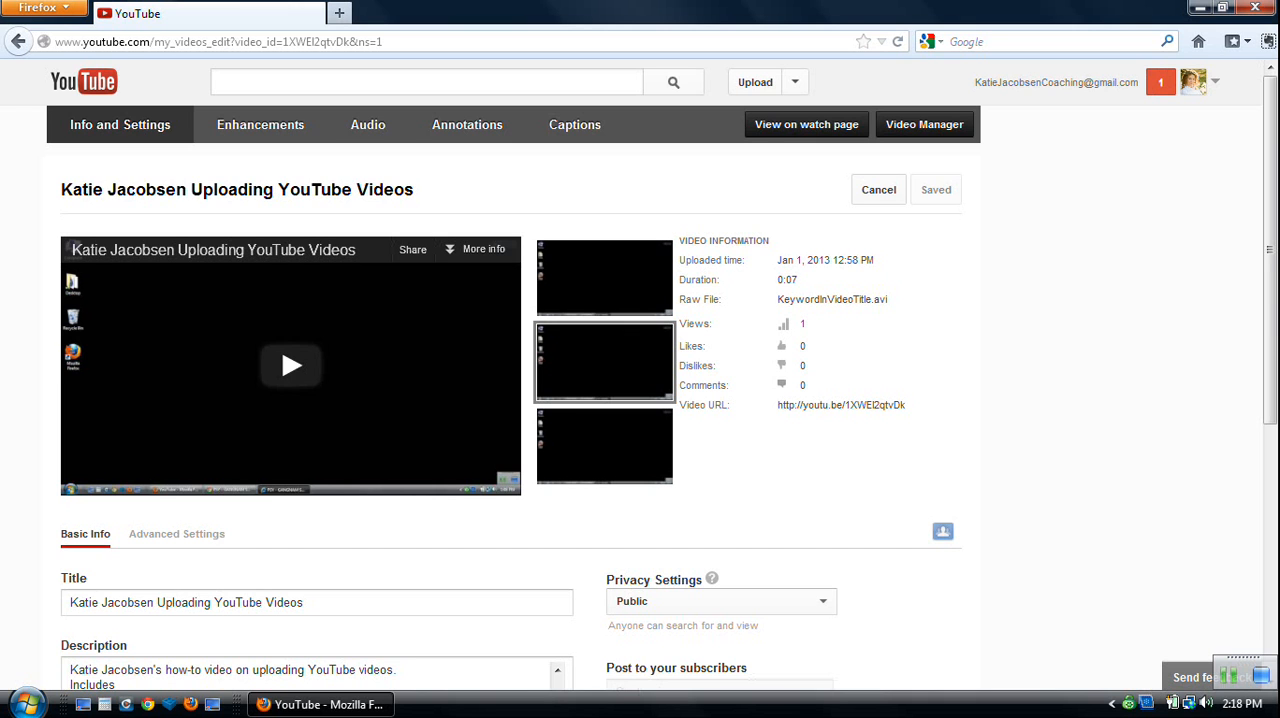
Remove the name tag written with backslashes from the video's tags, keep the Howto & Style category, and save the changes.
{"action": "scroll", "coordinate": [640, 380], "scroll_direction": "down", "scroll_amount": 4}
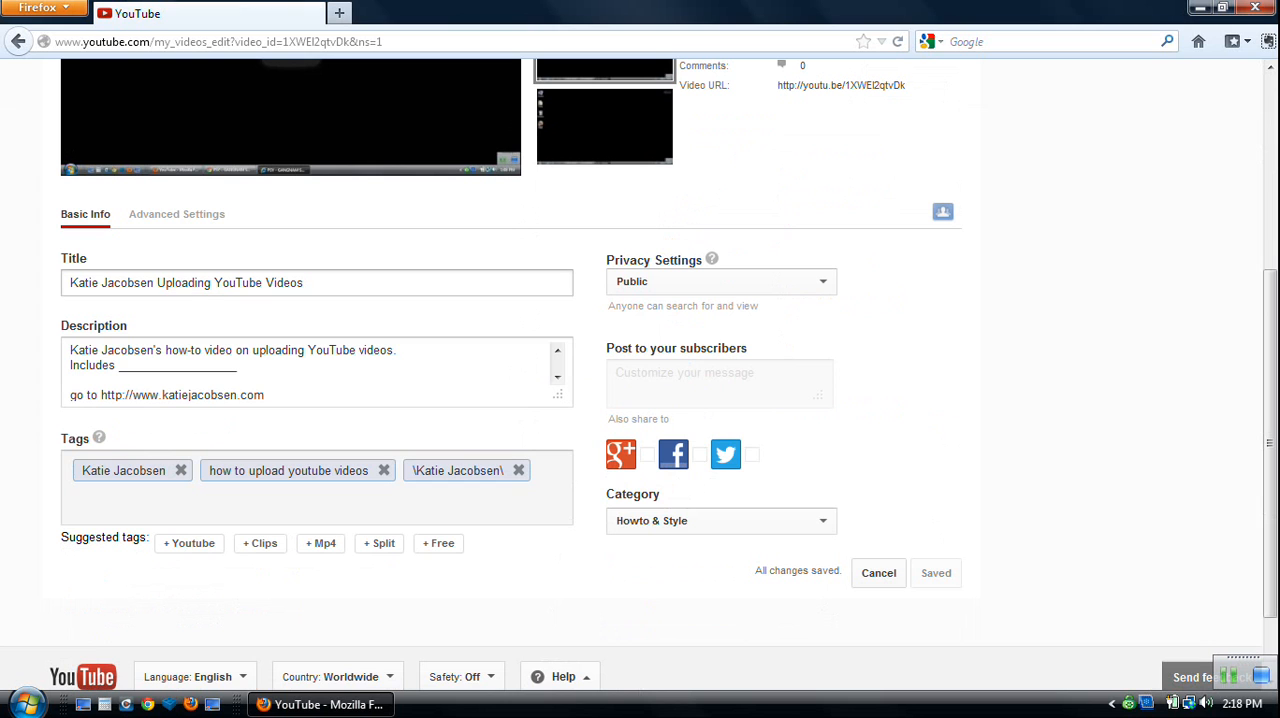
{"action": "key", "text": "Tab"}
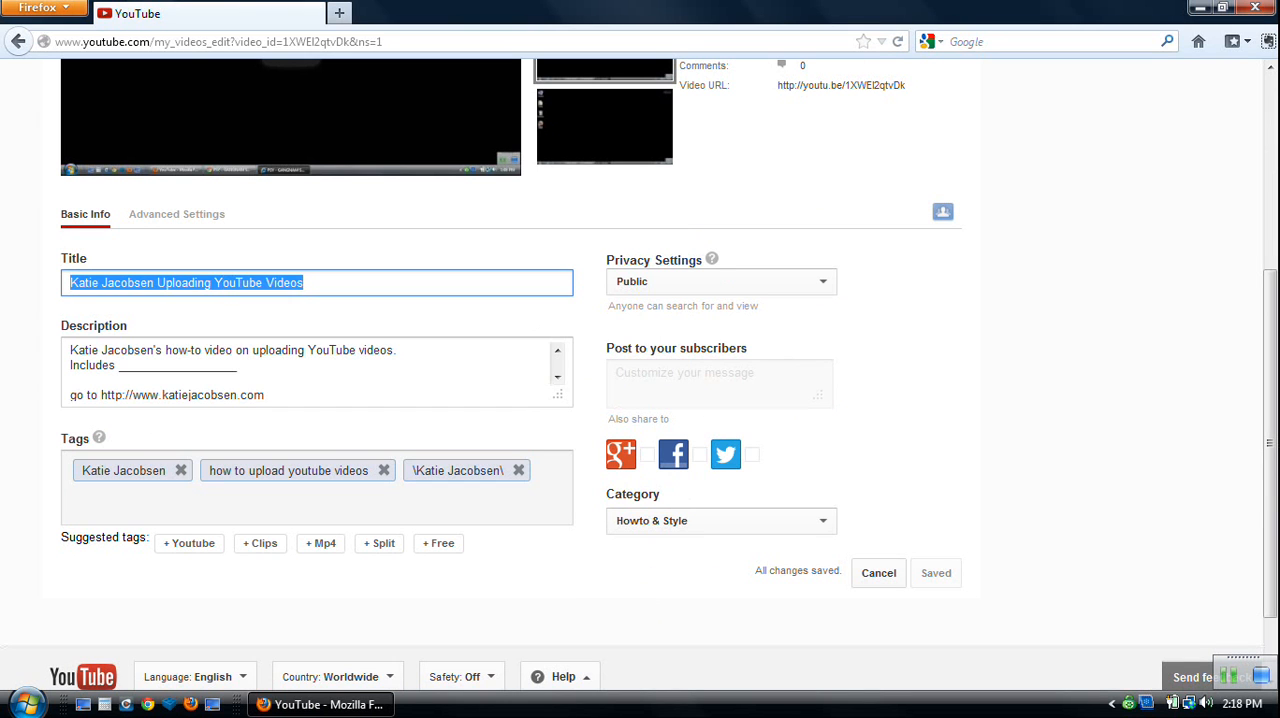
{"action": "key", "text": "Tab"}
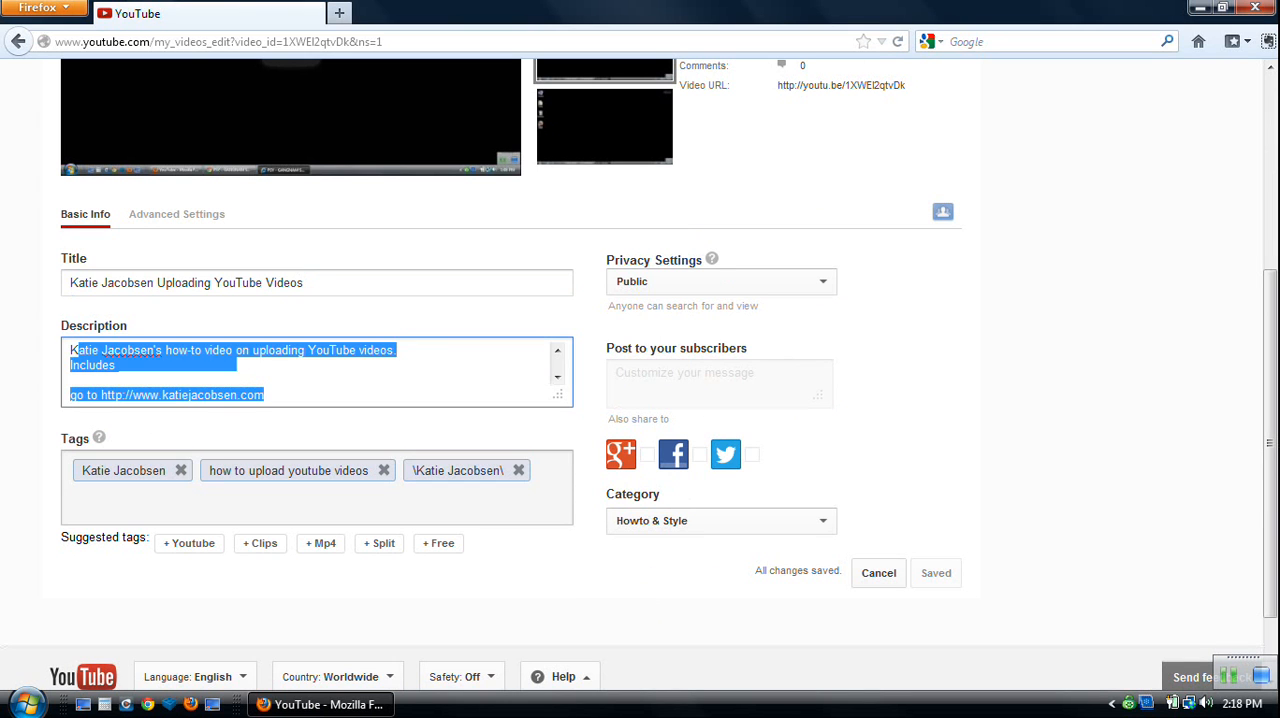
{"action": "left_click", "coordinate": [519, 470]}
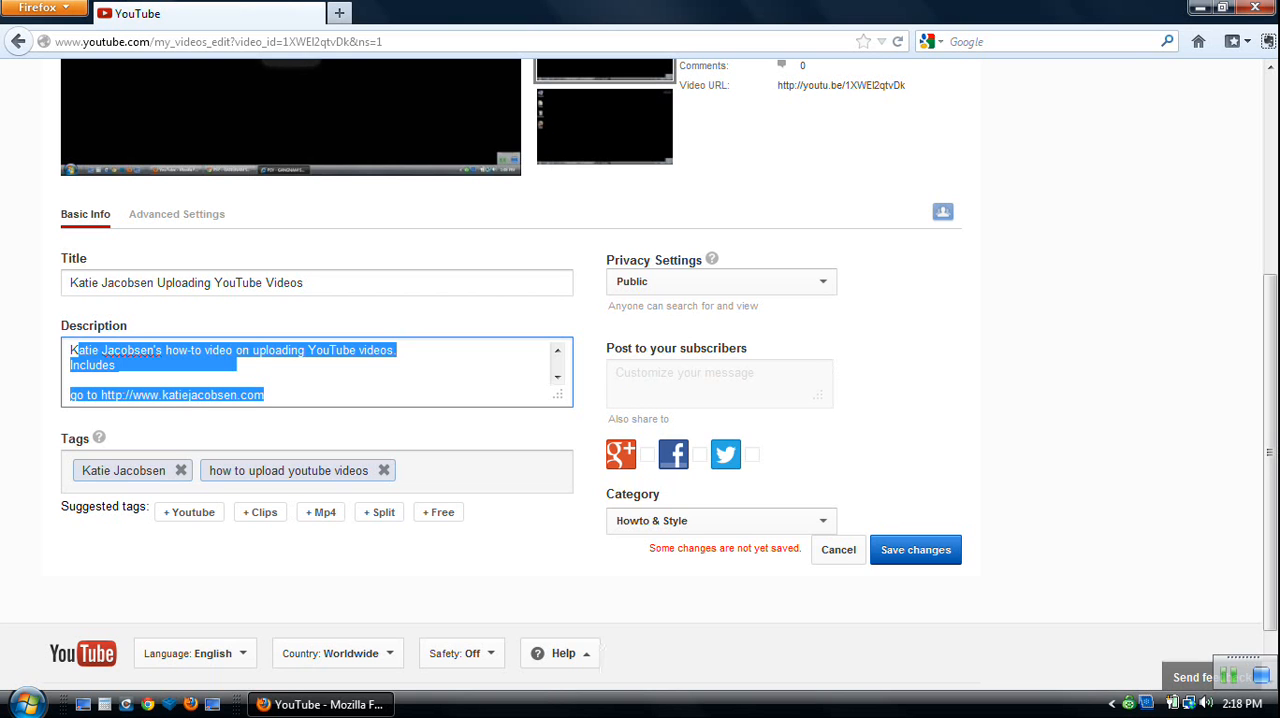
{"action": "left_click", "coordinate": [500, 430]}
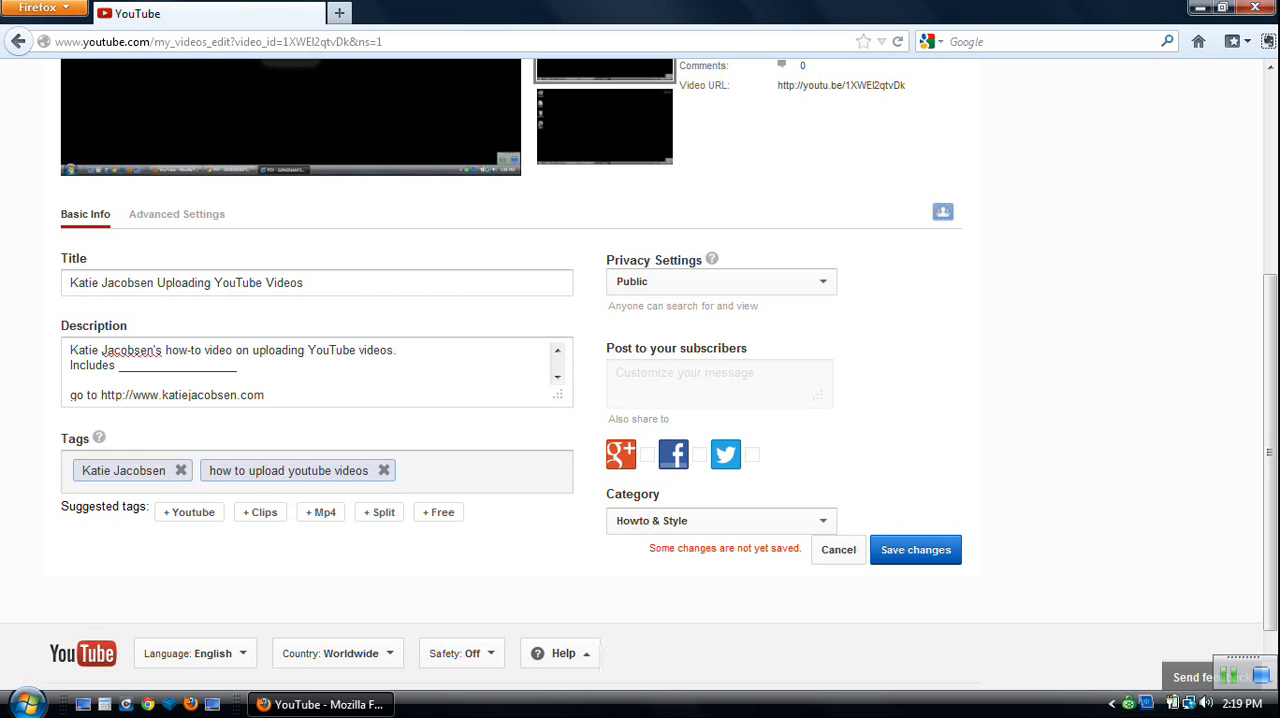
{"action": "left_click", "coordinate": [721, 521]}
{"action": "left_click", "coordinate": [721, 521]}
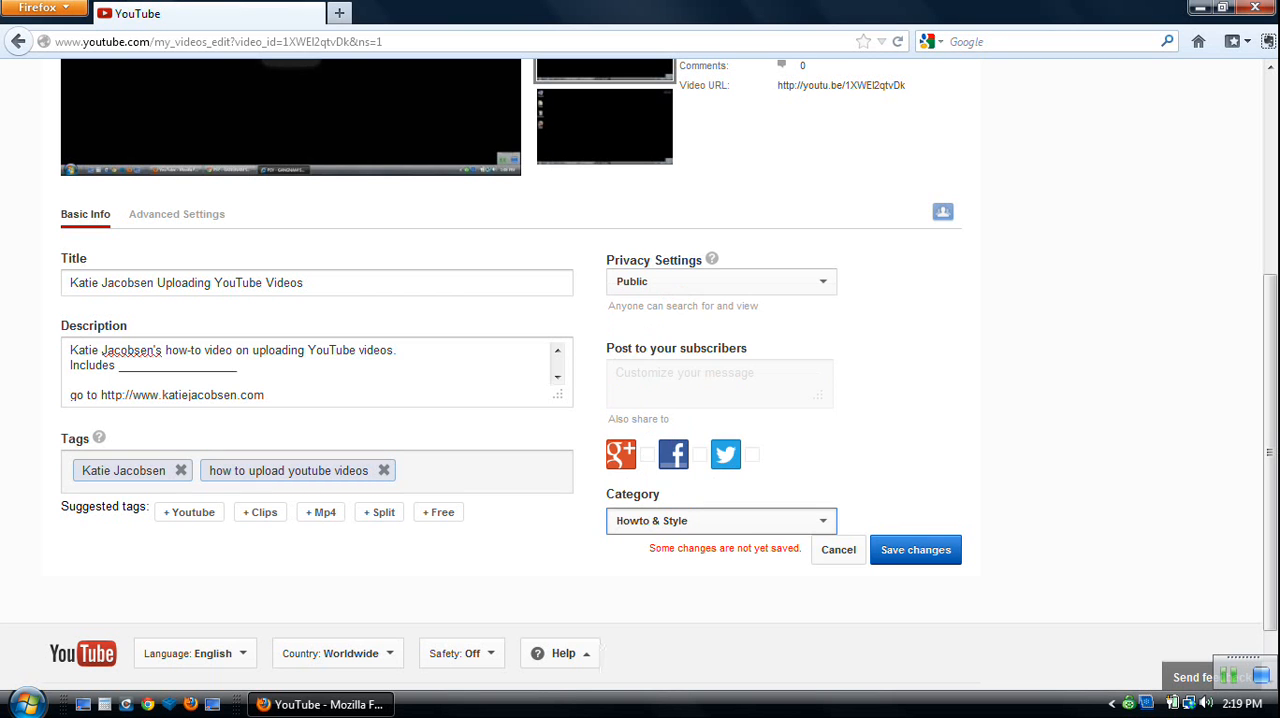
{"action": "left_click", "coordinate": [915, 550]}
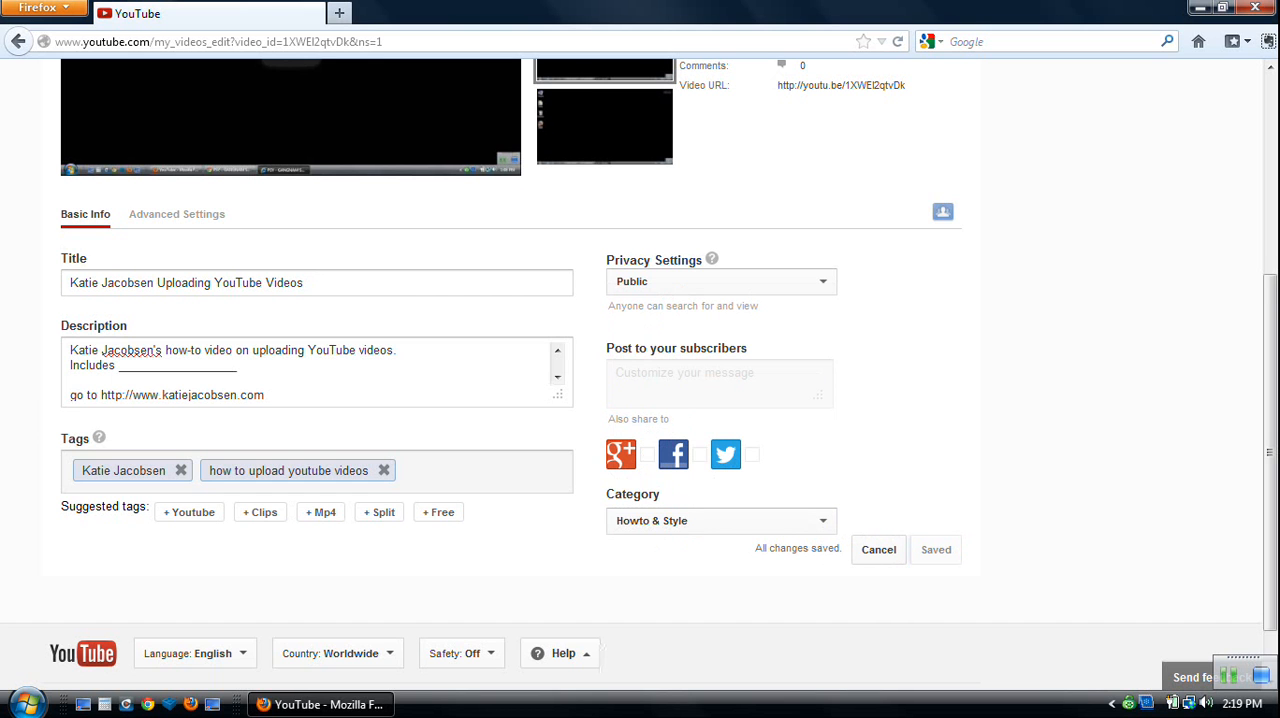
Review the video's advanced settings for comments, licensing, caption certification, embedding, location and recording date.
{"action": "scroll", "coordinate": [640, 370], "scroll_direction": "up", "scroll_amount": 3}
{"action": "scroll", "coordinate": [640, 370], "scroll_direction": "down", "scroll_amount": 2}
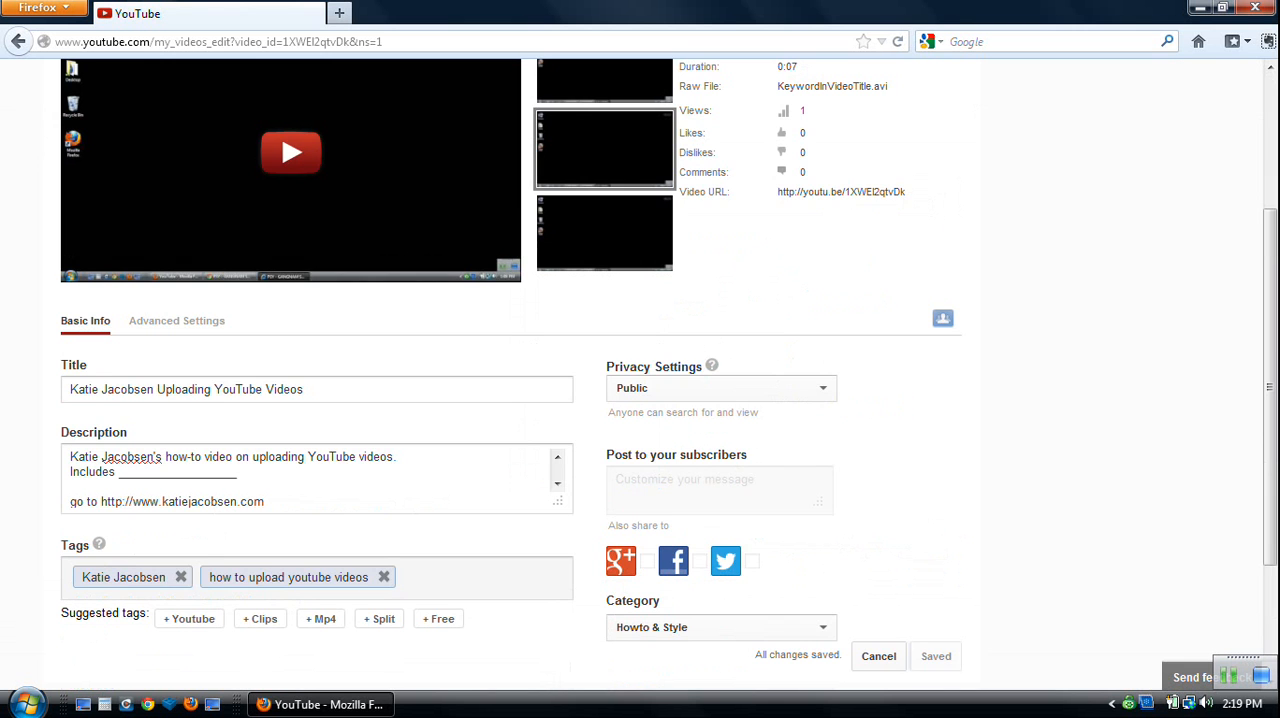
{"action": "left_click", "coordinate": [176, 320]}
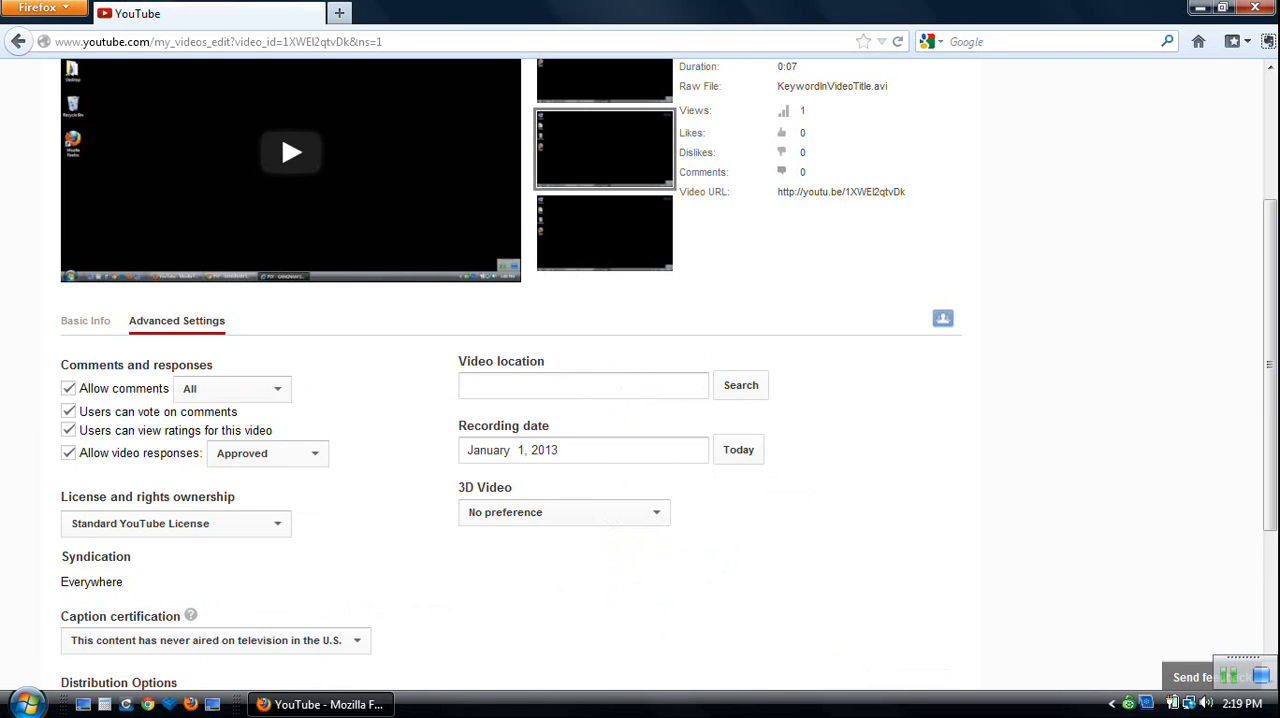
{"action": "scroll", "coordinate": [176, 320], "scroll_direction": "down", "scroll_amount": 1}
{"action": "scroll", "coordinate": [640, 370], "scroll_direction": "down", "scroll_amount": 2}
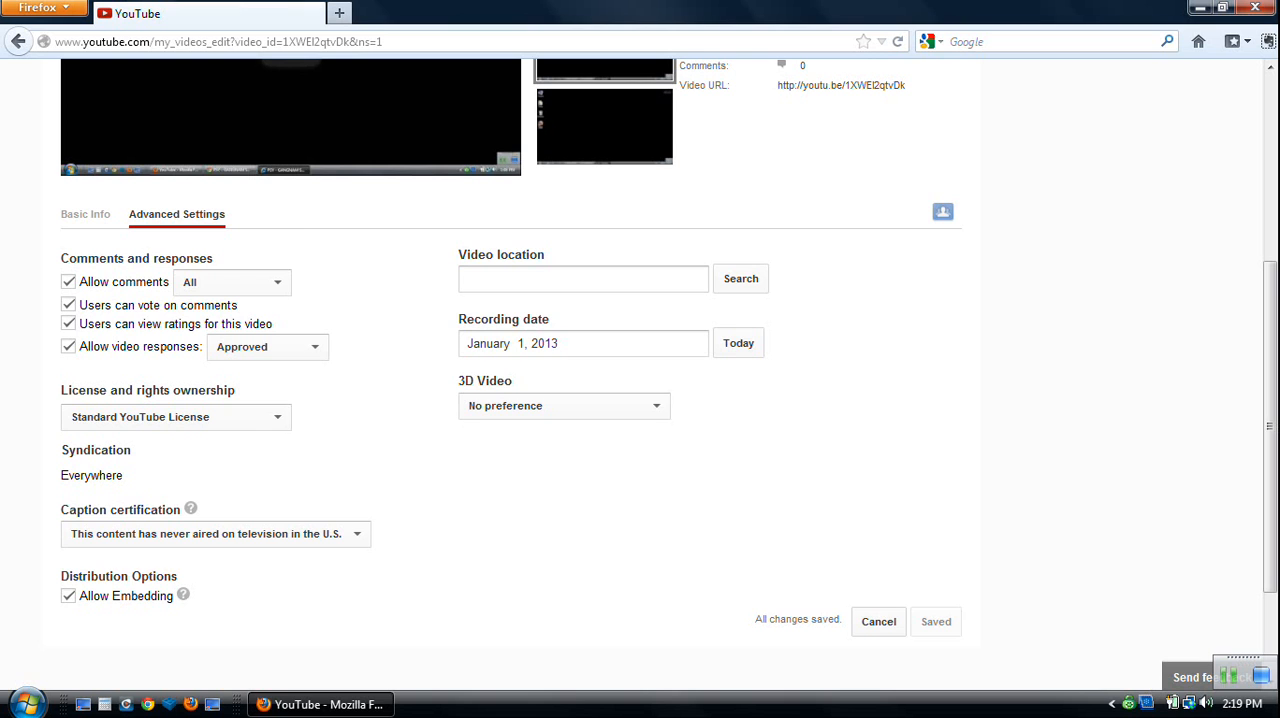
Try disabling 3D for the video, return the 3D option to No preference, and save.
{"action": "left_click", "coordinate": [564, 406]}
{"action": "left_click", "coordinate": [530, 442]}
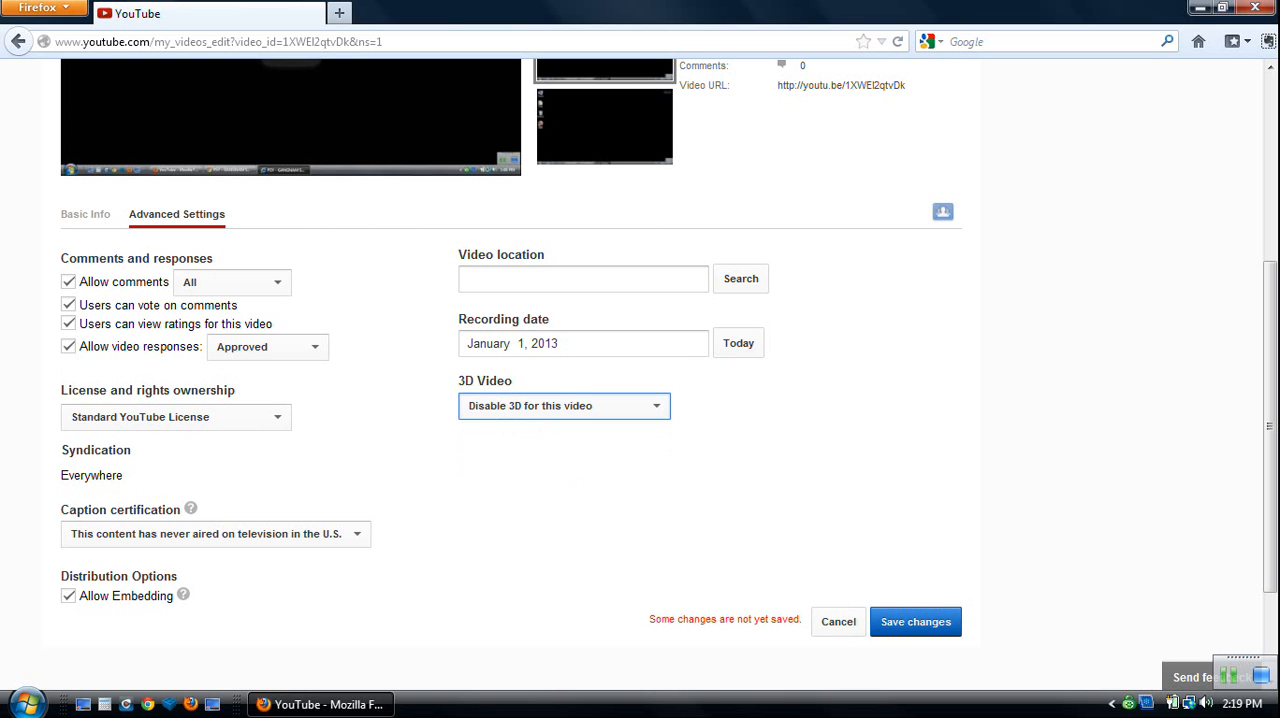
{"action": "left_click", "coordinate": [564, 406]}
{"action": "left_click", "coordinate": [520, 427]}
{"action": "left_click", "coordinate": [915, 622]}
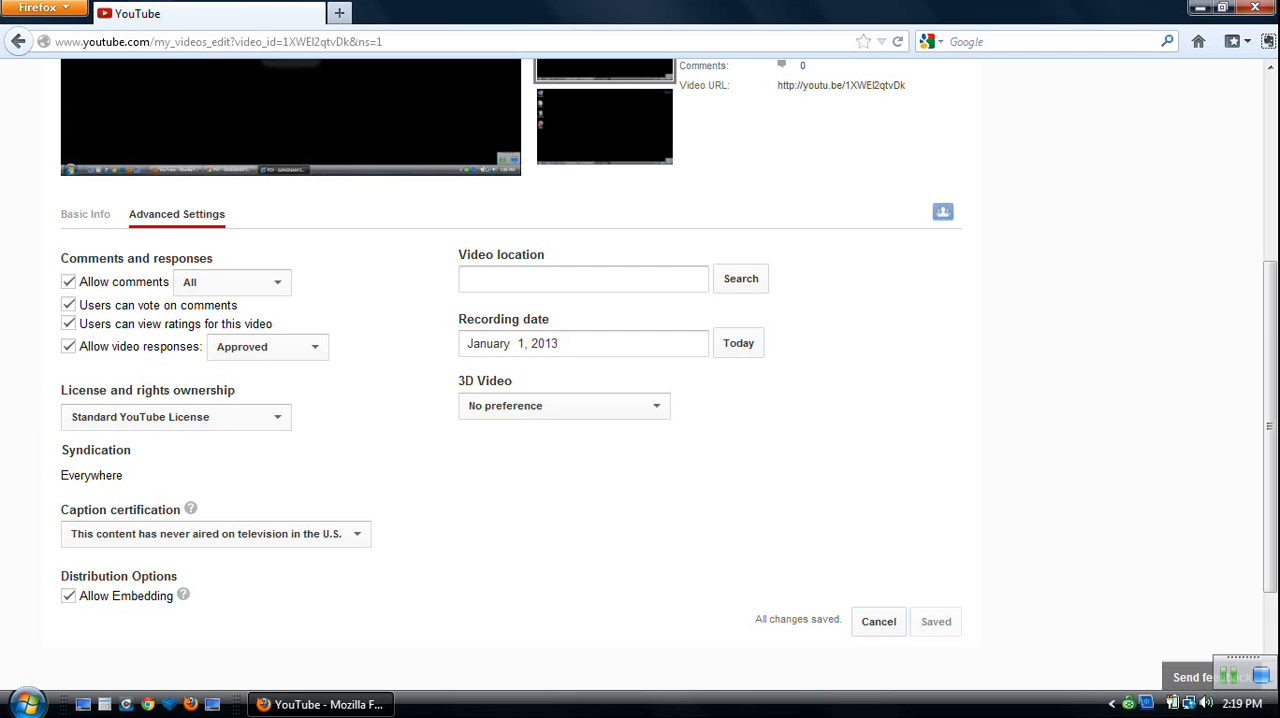
Open the video's Enhancements editor and pause the preview playback.
{"action": "scroll", "coordinate": [293, 190], "scroll_direction": "down", "scroll_amount": 2}
{"action": "scroll", "coordinate": [293, 190], "scroll_direction": "up", "scroll_amount": 7}
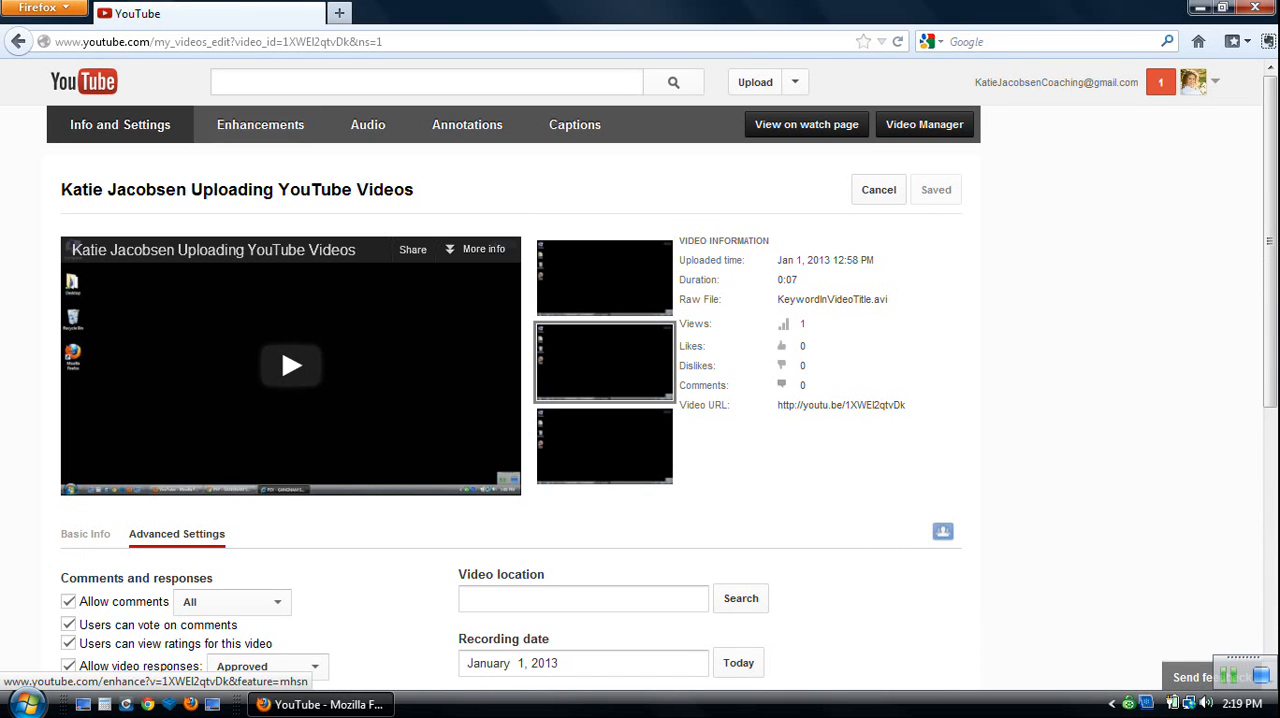
{"action": "left_click", "coordinate": [260, 124]}
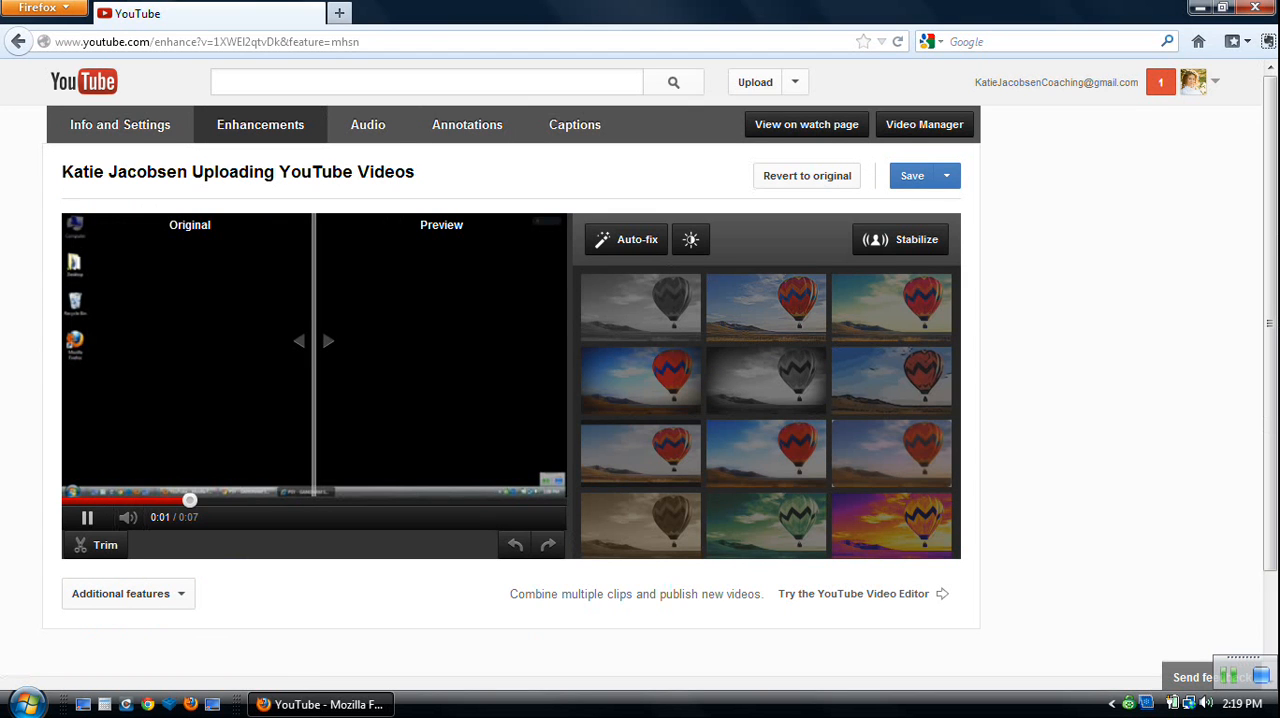
{"action": "left_click", "coordinate": [87, 517]}
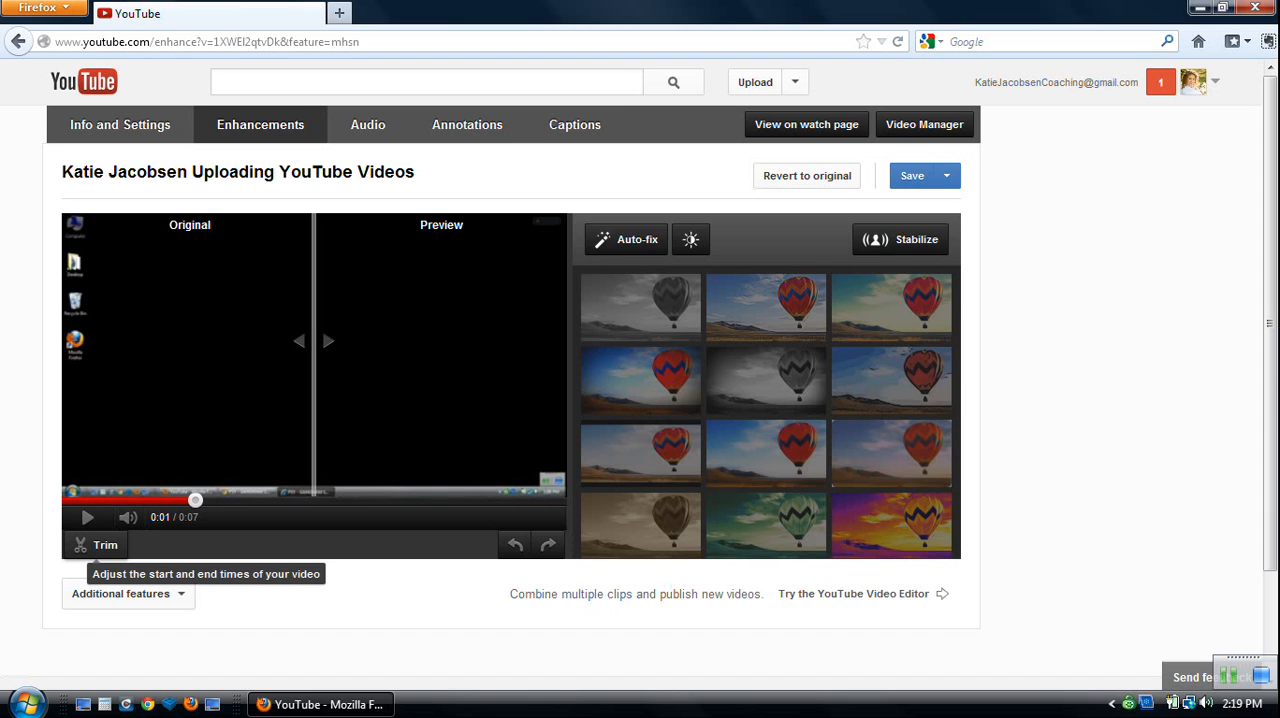
Trim the video so it runs from 0:01.3 to 0:05.4.
{"action": "left_click", "coordinate": [98, 545]}
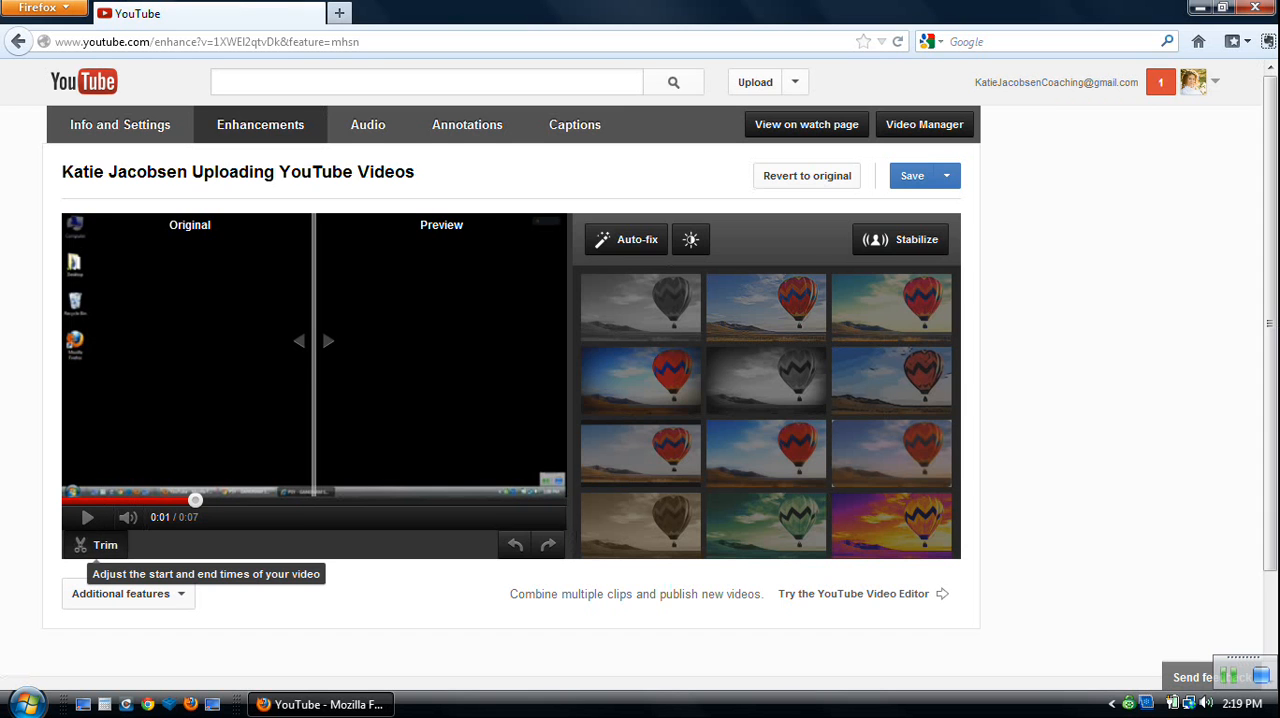
{"action": "left_click_drag", "start_coordinate": [62, 567], "coordinate": [102, 567]}
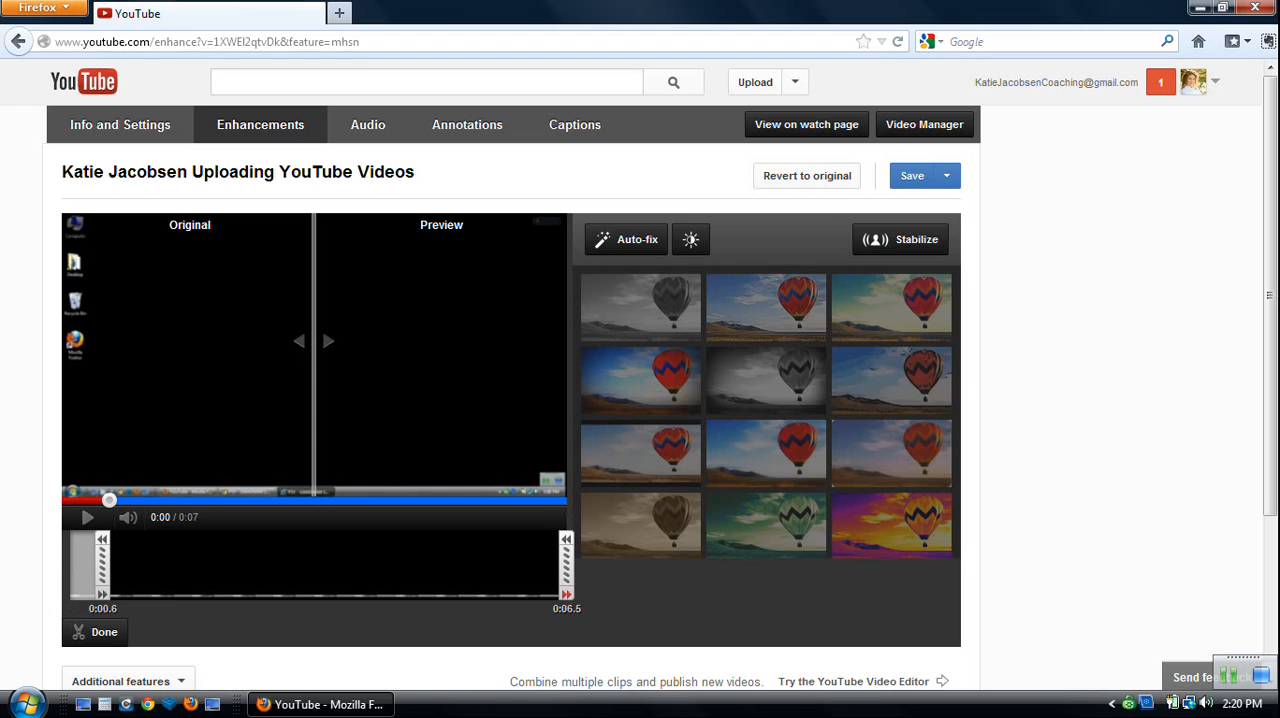
{"action": "left_click_drag", "start_coordinate": [566, 567], "coordinate": [523, 567]}
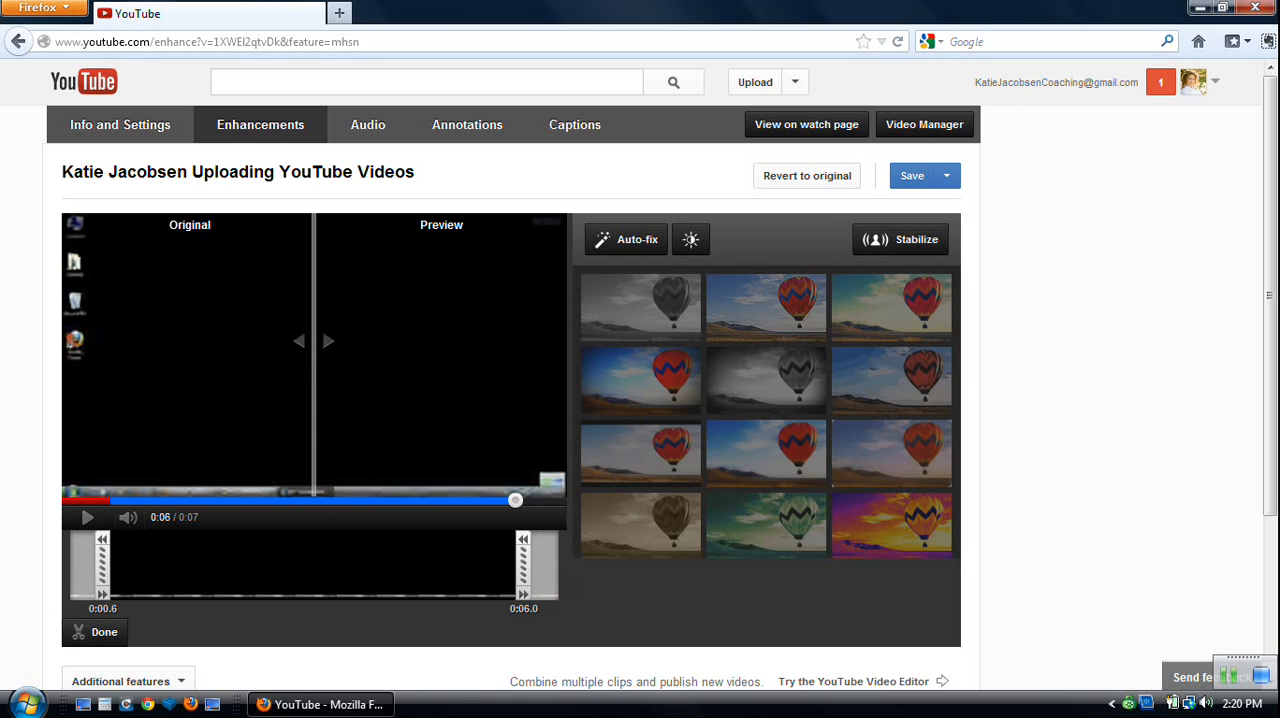
{"action": "left_click_drag", "start_coordinate": [102, 567], "coordinate": [157, 567]}
{"action": "left_click_drag", "start_coordinate": [523, 567], "coordinate": [478, 567]}
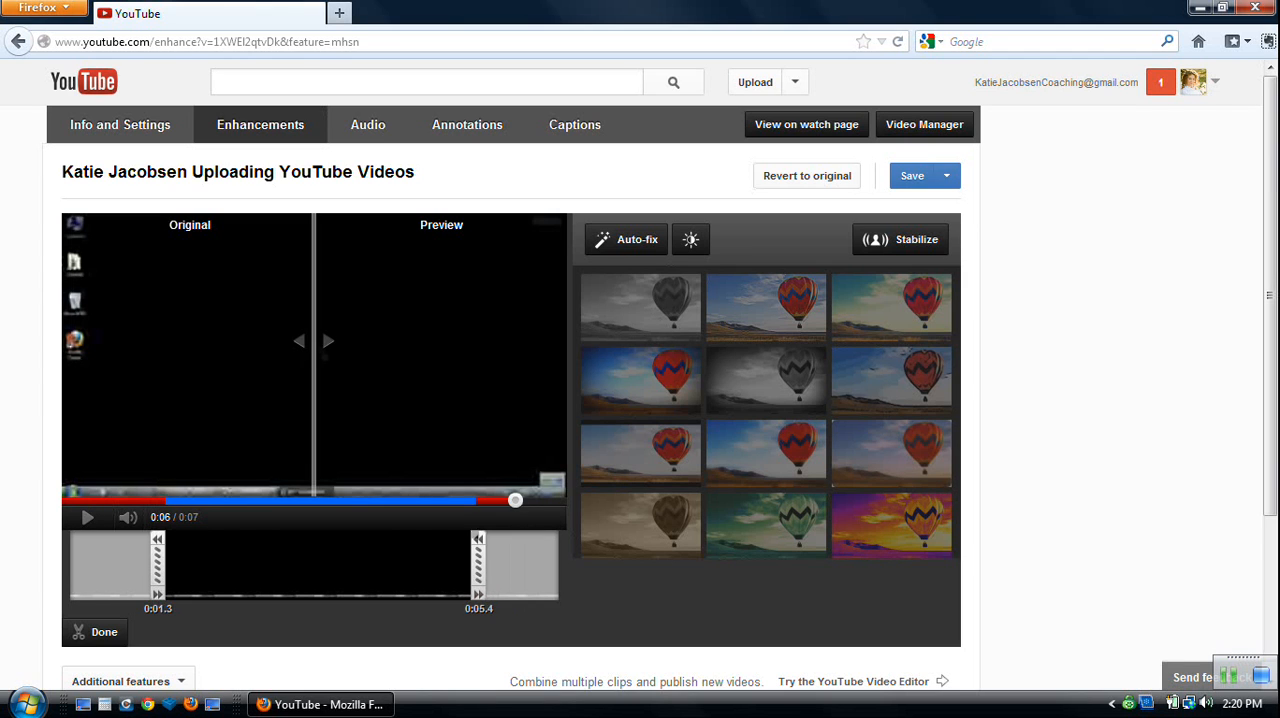
{"action": "left_click", "coordinate": [95, 632]}
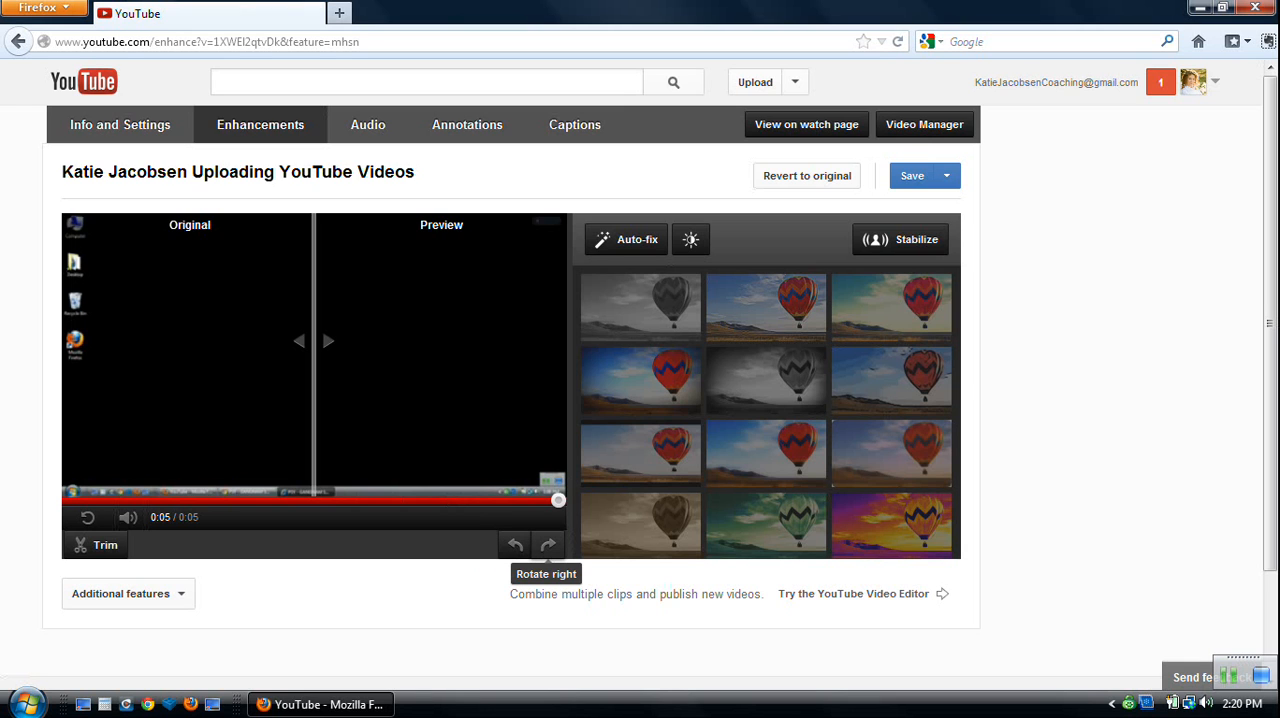
Try rotating the video to the left, and rotate it back to the right.
{"action": "left_click", "coordinate": [515, 544]}
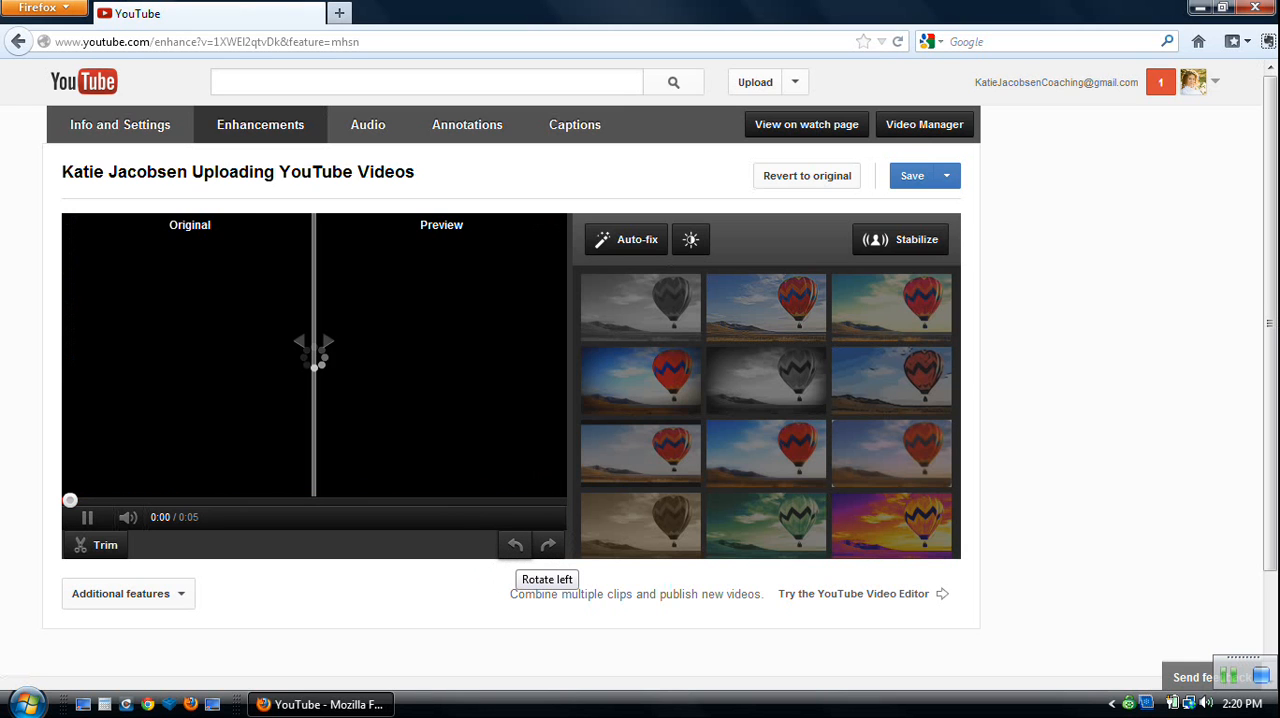
{"action": "left_click", "coordinate": [548, 545]}
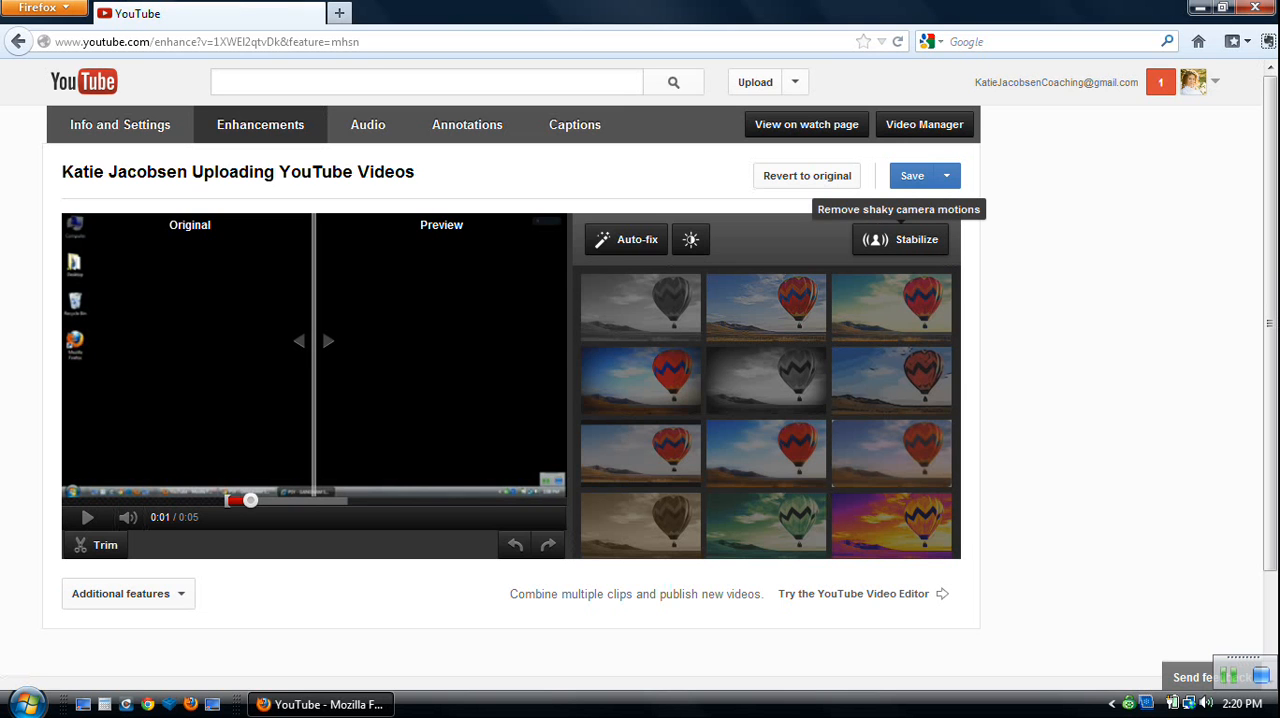
Try stabilizing the video, and revert it to the original with the entire video shown in the preview.
{"action": "left_click", "coordinate": [900, 239]}
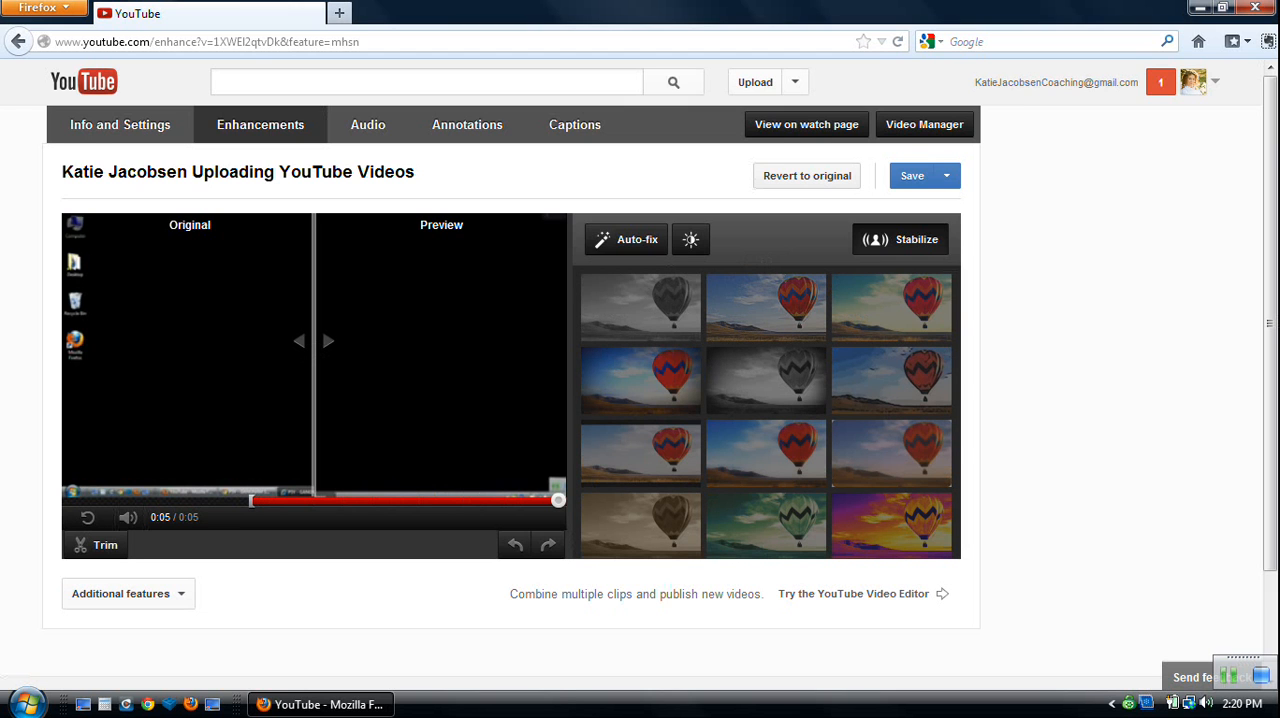
{"action": "left_click", "coordinate": [806, 175]}
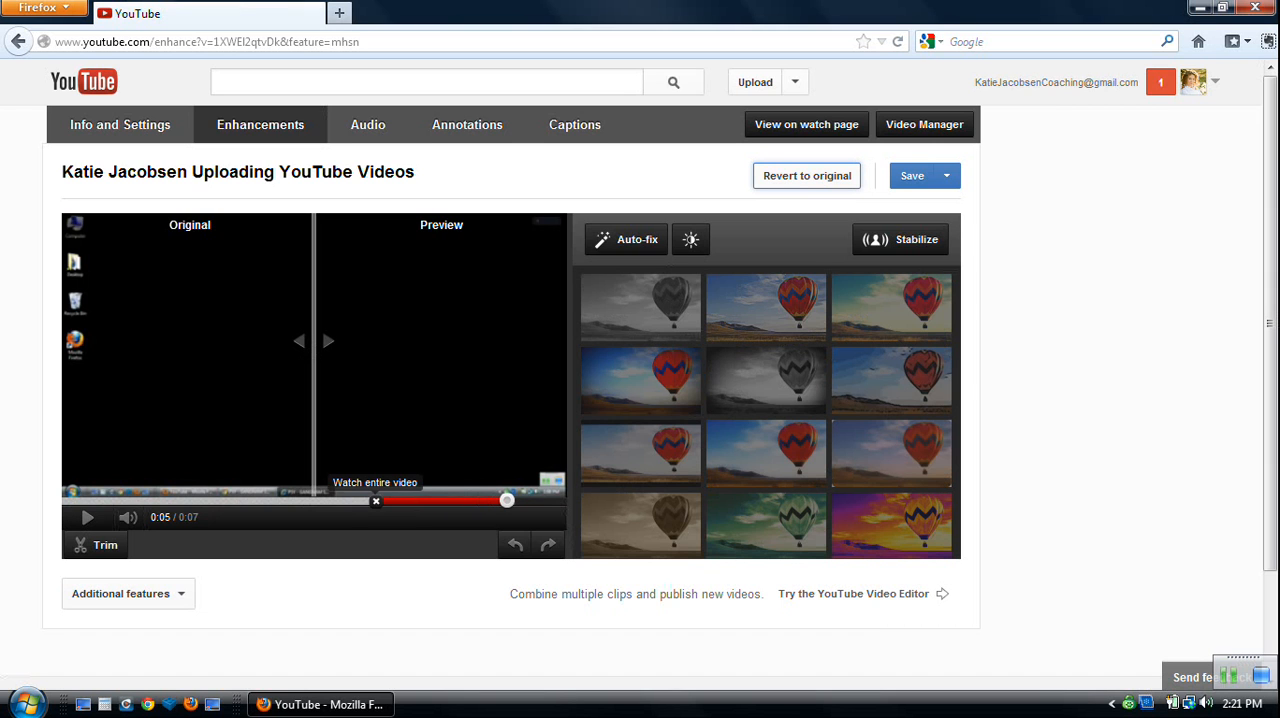
{"action": "left_click", "coordinate": [376, 501]}
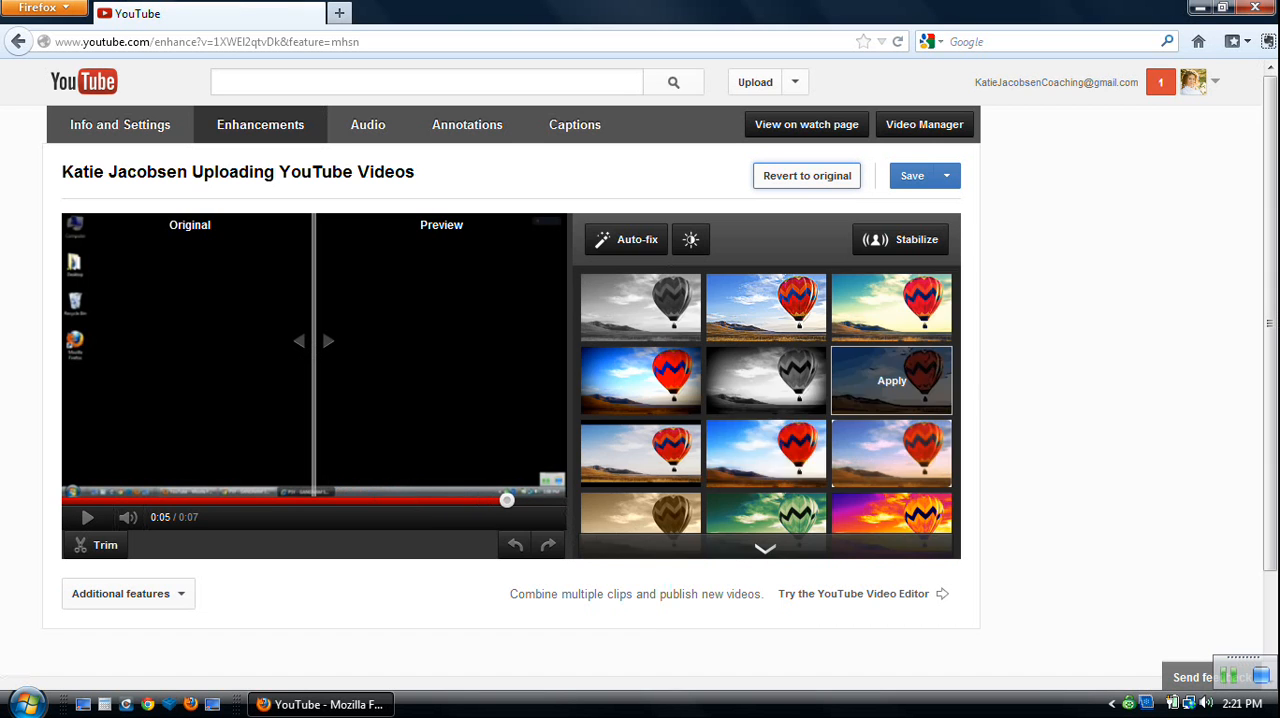
Try the orange-and-purple color filter and the vivid blue-sky filter on the video, and revert it to the original.
{"action": "left_click", "coordinate": [892, 526]}
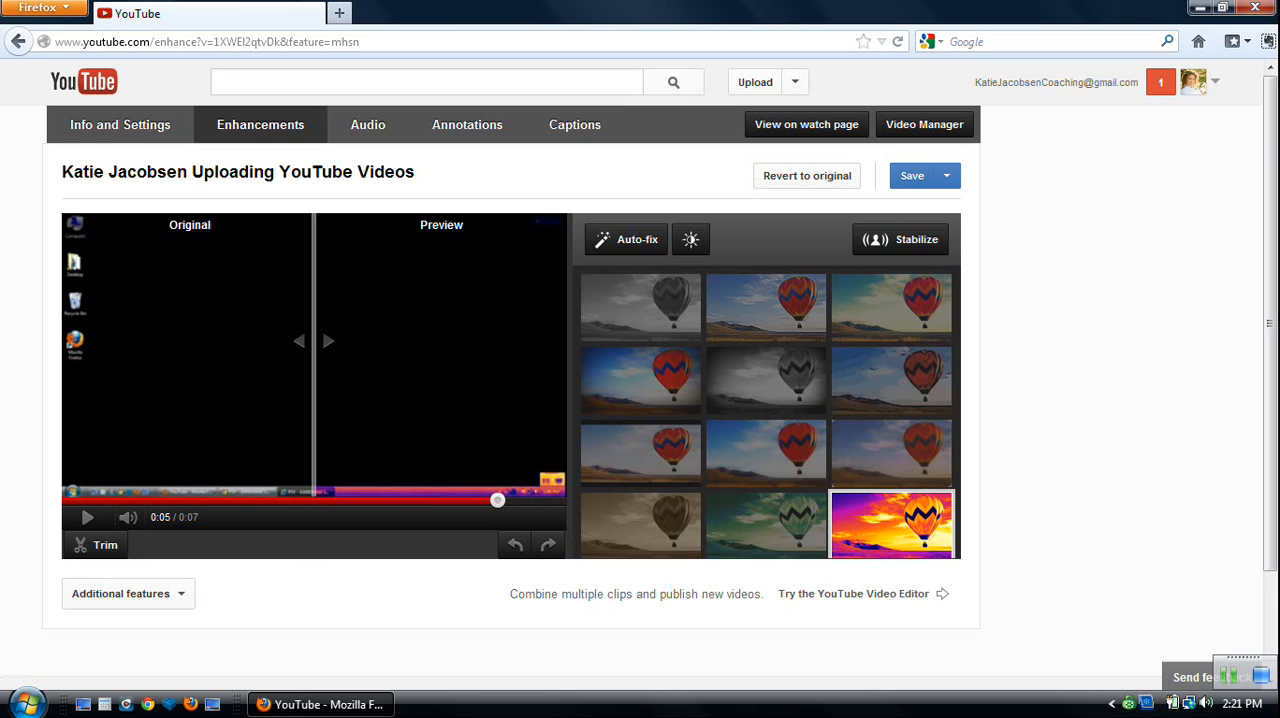
{"action": "left_click", "coordinate": [765, 548]}
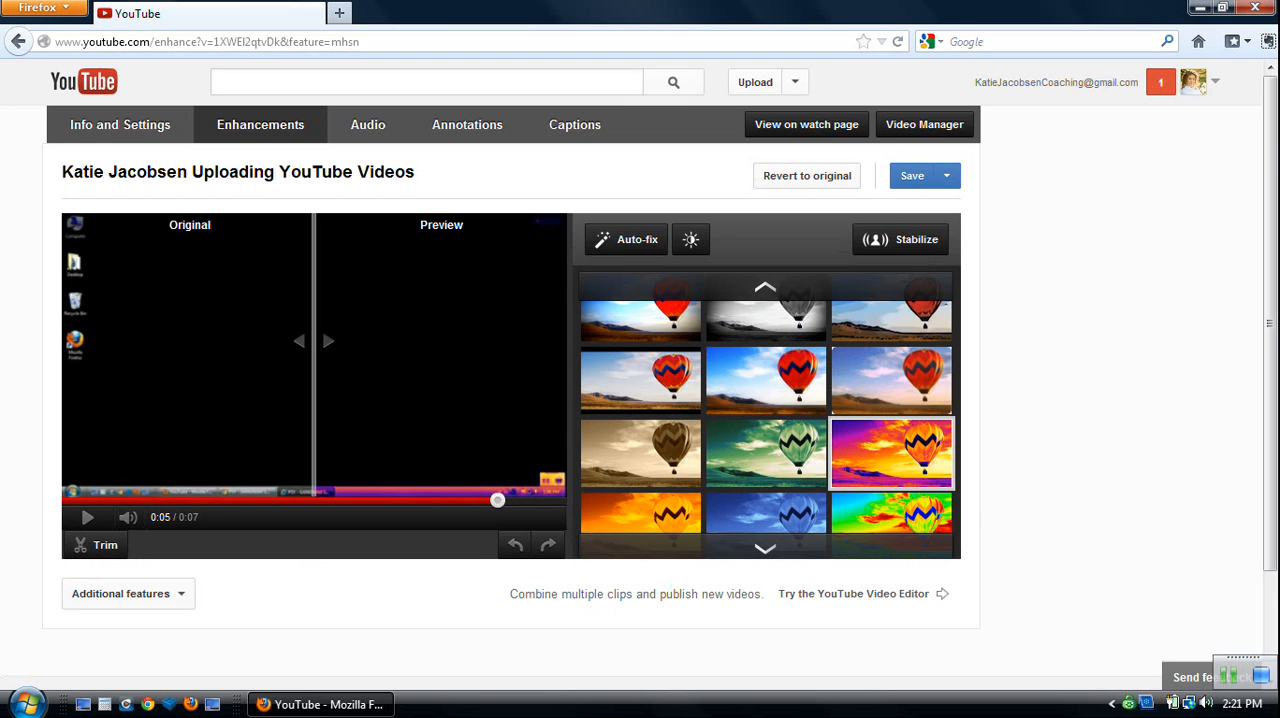
{"action": "left_click", "coordinate": [765, 548]}
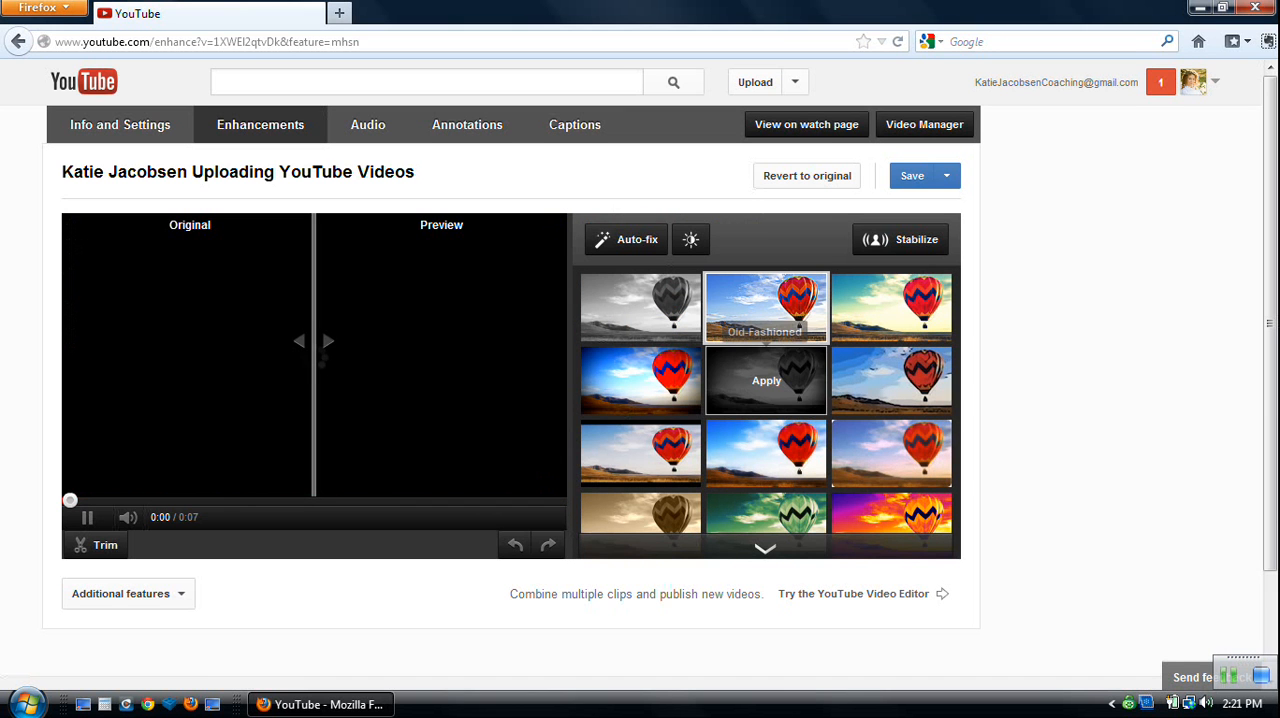
{"action": "left_click", "coordinate": [88, 517]}
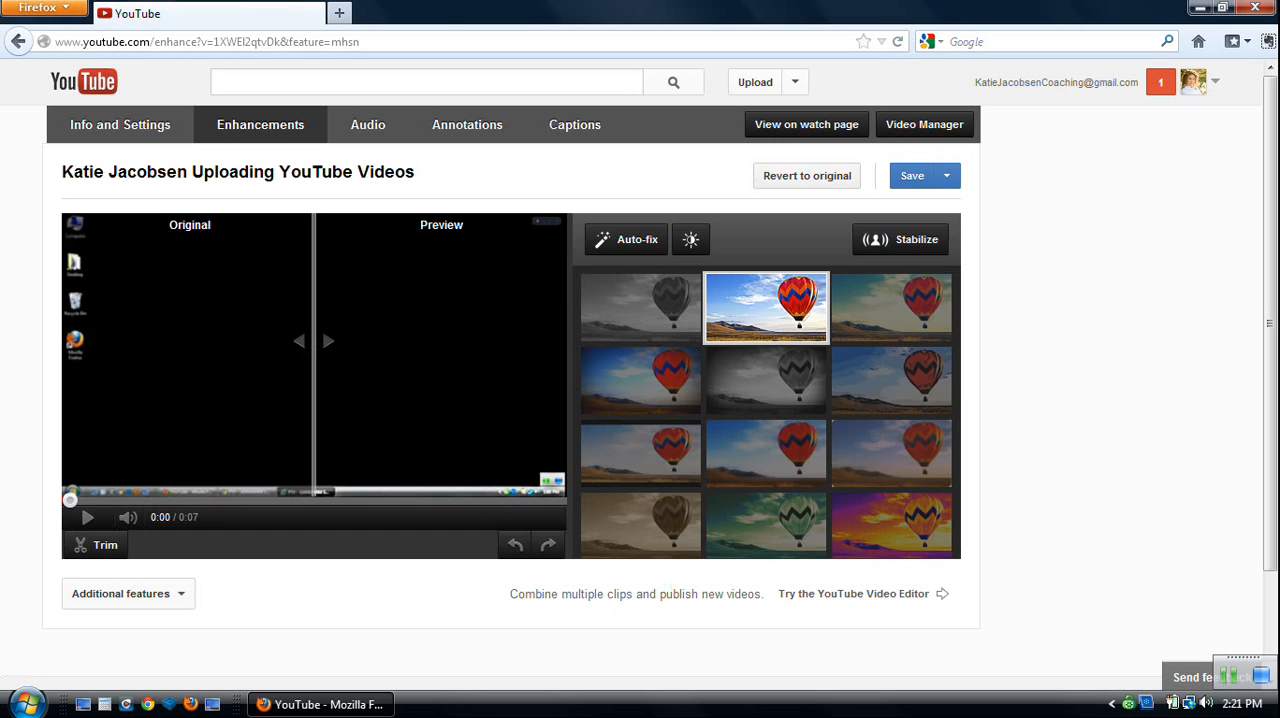
{"action": "left_click", "coordinate": [807, 176]}
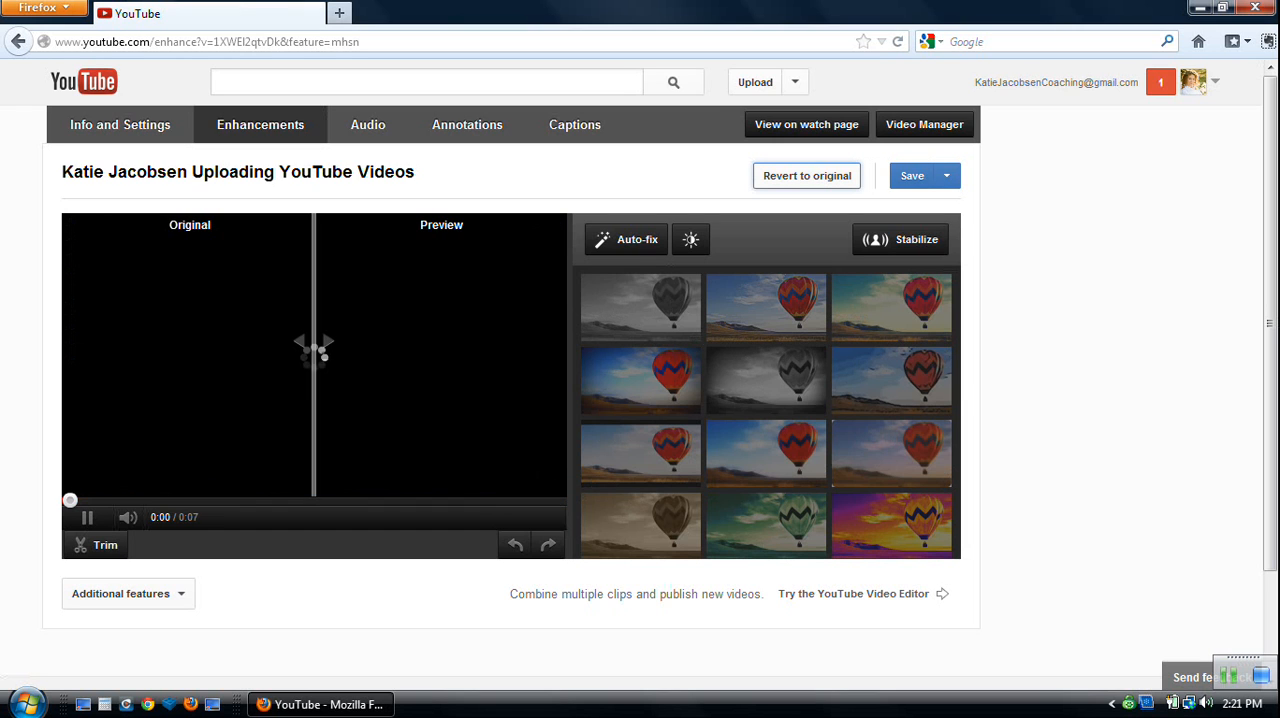
Check the alternative save option for the enhanced video.
{"action": "left_click", "coordinate": [947, 176]}
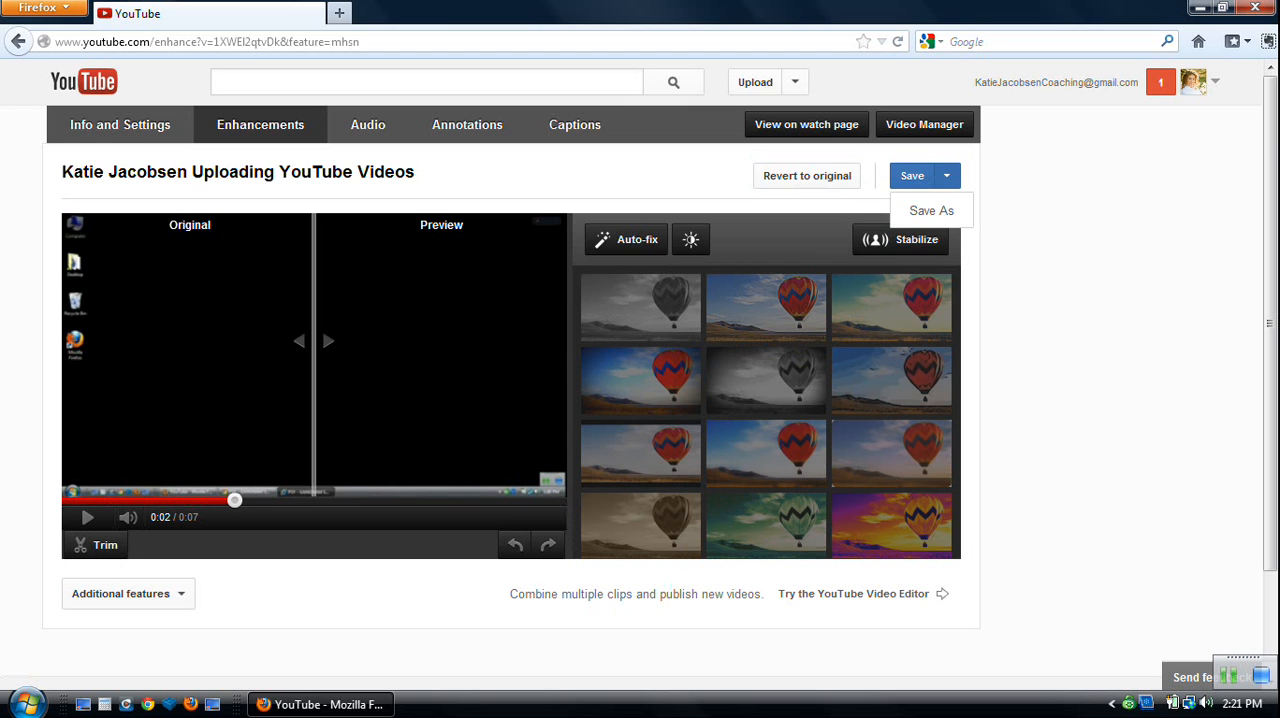
{"action": "left_click", "coordinate": [947, 176]}
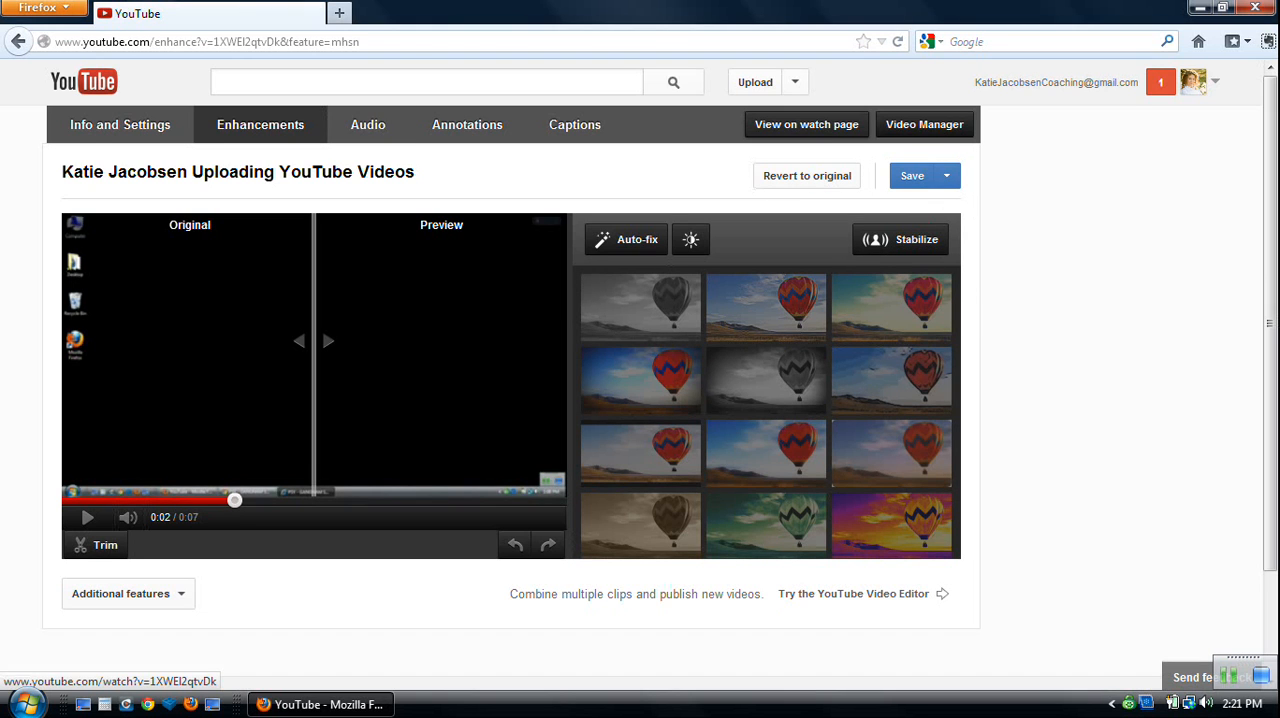
Look over the video's audio track options, and open its annotations with the preview paused at about 0:01.
{"action": "left_click", "coordinate": [367, 124]}
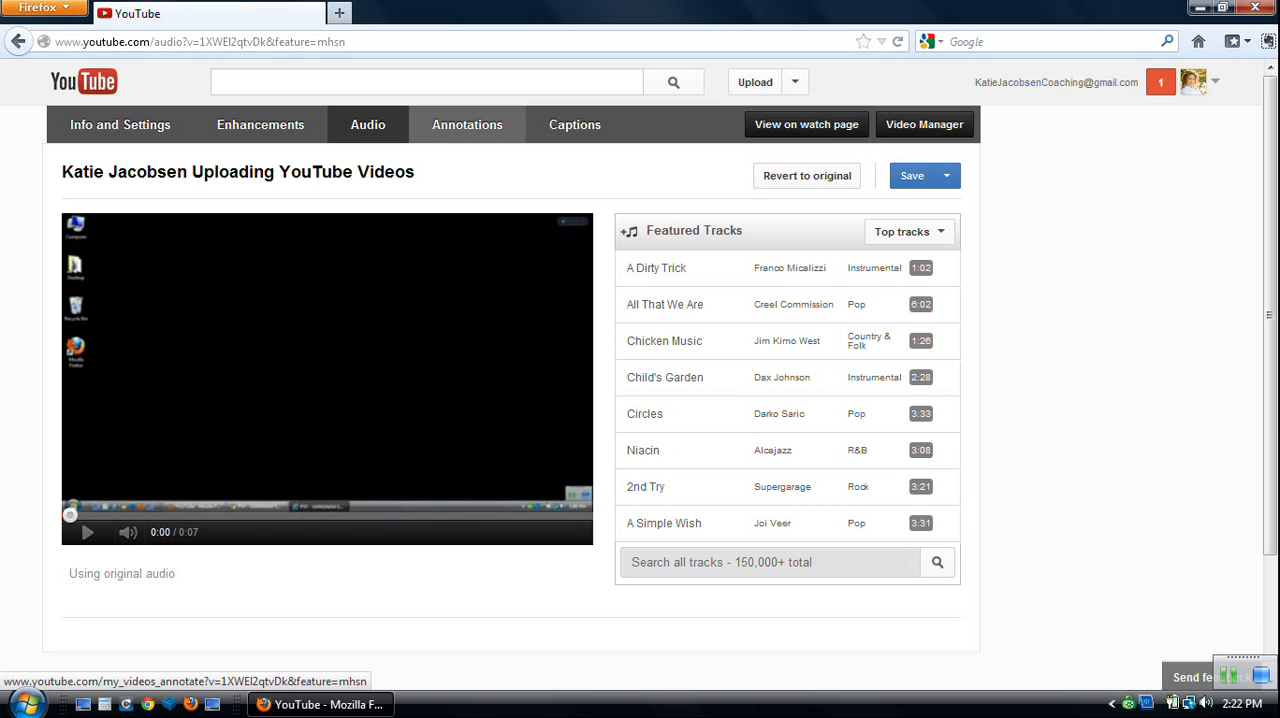
{"action": "left_click", "coordinate": [467, 124]}
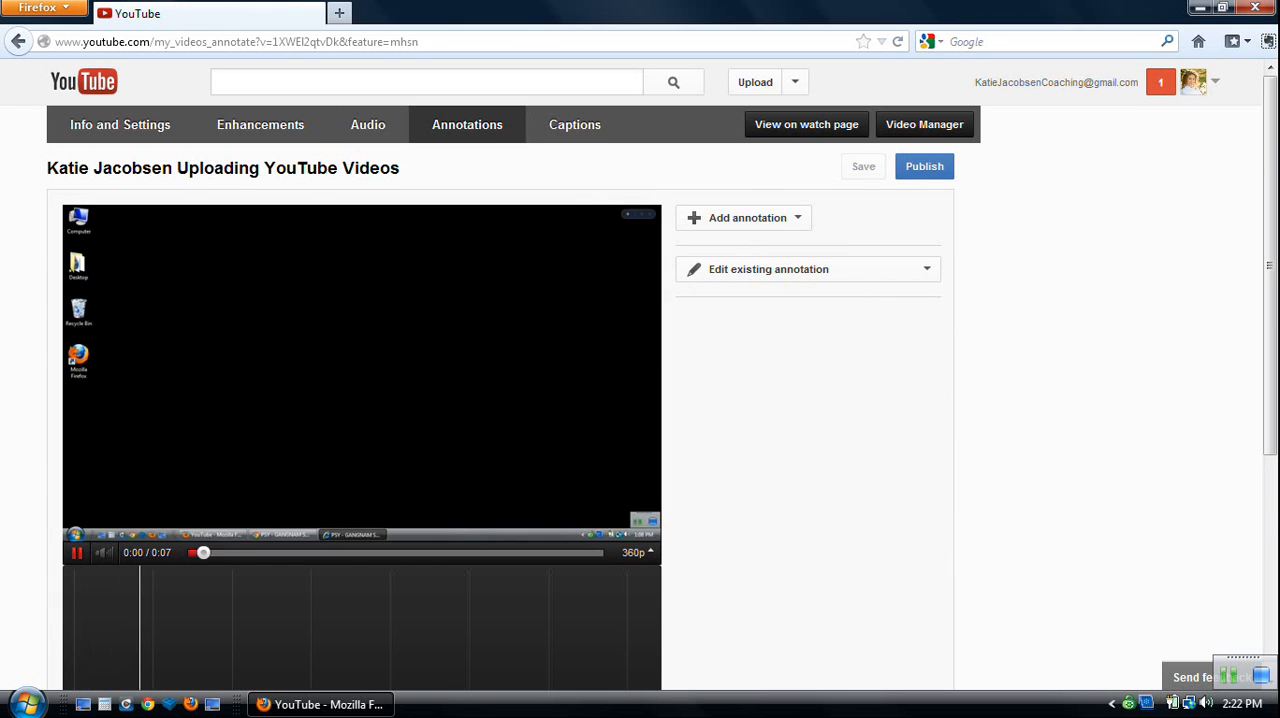
{"action": "left_click", "coordinate": [77, 553]}
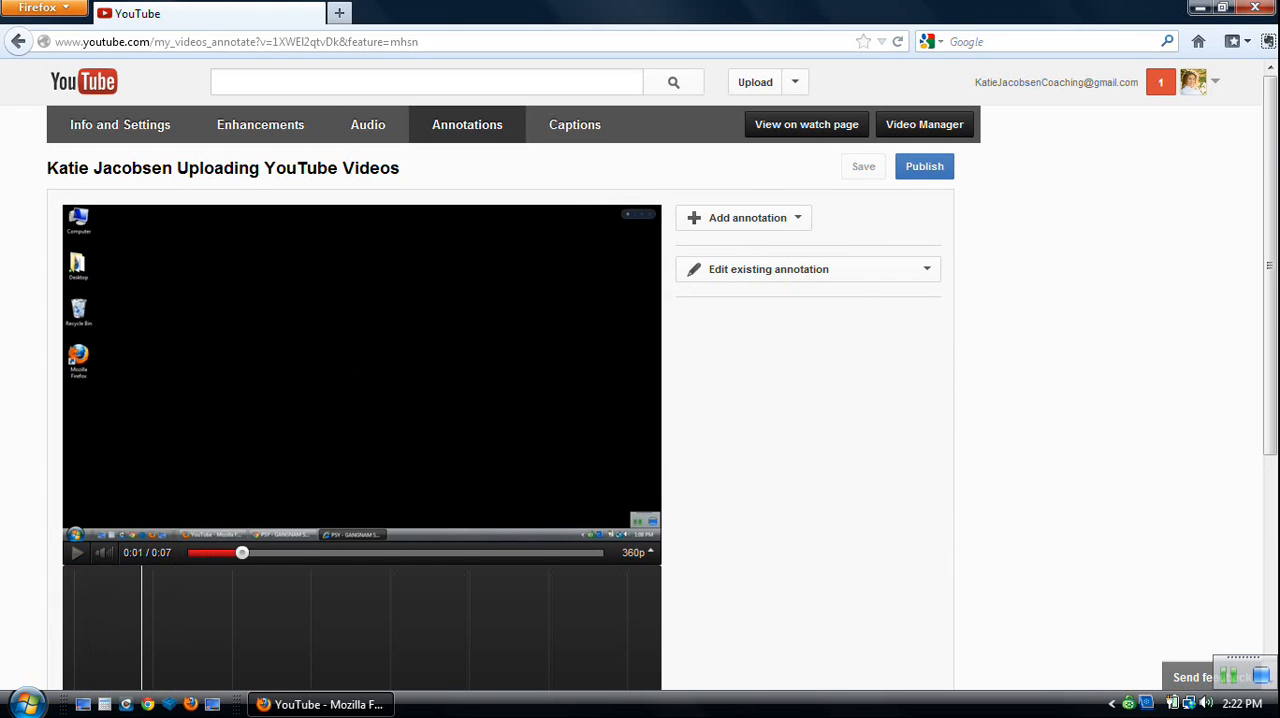
{"action": "scroll", "coordinate": [640, 360], "scroll_direction": "down", "scroll_amount": 2}
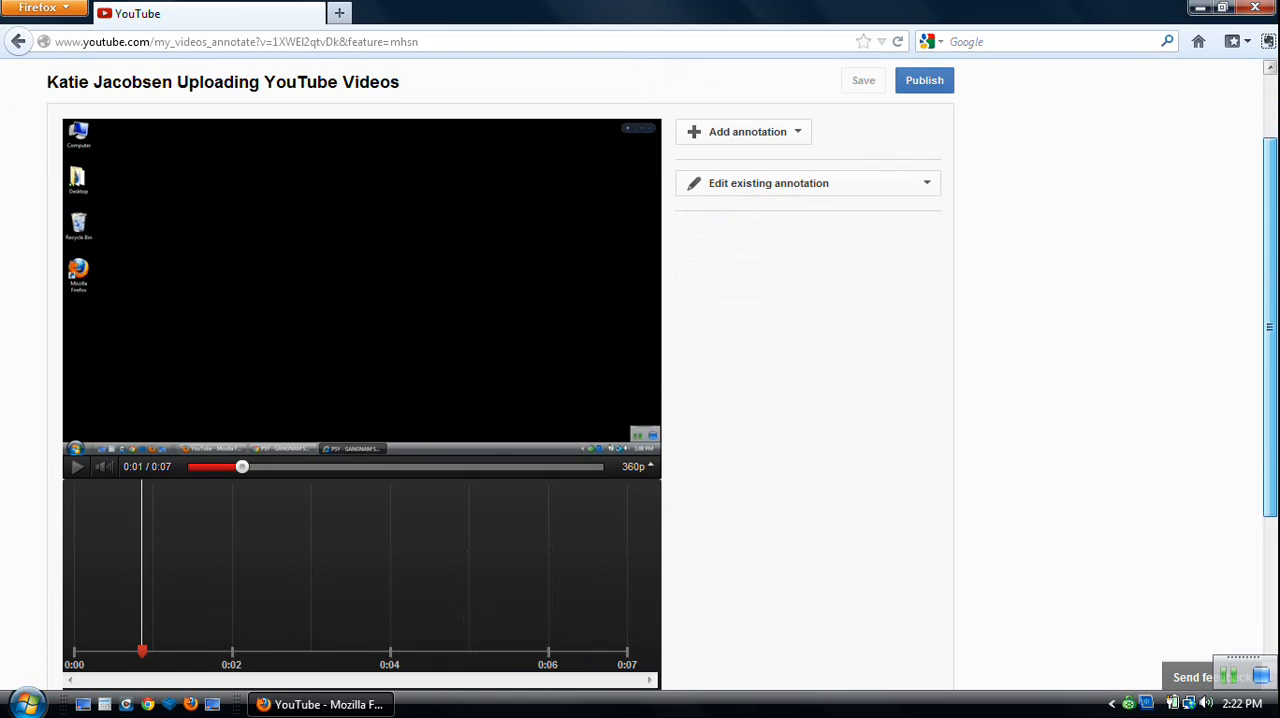
{"action": "scroll", "coordinate": [640, 360], "scroll_direction": "up", "scroll_amount": 1}
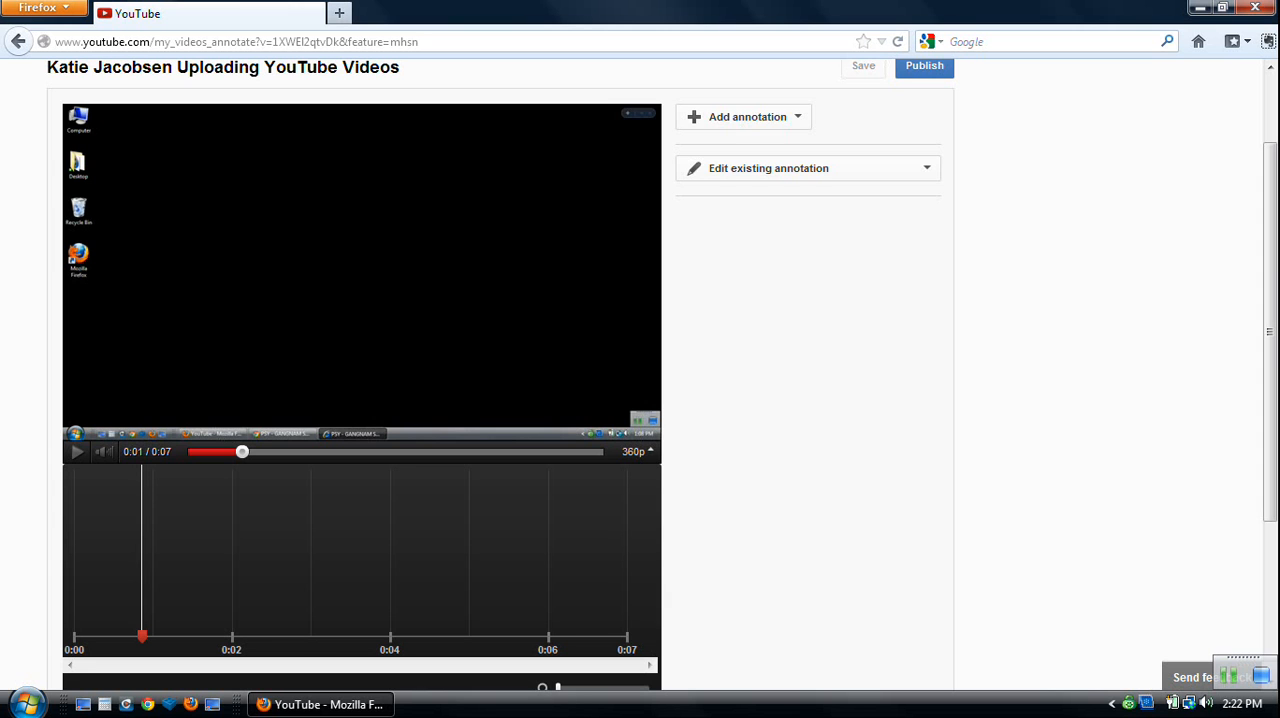
{"action": "scroll", "coordinate": [640, 360], "scroll_direction": "down", "scroll_amount": 2}
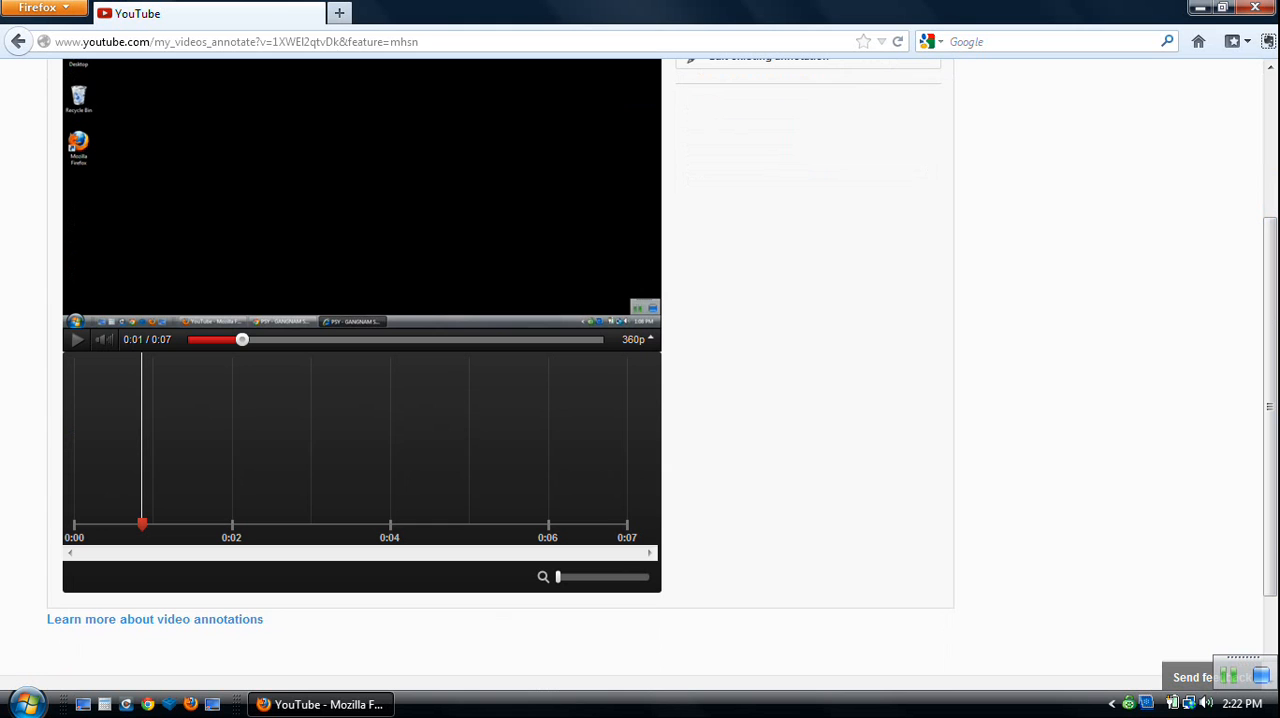
{"action": "scroll", "coordinate": [640, 360], "scroll_direction": "up", "scroll_amount": 4}
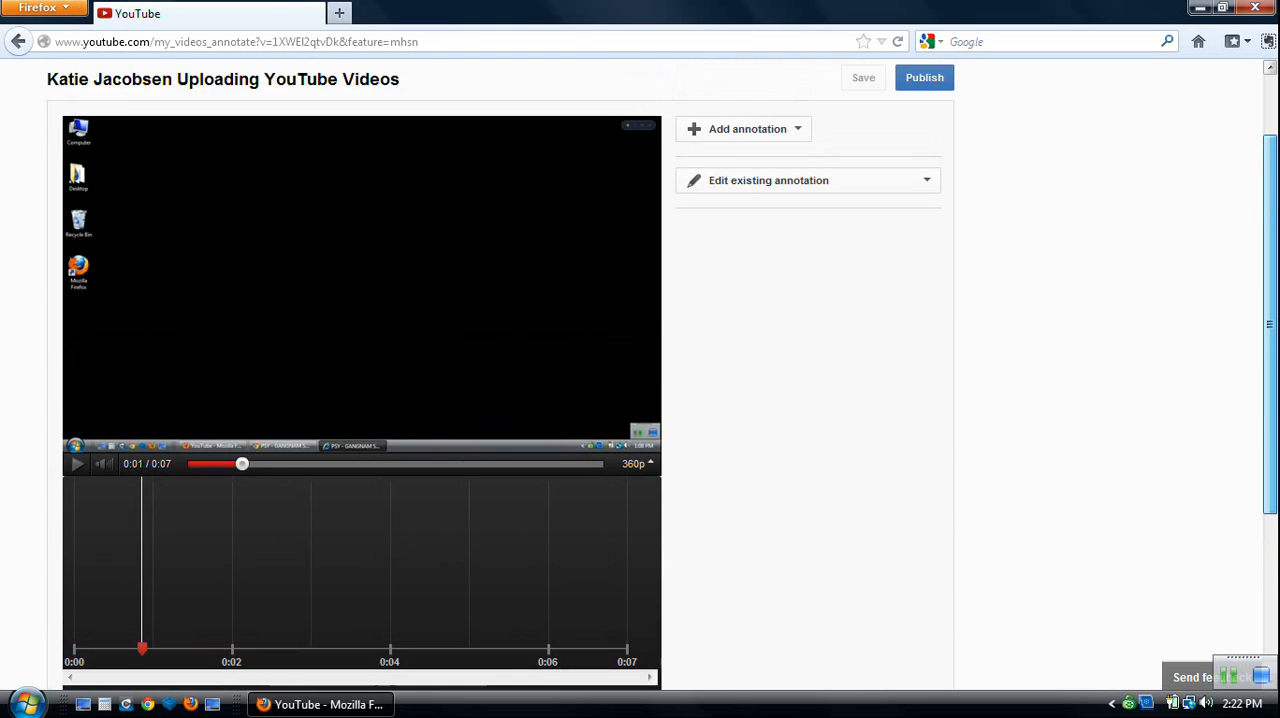
{"action": "scroll", "coordinate": [640, 360], "scroll_direction": "down", "scroll_amount": 1}
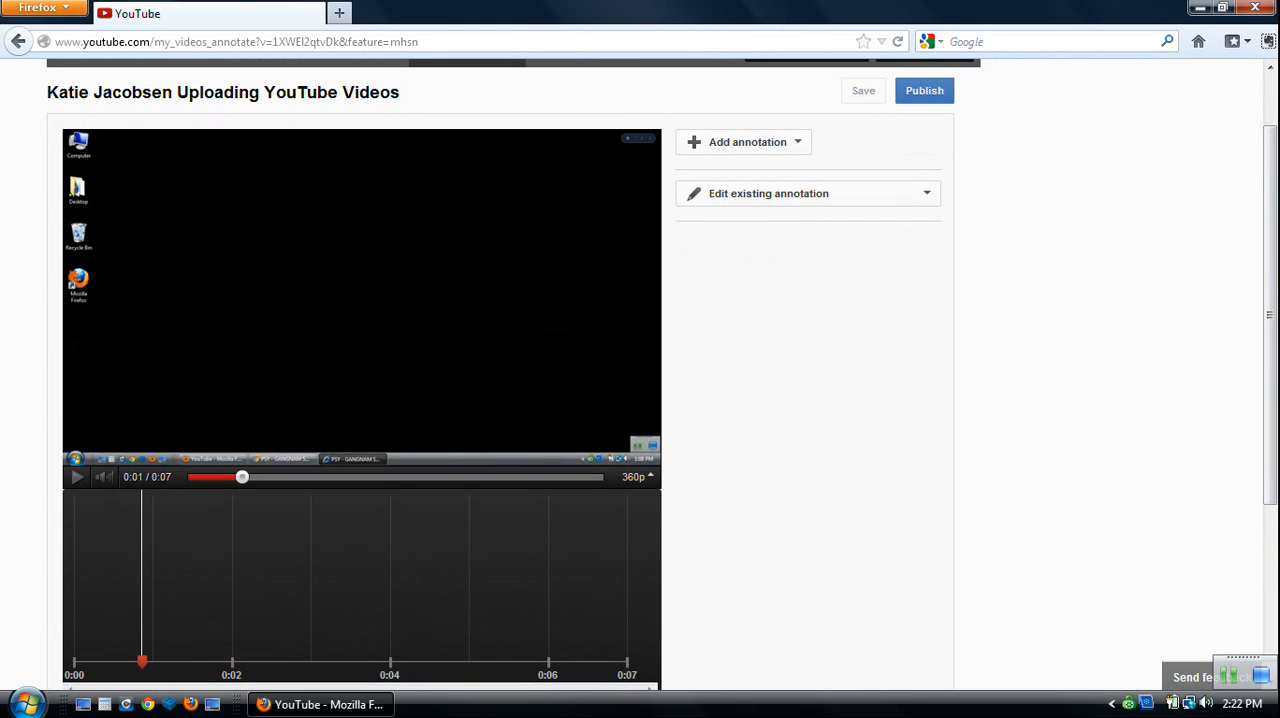
Add a note annotation to the video and enlarge its box to cover much of the frame.
{"action": "left_click", "coordinate": [747, 142]}
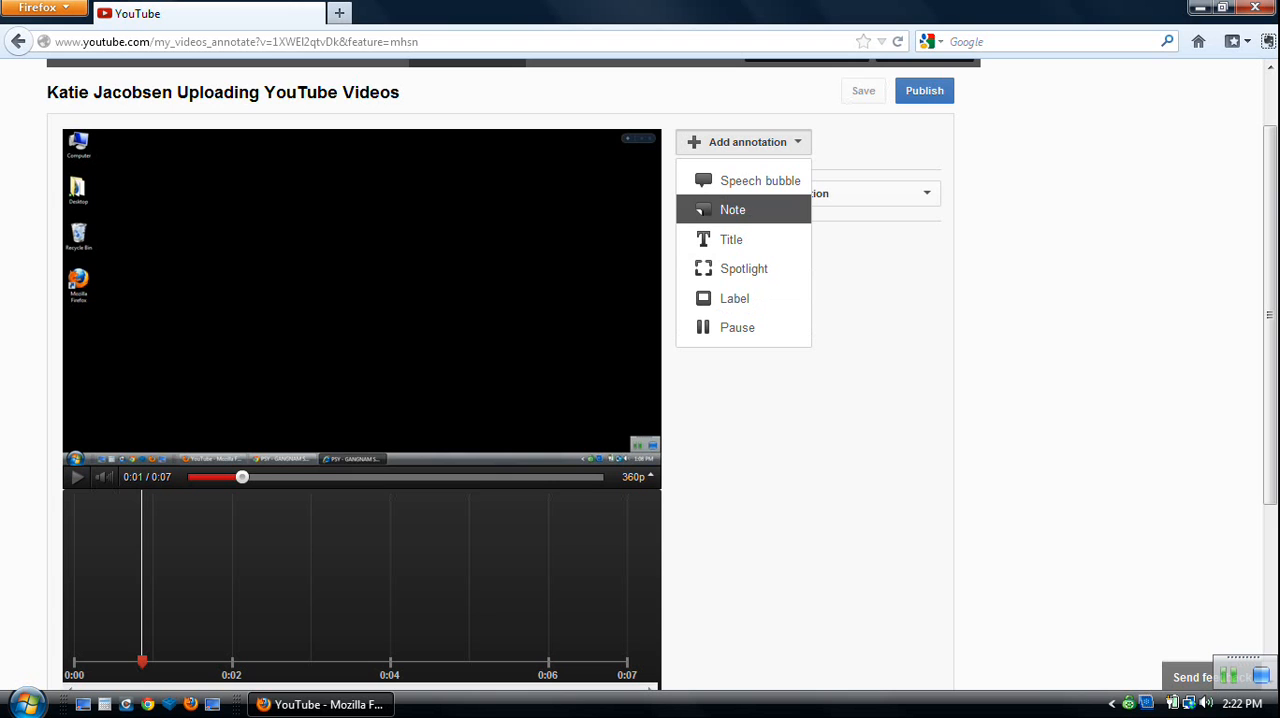
{"action": "left_click", "coordinate": [705, 210]}
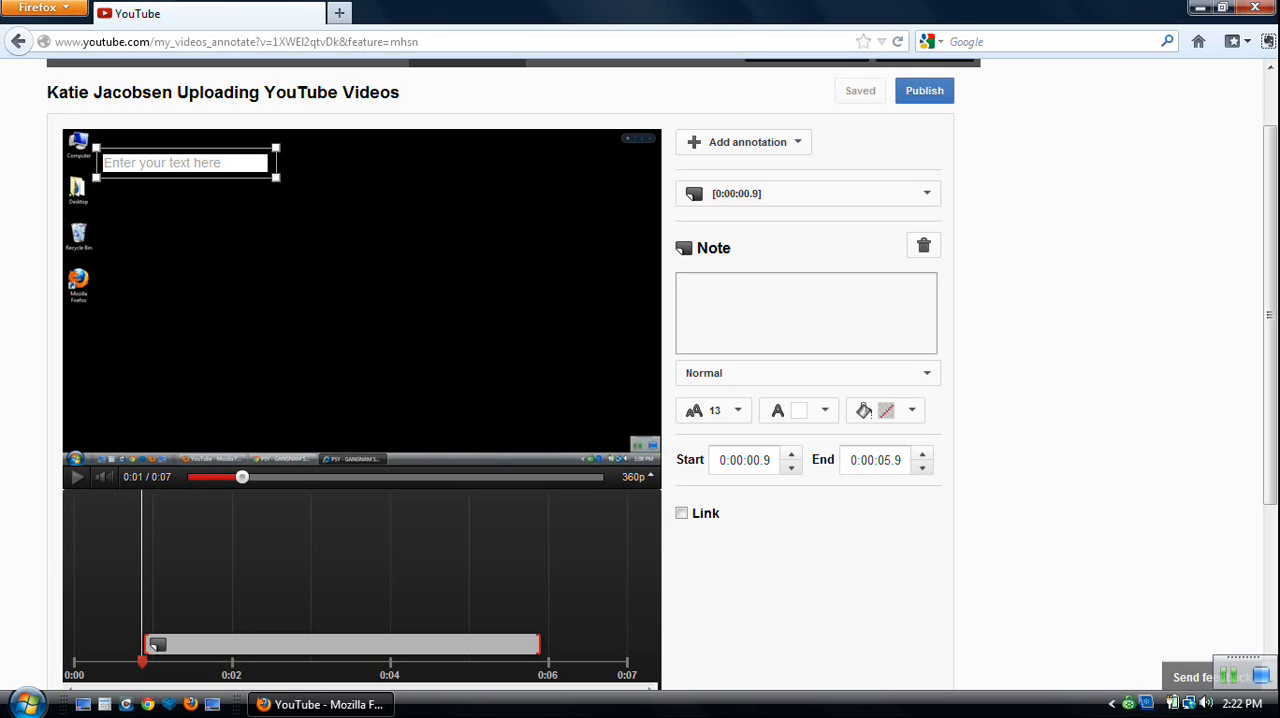
{"action": "left_click_drag", "start_coordinate": [275, 177], "coordinate": [525, 381]}
Enter "Wasn't that funny?!" as the note's text and set its font size to 28.
{"action": "left_click", "coordinate": [311, 264]}
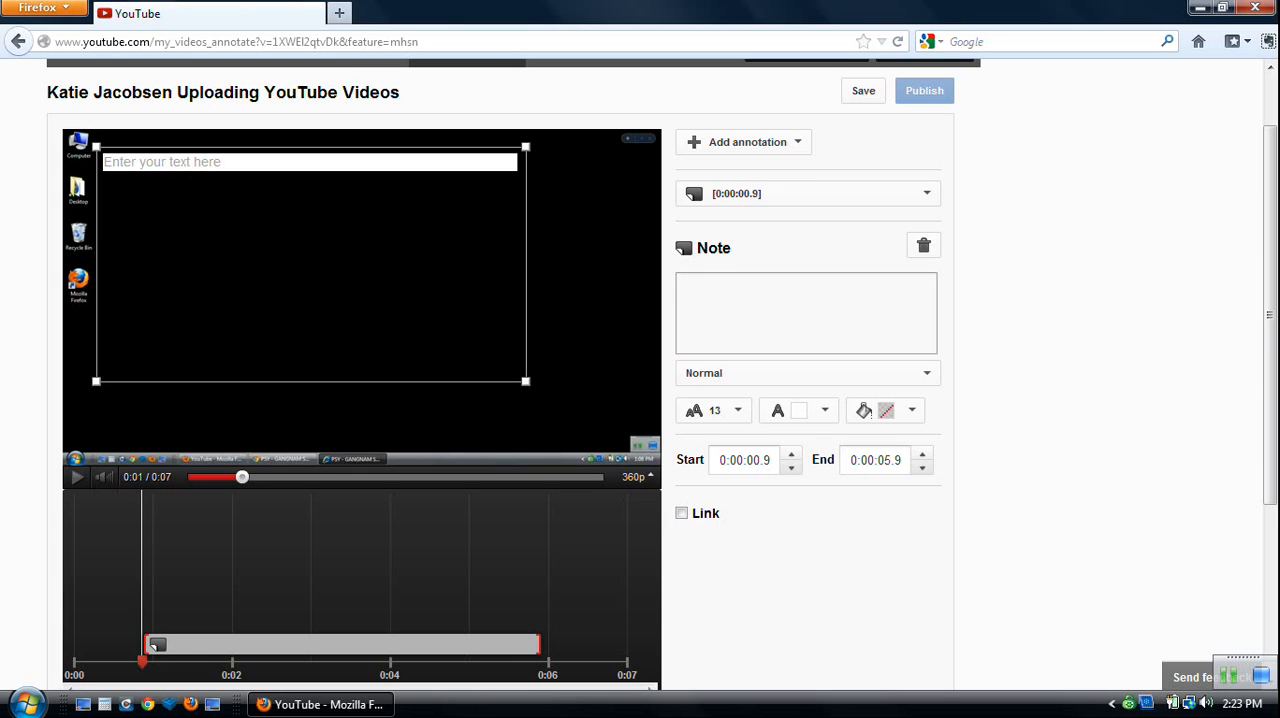
{"action": "type", "text": "Wasn't"}
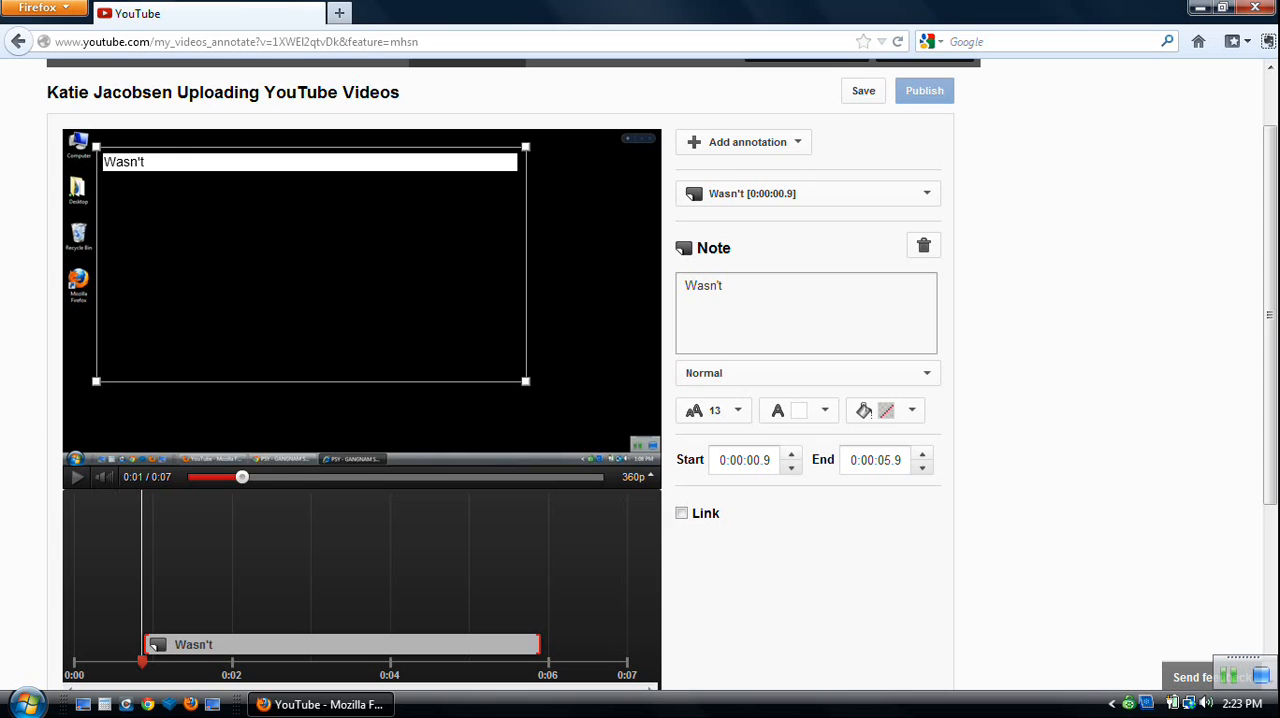
{"action": "type", "text": " that funny?!"}
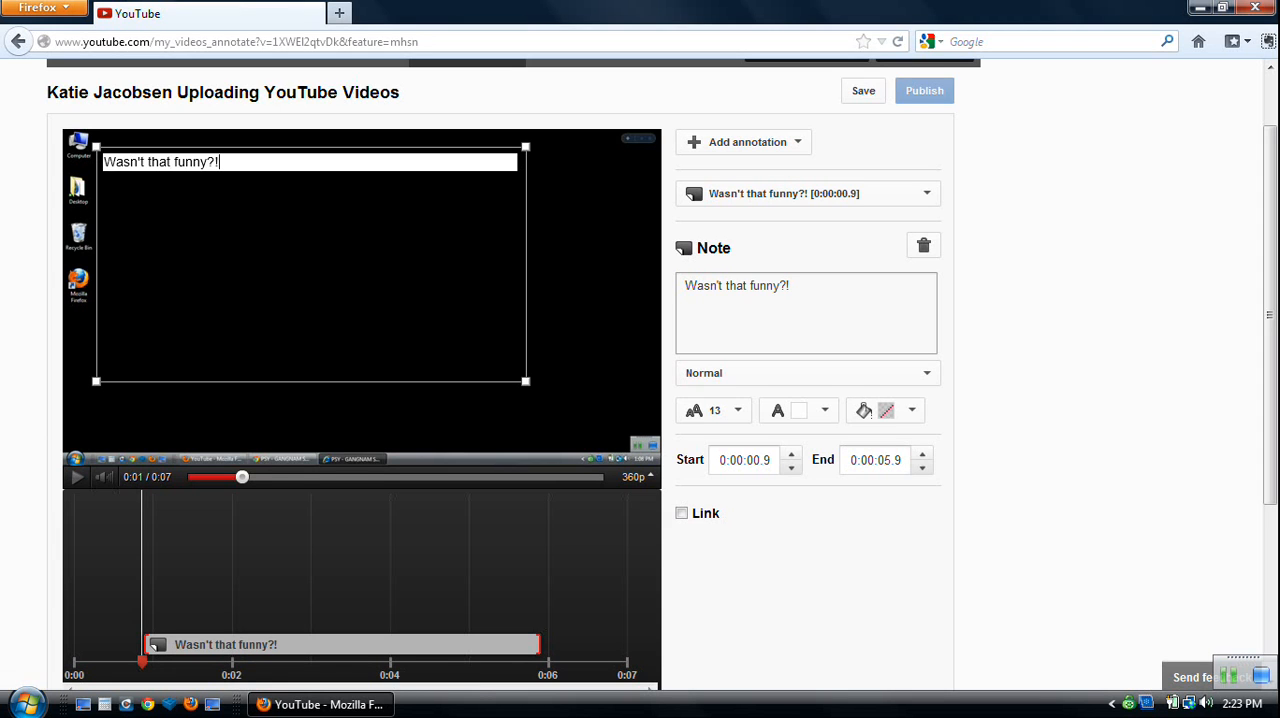
{"action": "key", "text": "ctrl+a"}
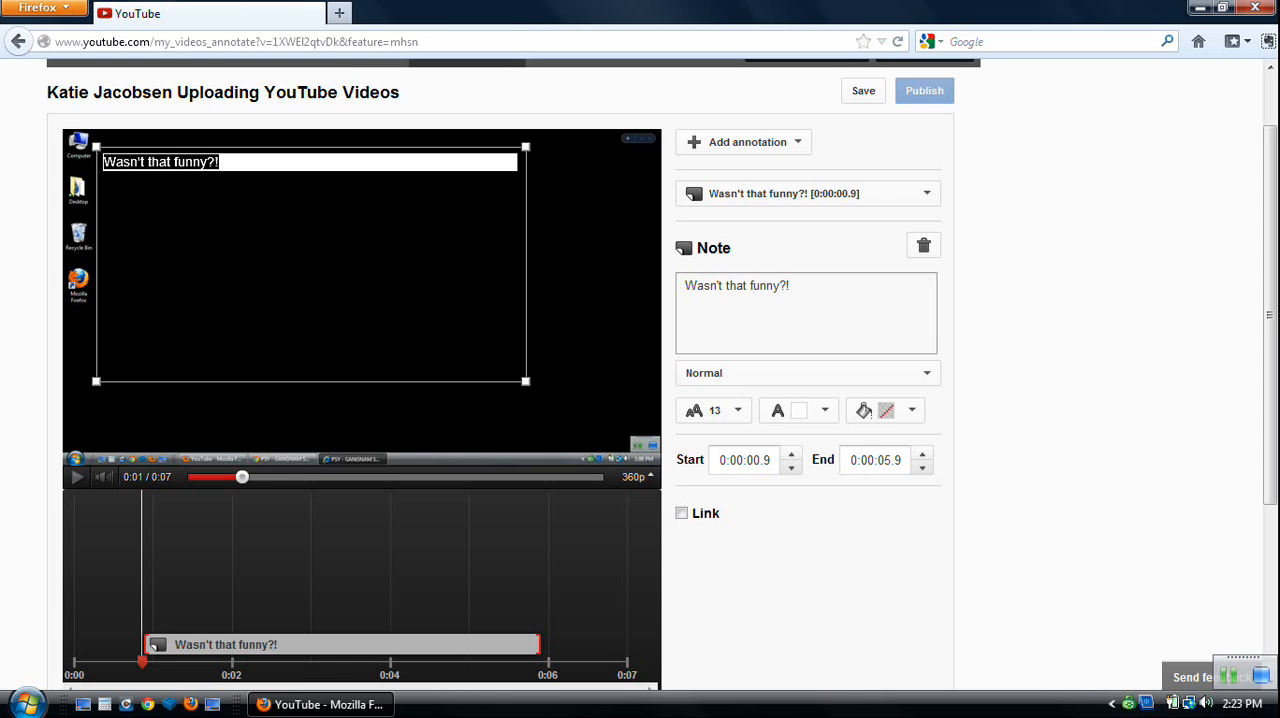
{"action": "left_click", "coordinate": [714, 411]}
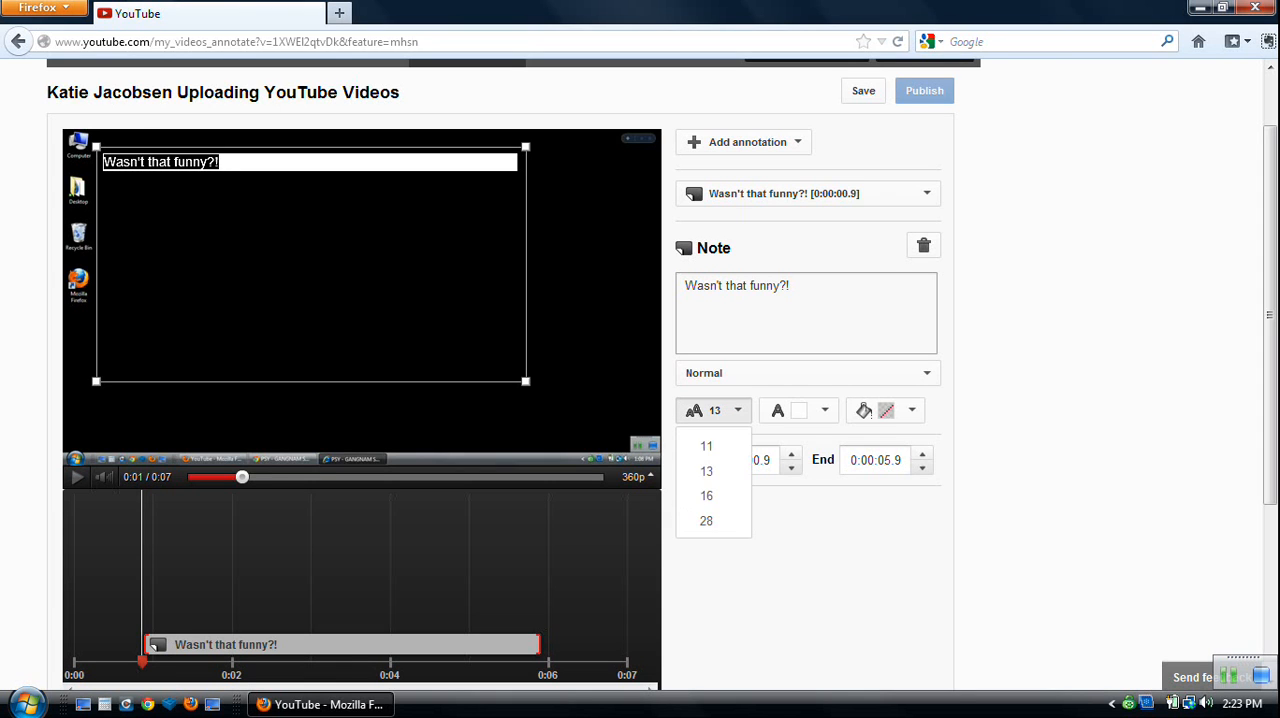
{"action": "left_click", "coordinate": [707, 521]}
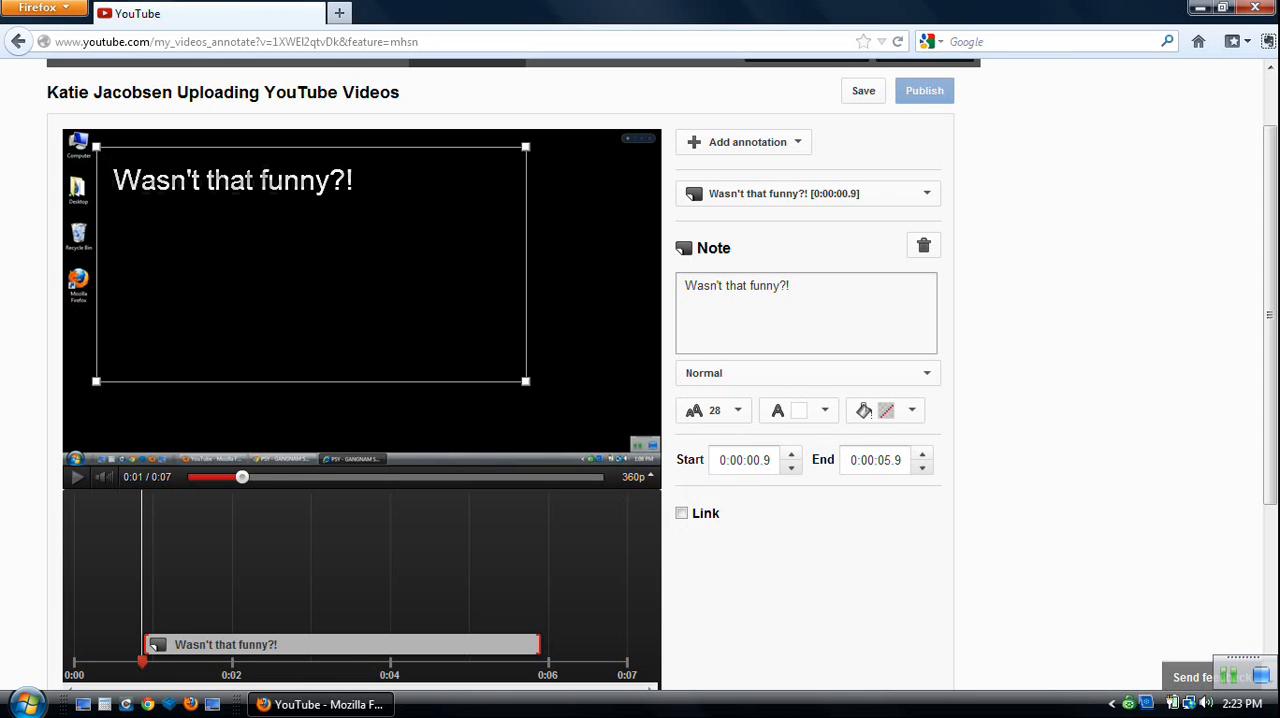
Try black as the note's text color, and set it back to white.
{"action": "left_click", "coordinate": [799, 411]}
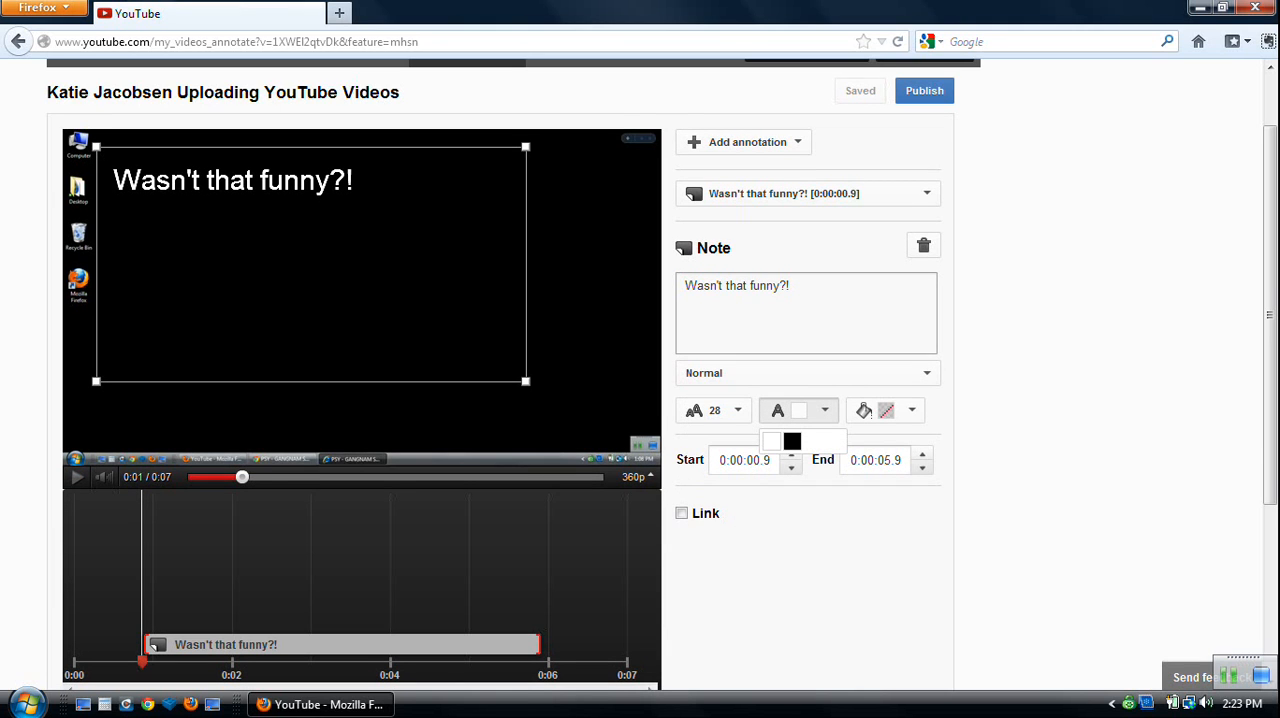
{"action": "left_click", "coordinate": [792, 441]}
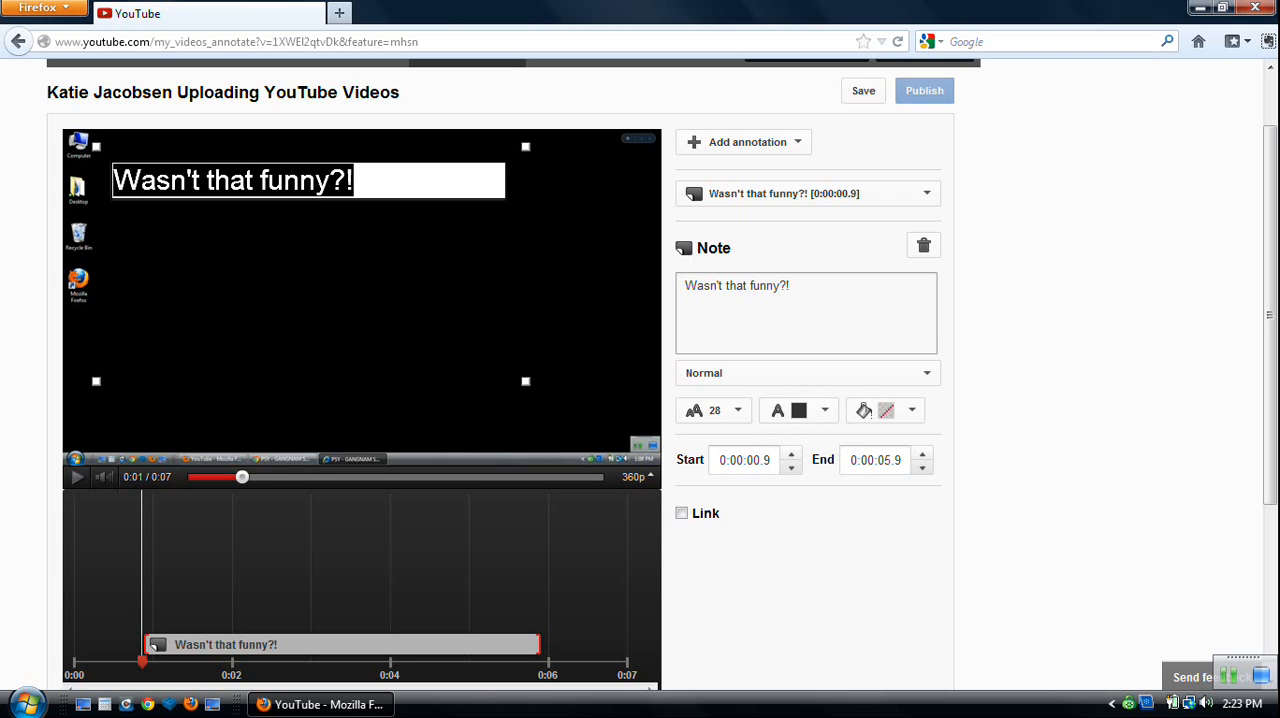
{"action": "left_click", "coordinate": [824, 410]}
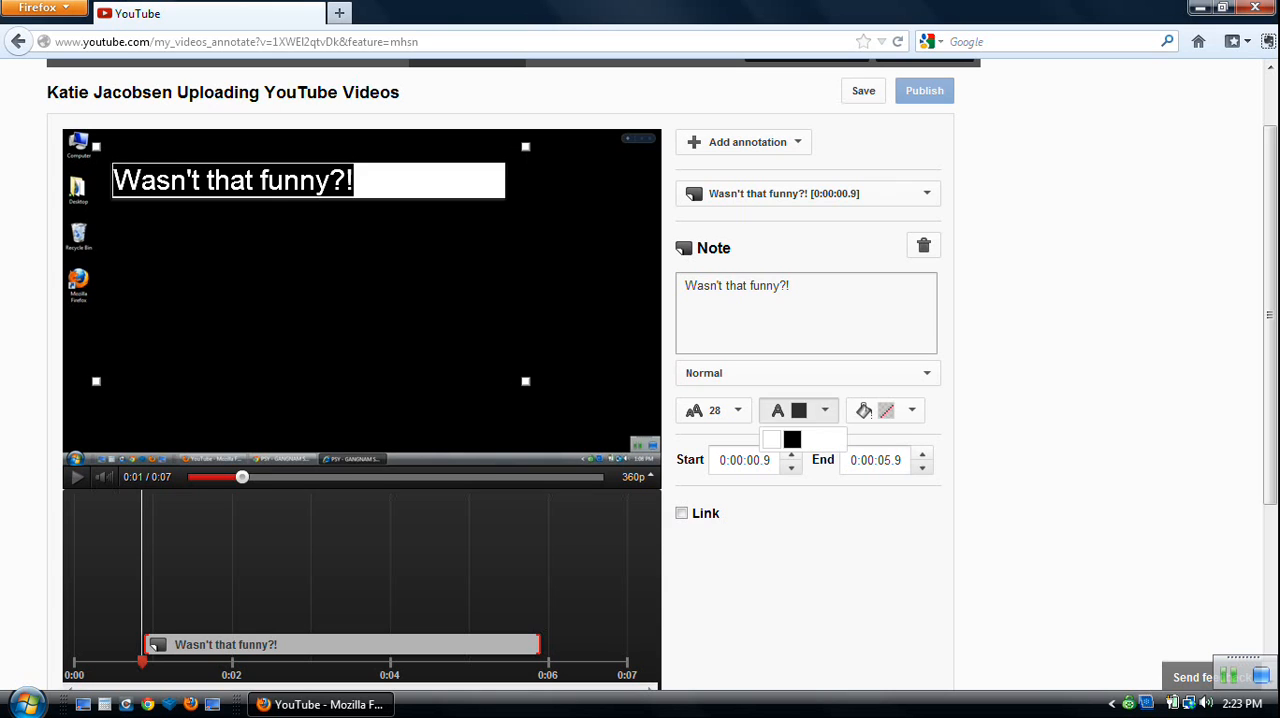
{"action": "left_click", "coordinate": [771, 440]}
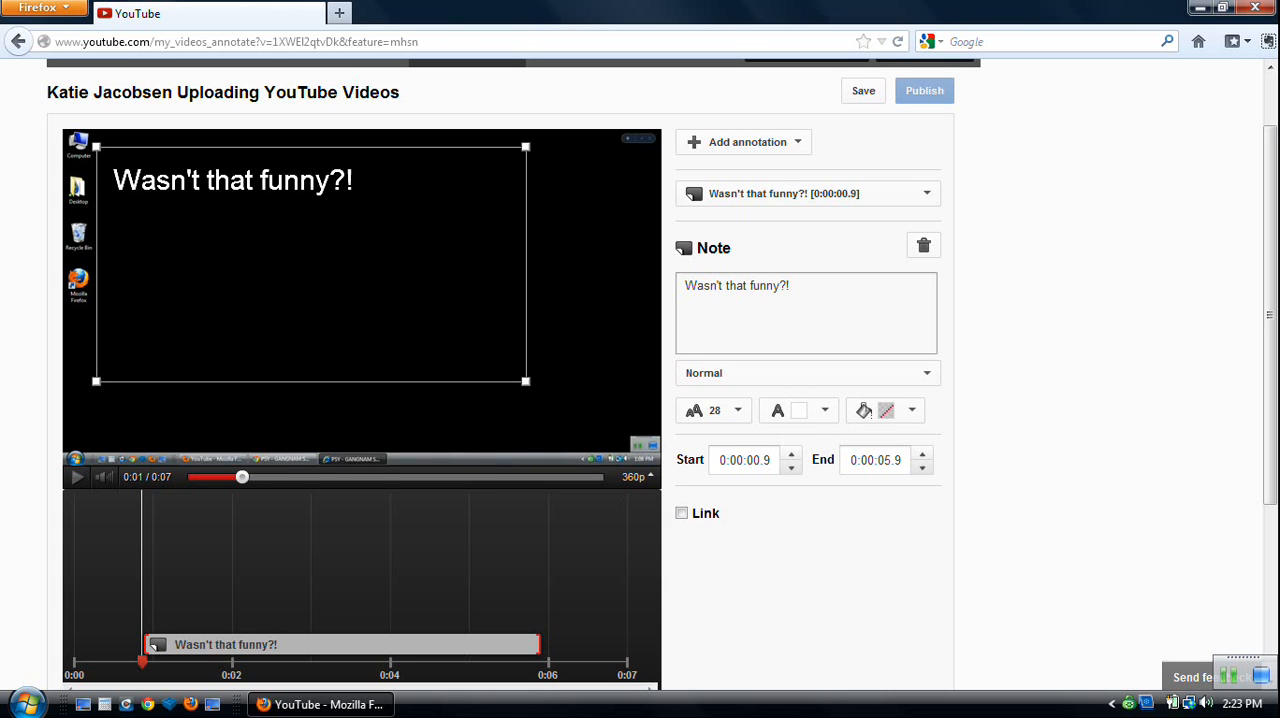
Give the note a golden-orange background and set its text color to black.
{"action": "left_click", "coordinate": [864, 411]}
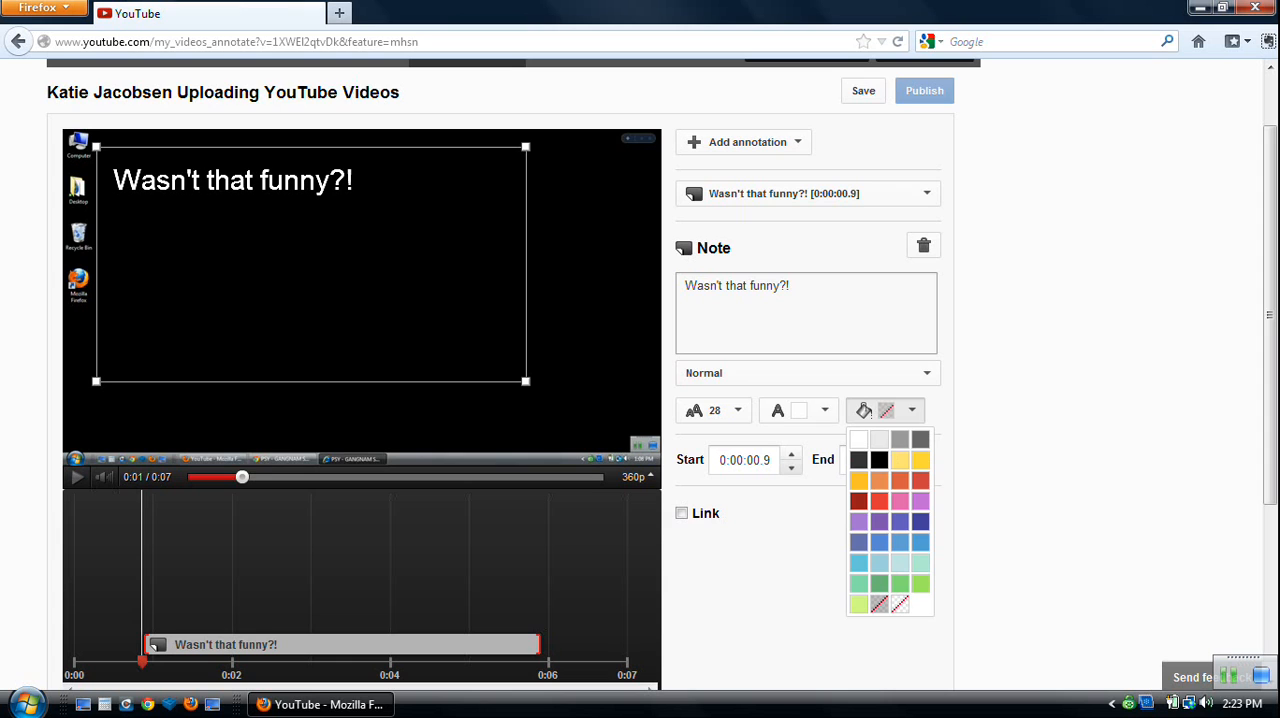
{"action": "left_click", "coordinate": [859, 481]}
{"action": "left_click_drag", "start_coordinate": [355, 183], "coordinate": [104, 183]}
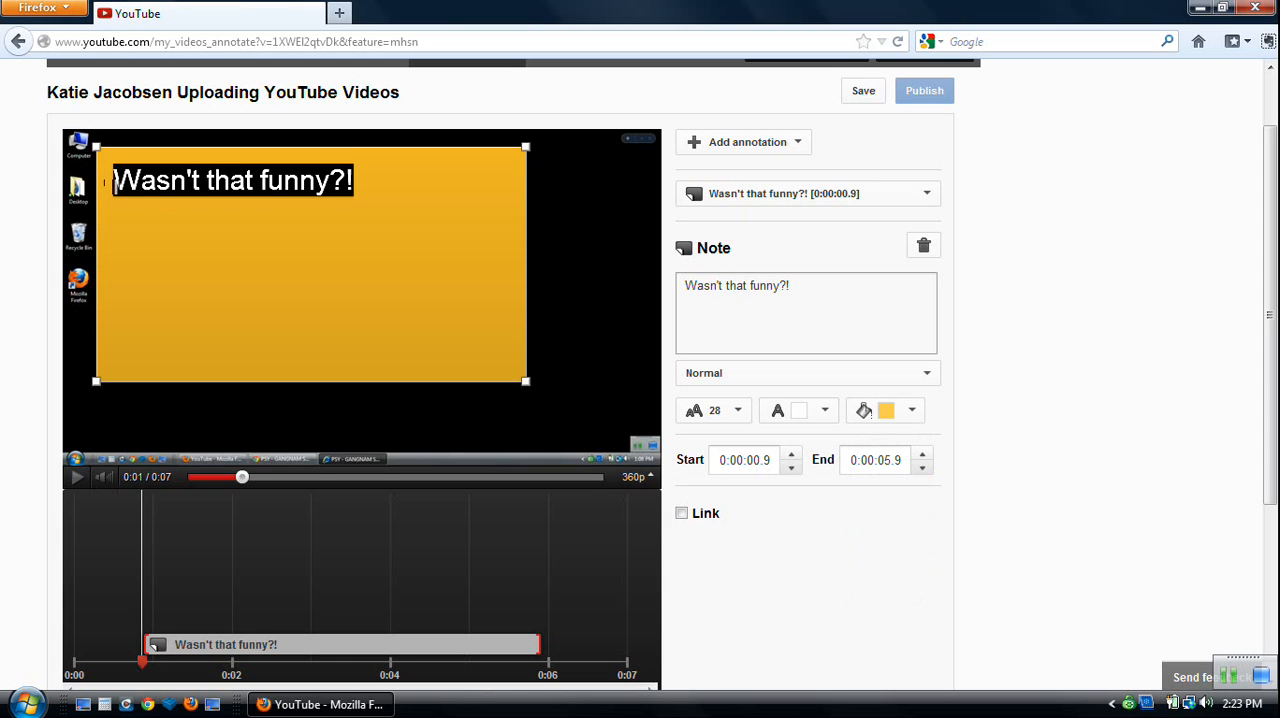
{"action": "left_click", "coordinate": [116, 183]}
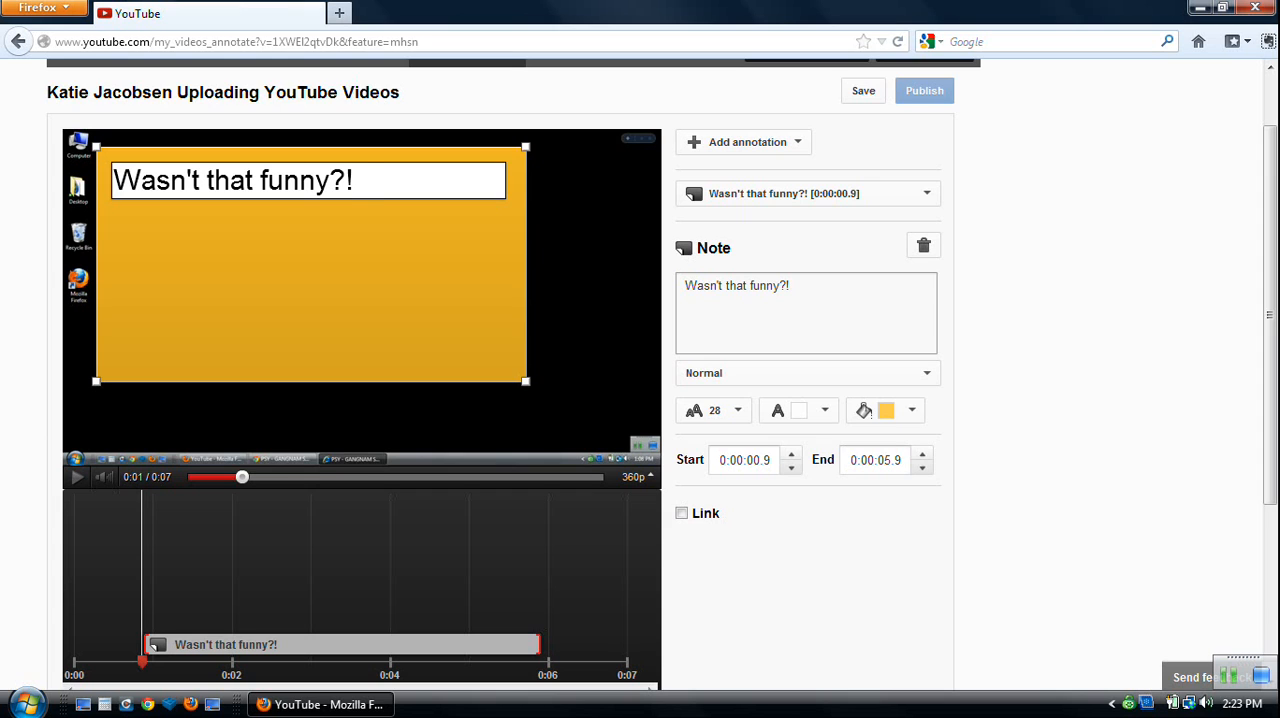
{"action": "left_click_drag", "start_coordinate": [355, 181], "coordinate": [112, 181]}
{"action": "left_click", "coordinate": [822, 411]}
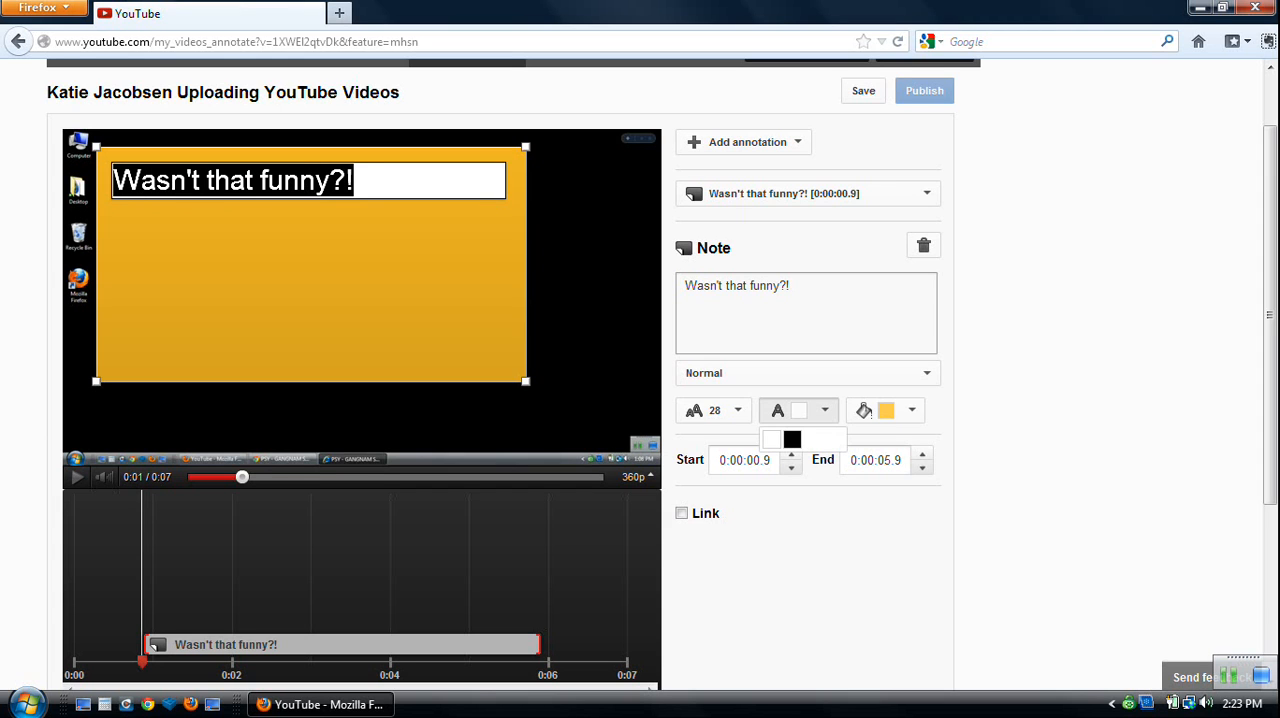
{"action": "left_click", "coordinate": [792, 439]}
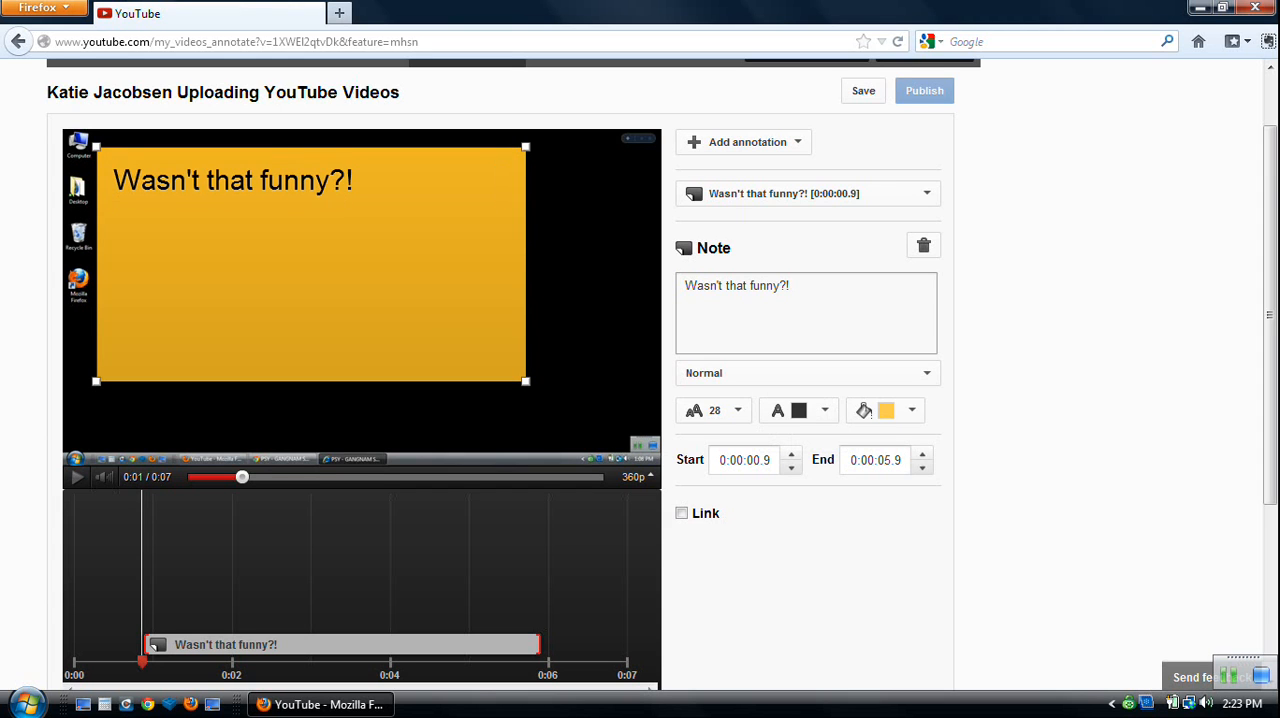
Slightly resize the orange note and reposition it near the middle of the video frame.
{"action": "left_click", "coordinate": [309, 182]}
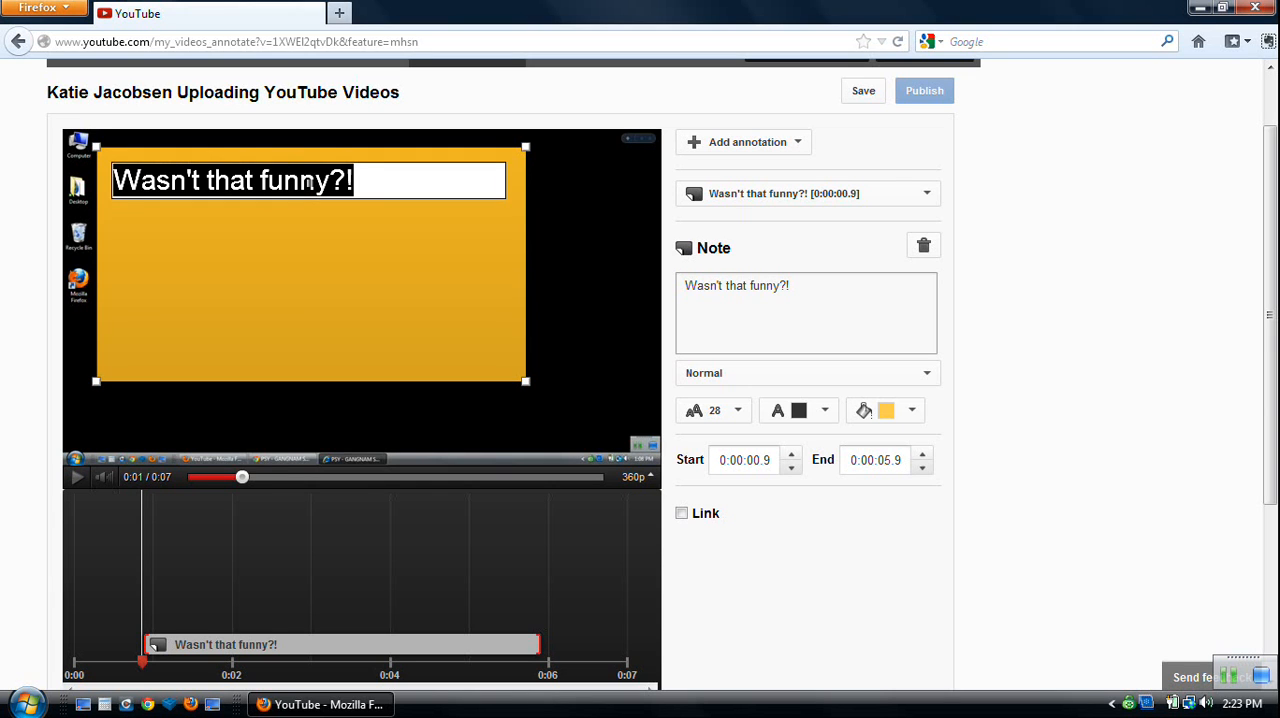
{"action": "mouse_move", "coordinate": [120, 189]}
{"action": "left_mouse_down"}
{"action": "mouse_move", "coordinate": [131, 229]}
{"action": "mouse_move", "coordinate": [116, 185]}
{"action": "left_mouse_up"}
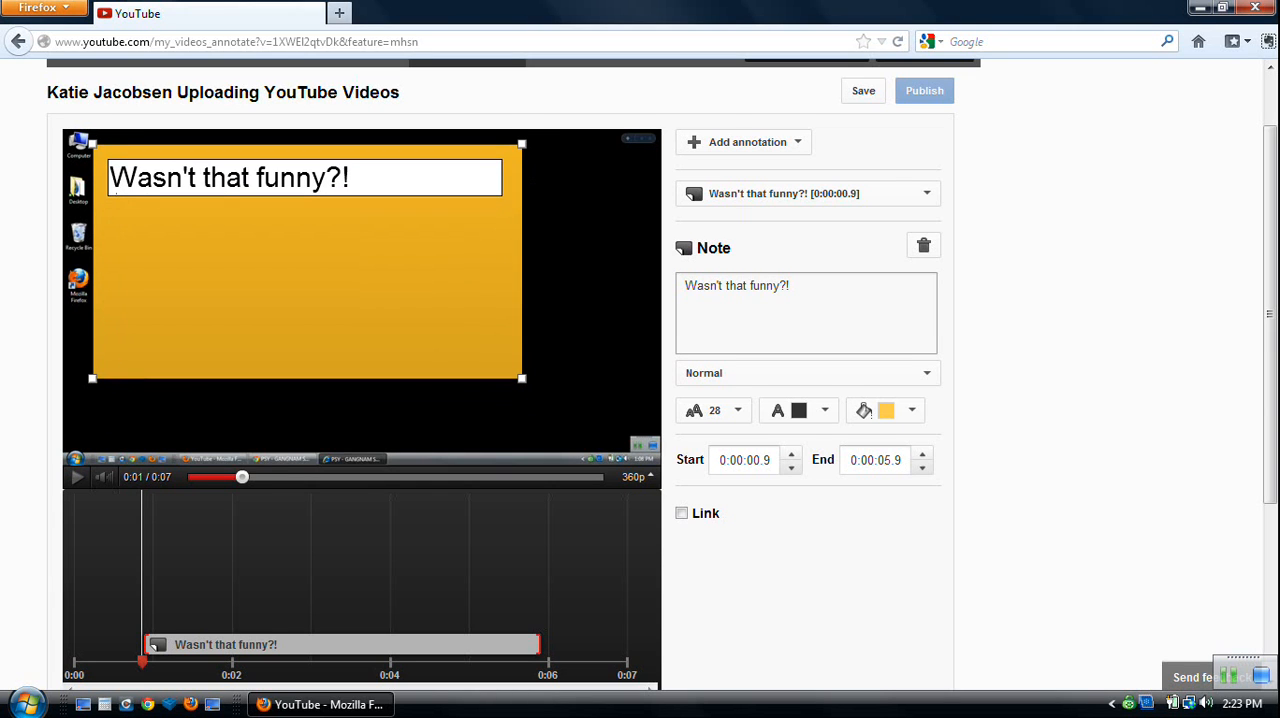
{"action": "left_click", "coordinate": [312, 177]}
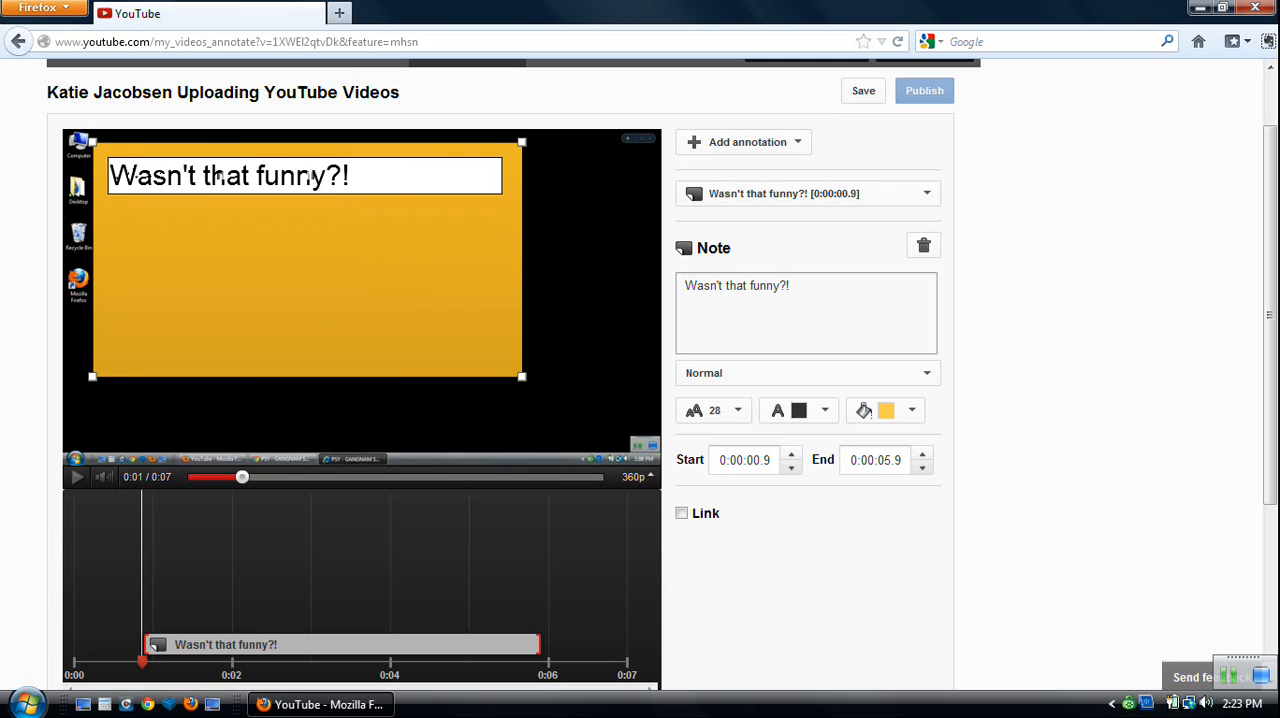
{"action": "mouse_move", "coordinate": [311, 176]}
{"action": "left_mouse_down"}
{"action": "mouse_move", "coordinate": [410, 211]}
{"action": "mouse_move", "coordinate": [282, 168]}
{"action": "mouse_move", "coordinate": [331, 169]}
{"action": "left_mouse_up"}
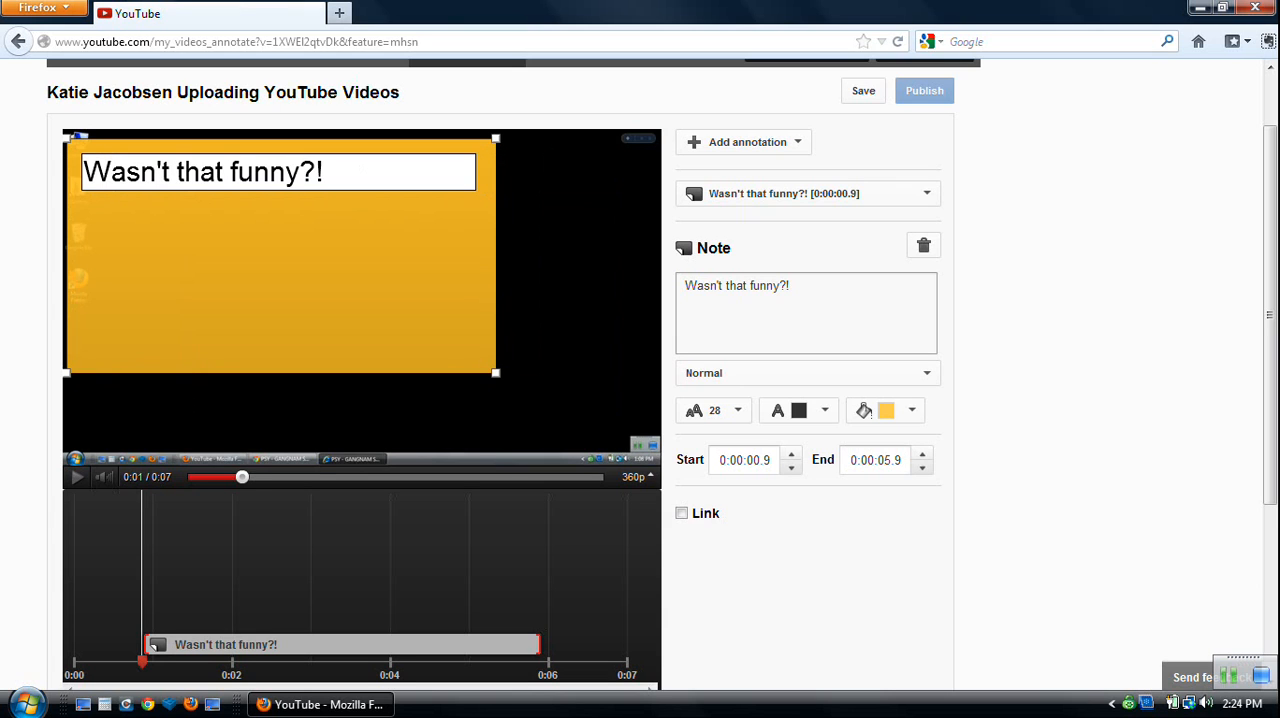
{"action": "mouse_move", "coordinate": [495, 372]}
{"action": "left_mouse_down"}
{"action": "mouse_move", "coordinate": [381, 235]}
{"action": "mouse_move", "coordinate": [380, 215]}
{"action": "mouse_move", "coordinate": [515, 362]}
{"action": "mouse_move", "coordinate": [487, 378]}
{"action": "left_mouse_up"}
{"action": "left_click_drag", "start_coordinate": [135, 172], "coordinate": [203, 203]}
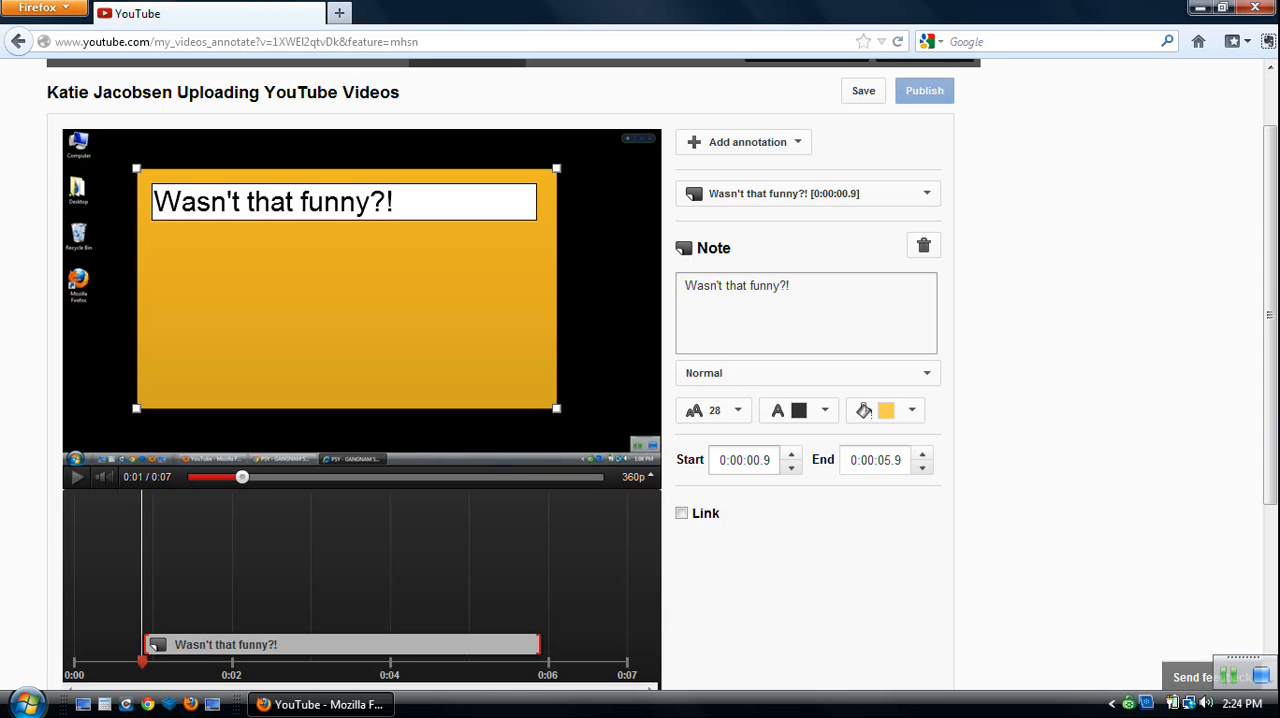
Check the fields for the note's start and end times.
{"action": "left_click_drag", "start_coordinate": [772, 460], "coordinate": [764, 460]}
{"action": "left_click", "coordinate": [753, 460]}
{"action": "left_click", "coordinate": [736, 460]}
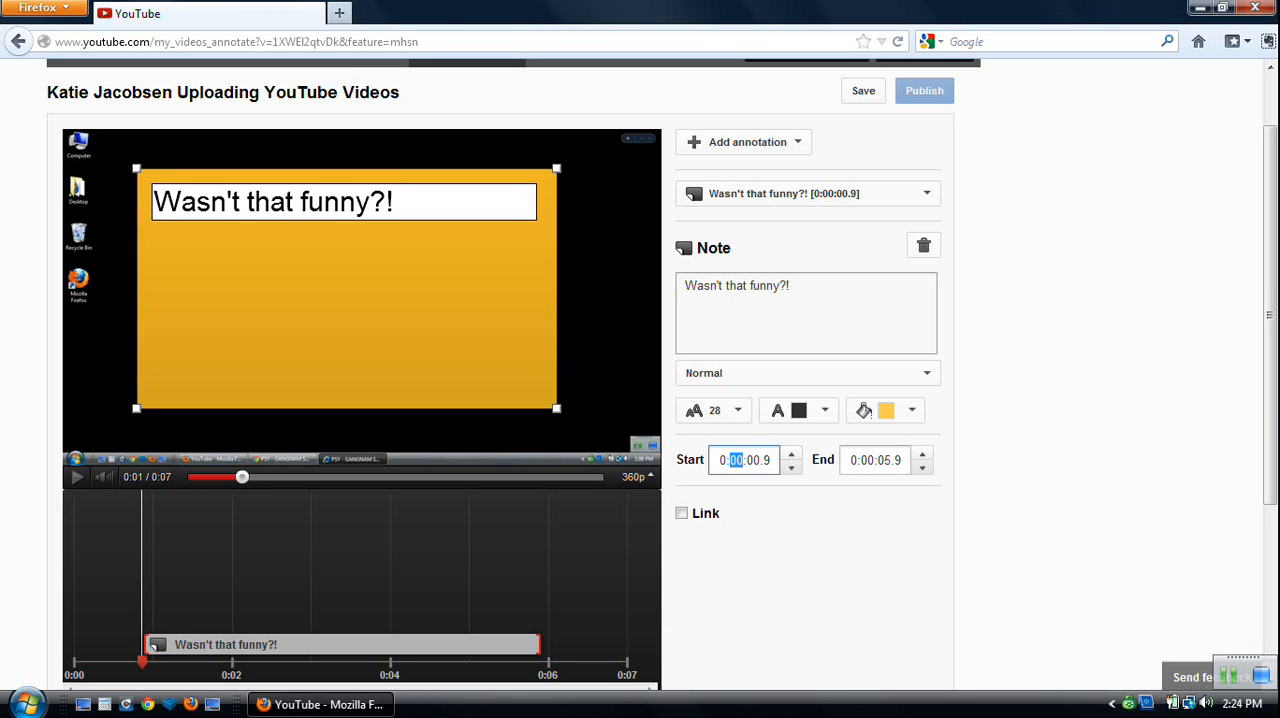
{"action": "left_click", "coordinate": [884, 460]}
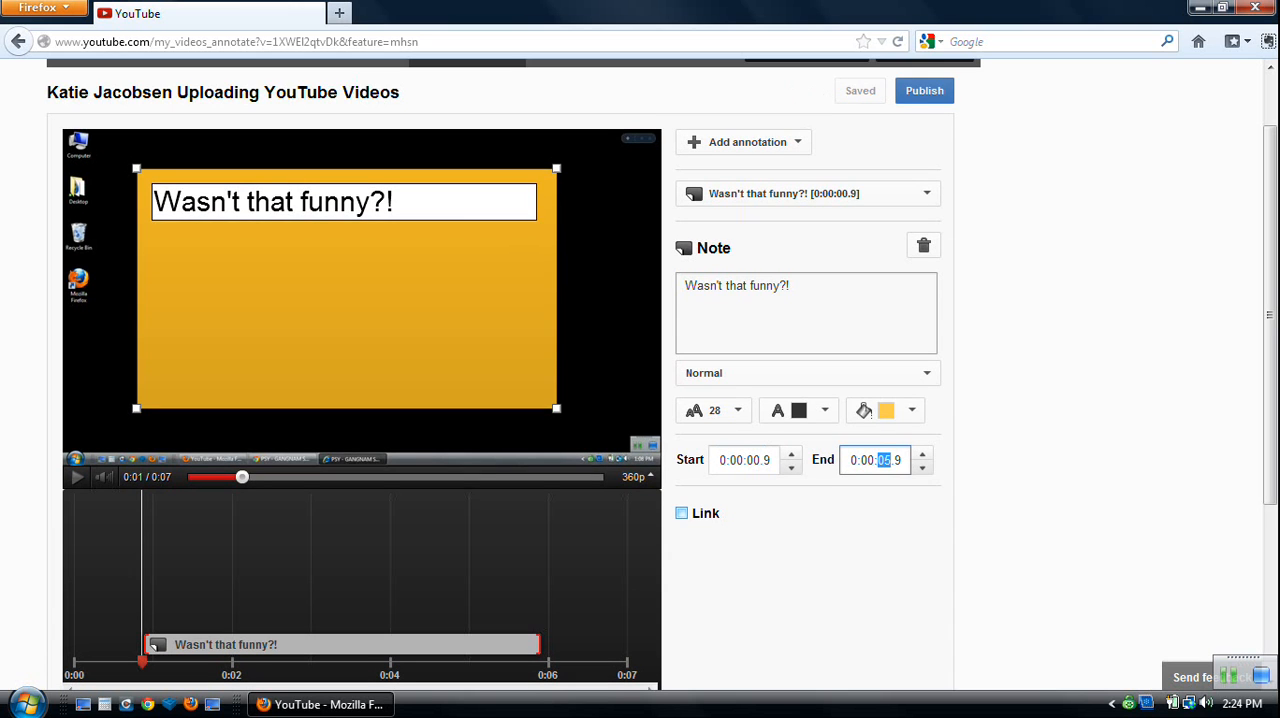
Turn on the note's link and choose Subscribe as the link type.
{"action": "left_click", "coordinate": [681, 513]}
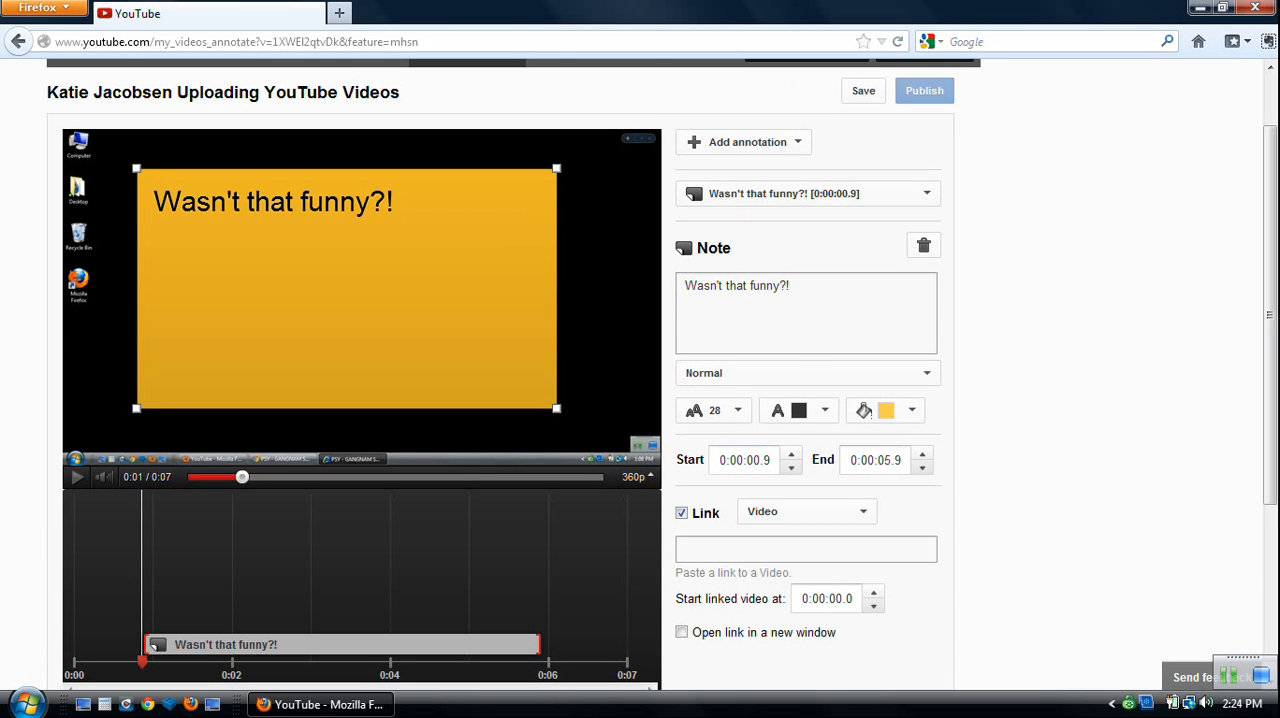
{"action": "scroll", "coordinate": [800, 511], "scroll_direction": "down", "scroll_amount": 2}
{"action": "left_click", "coordinate": [806, 405]}
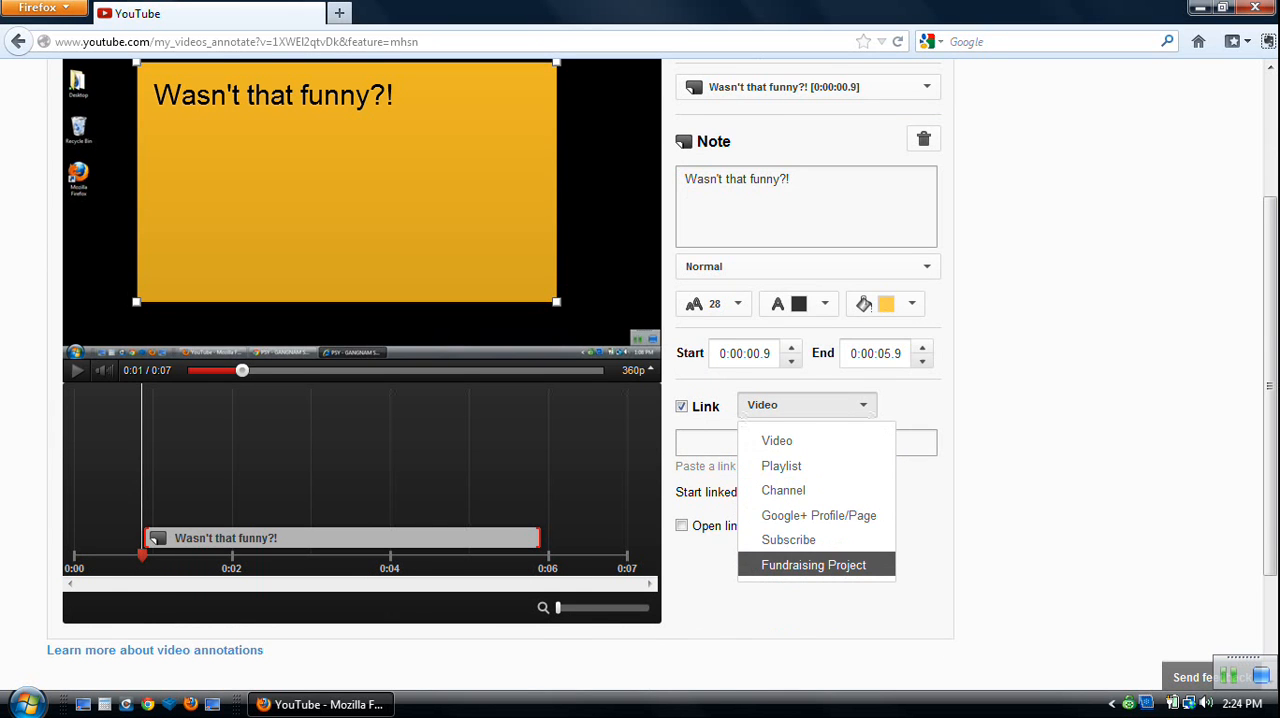
{"action": "scroll", "coordinate": [813, 565], "scroll_direction": "up", "scroll_amount": 2}
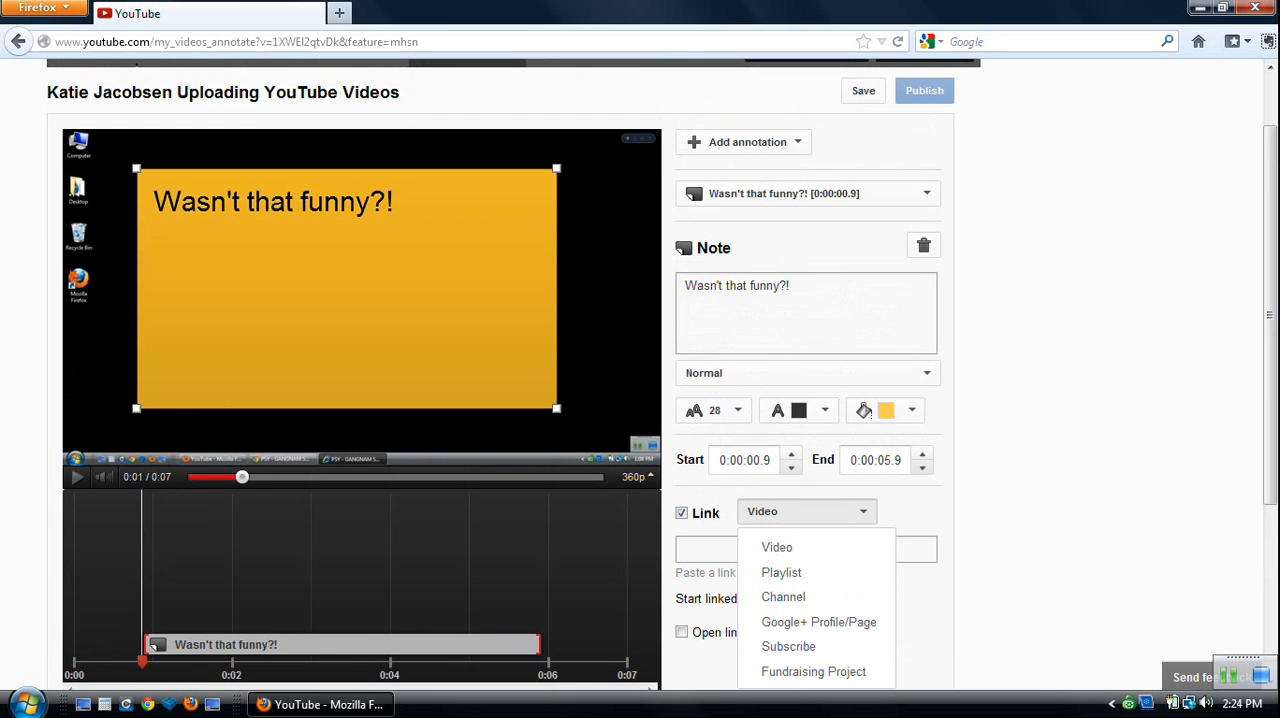
{"action": "left_click_drag", "start_coordinate": [1270, 315], "coordinate": [1270, 330]}
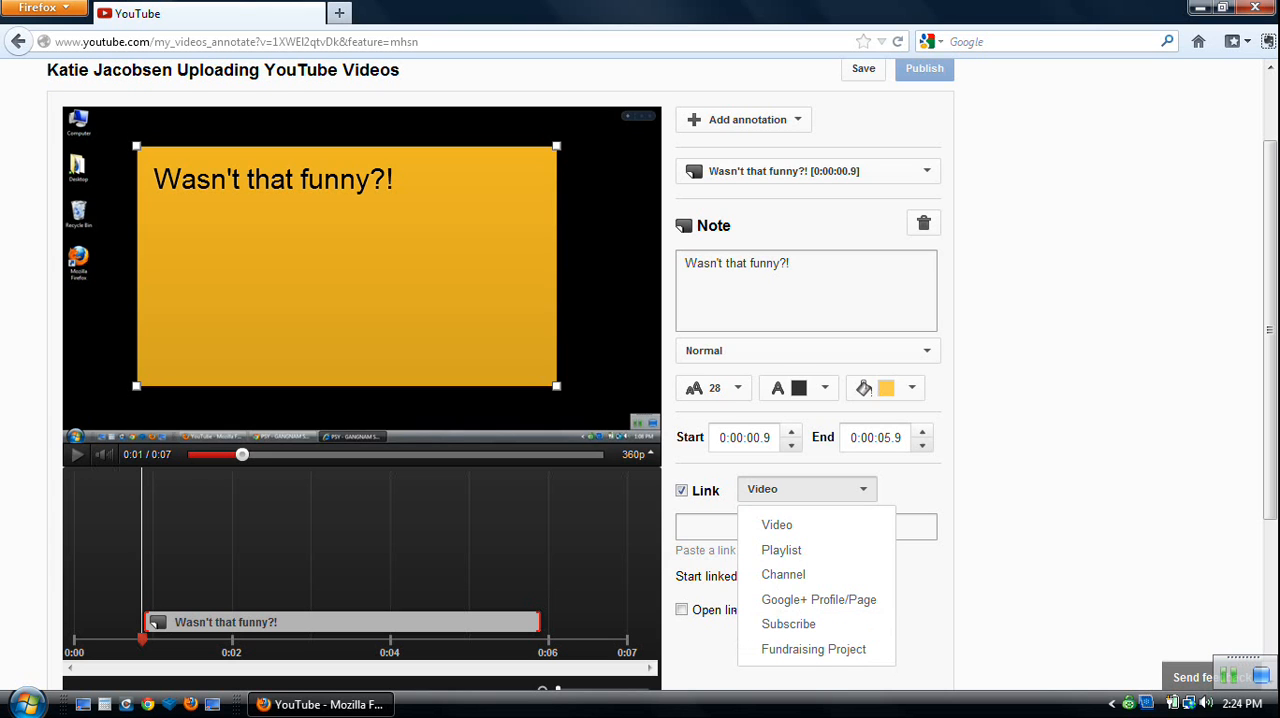
{"action": "left_click", "coordinate": [788, 623]}
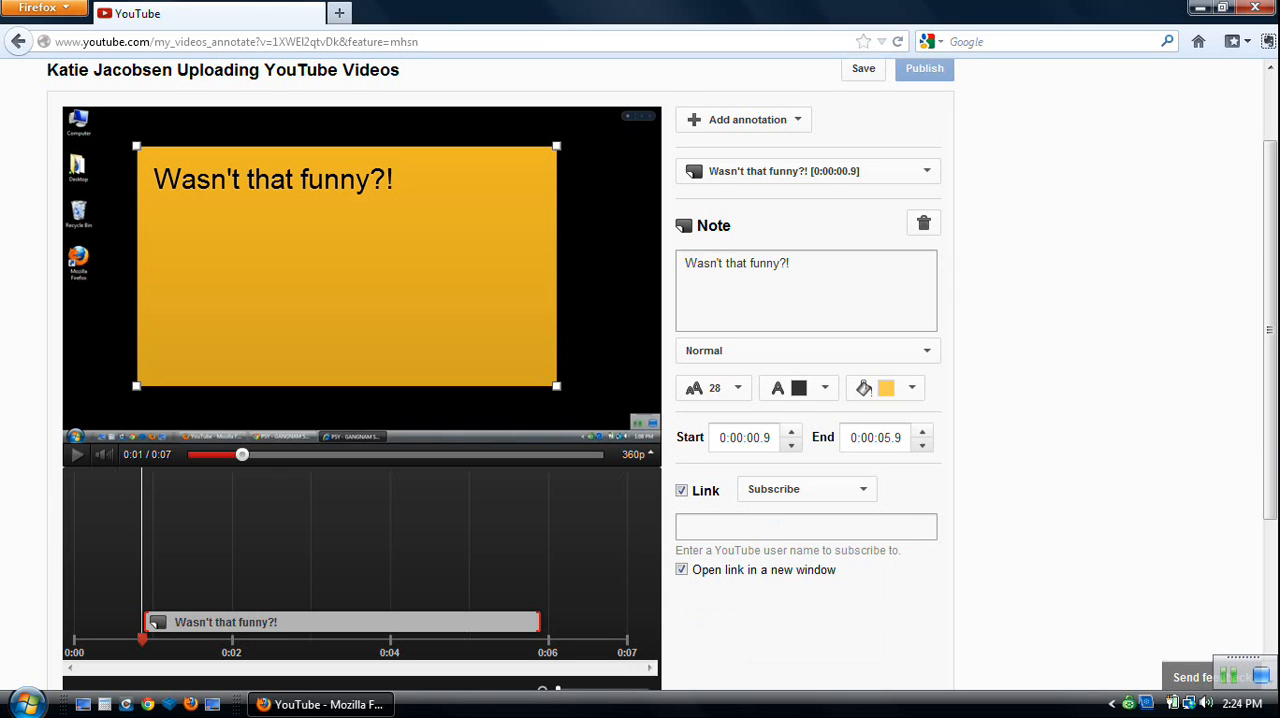
Replace the note's text with "Subscribe here!".
{"action": "left_click", "coordinate": [288, 181]}
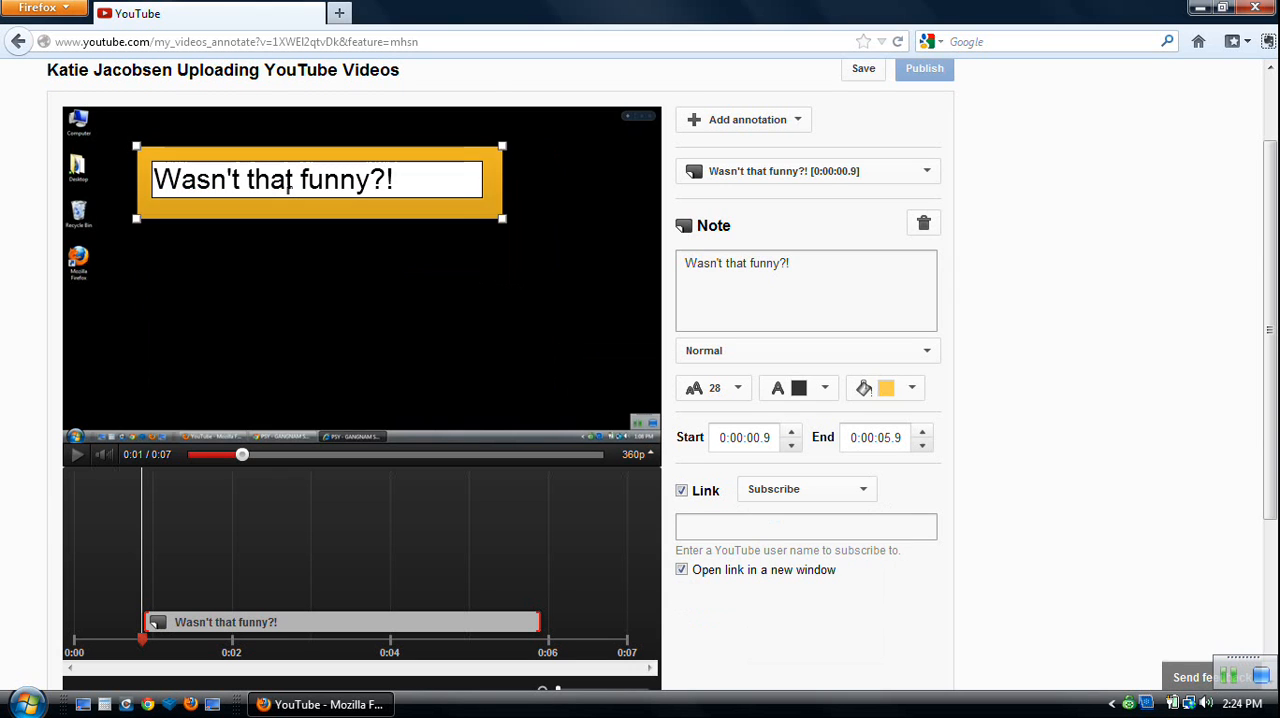
{"action": "key", "text": "ctrl+a"}
{"action": "left_click", "coordinate": [806, 288]}
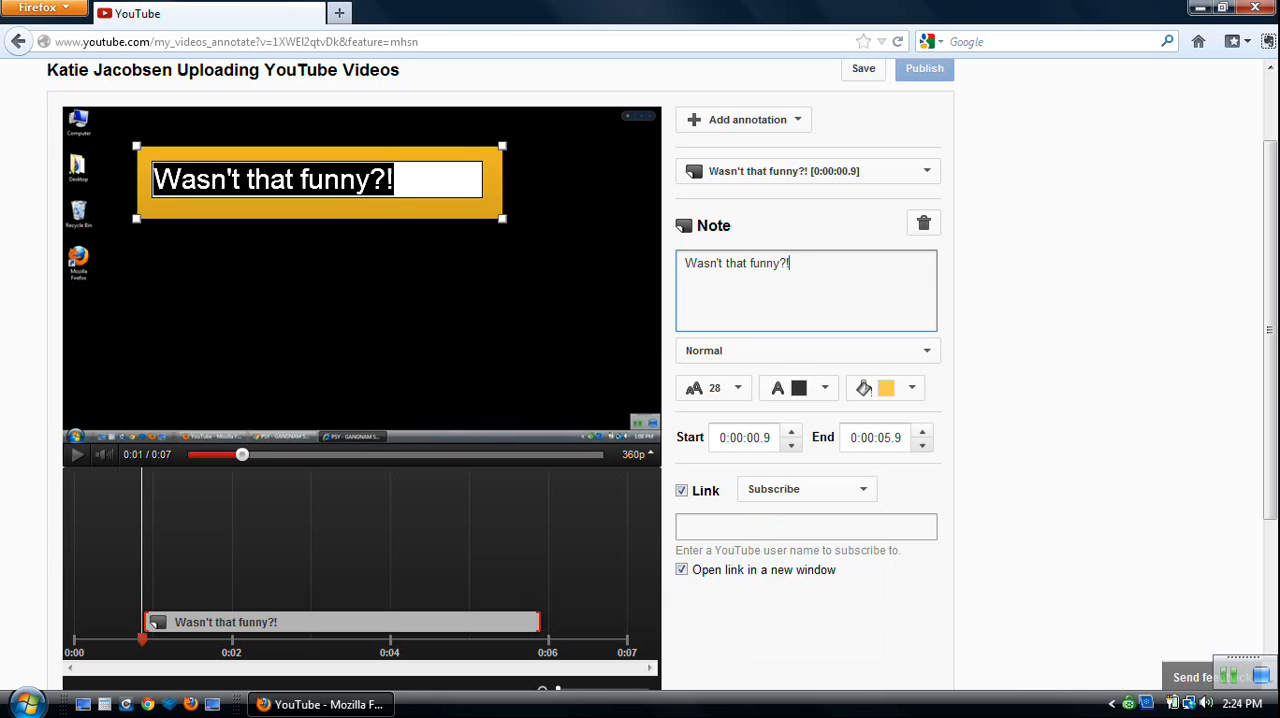
{"action": "key", "text": "ctrl+a"}
{"action": "type", "text": "Subsc"}
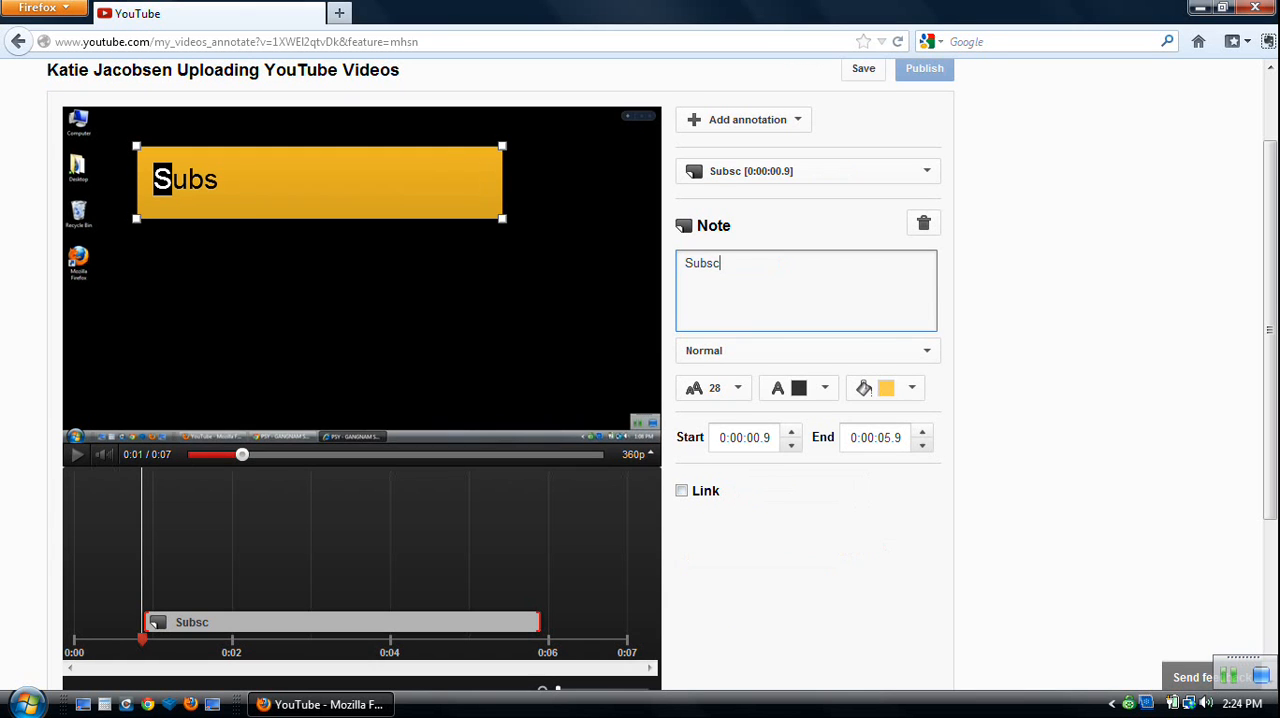
{"action": "type", "text": "ribe"}
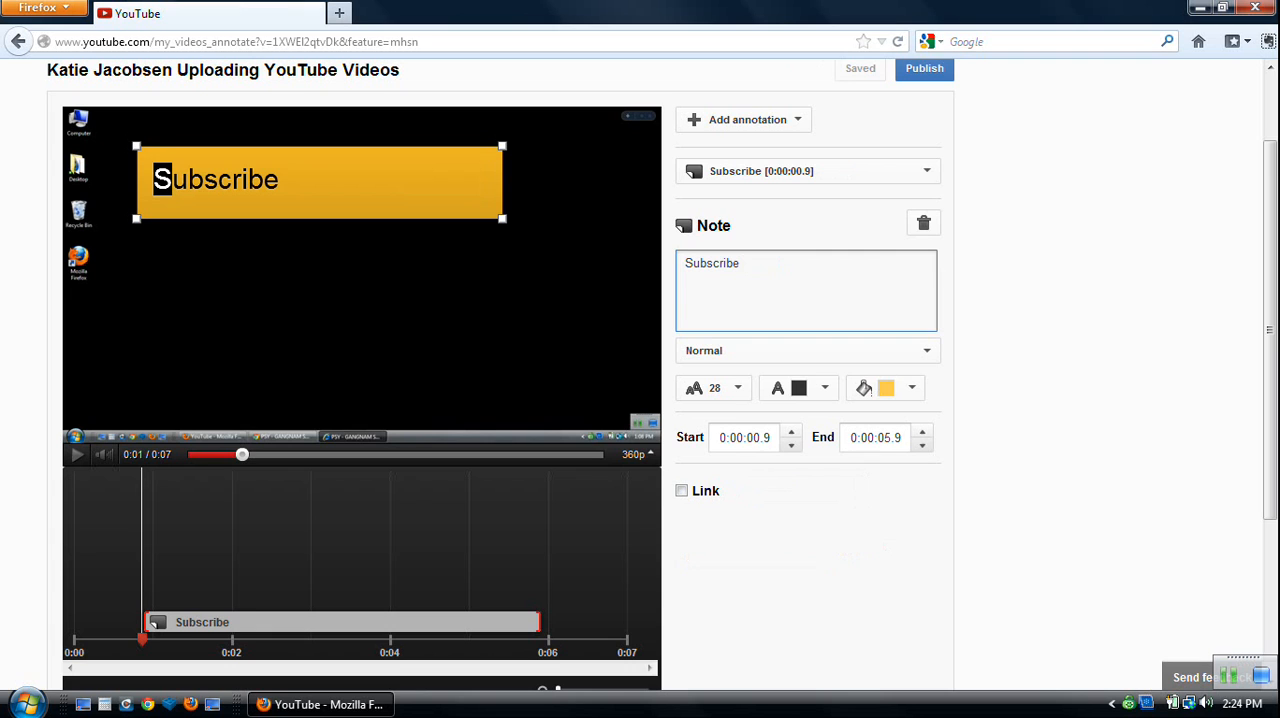
{"action": "type", "text": " here!"}
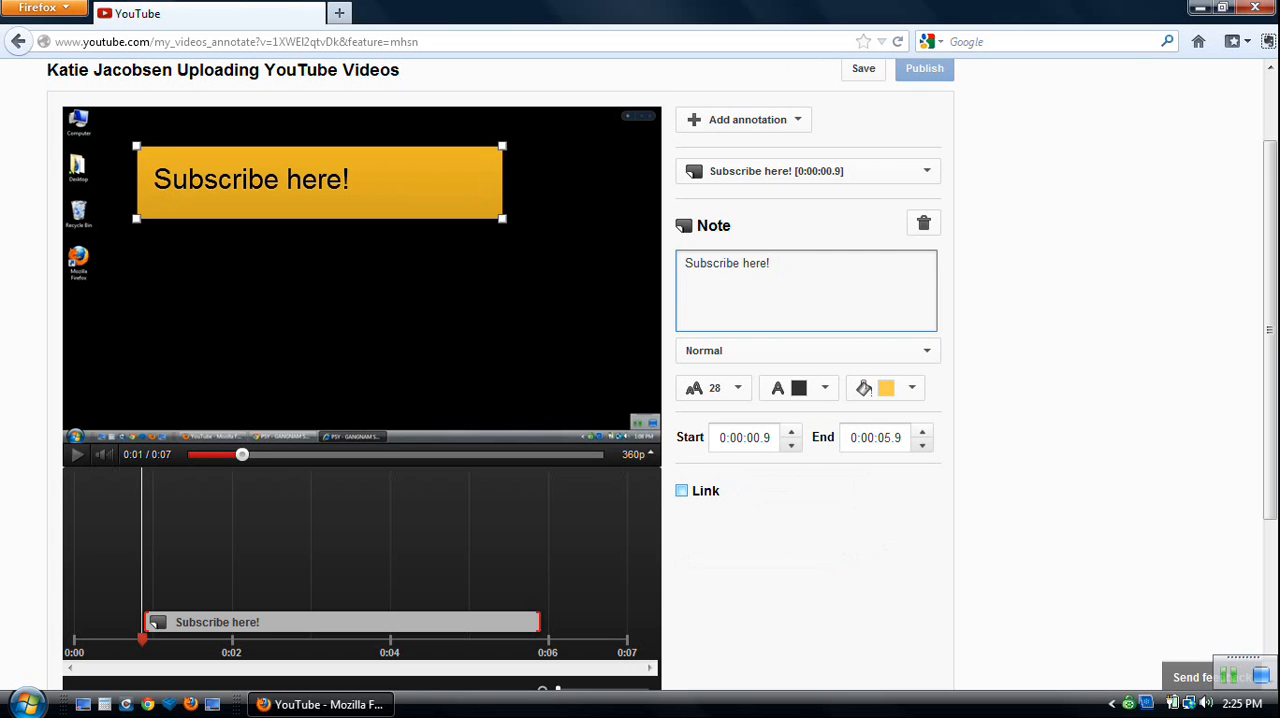
Enable a Subscribe link on the "Subscribe here!" note and enter the channel's user name as its target.
{"action": "left_click", "coordinate": [681, 490]}
{"action": "left_click", "coordinate": [806, 489]}
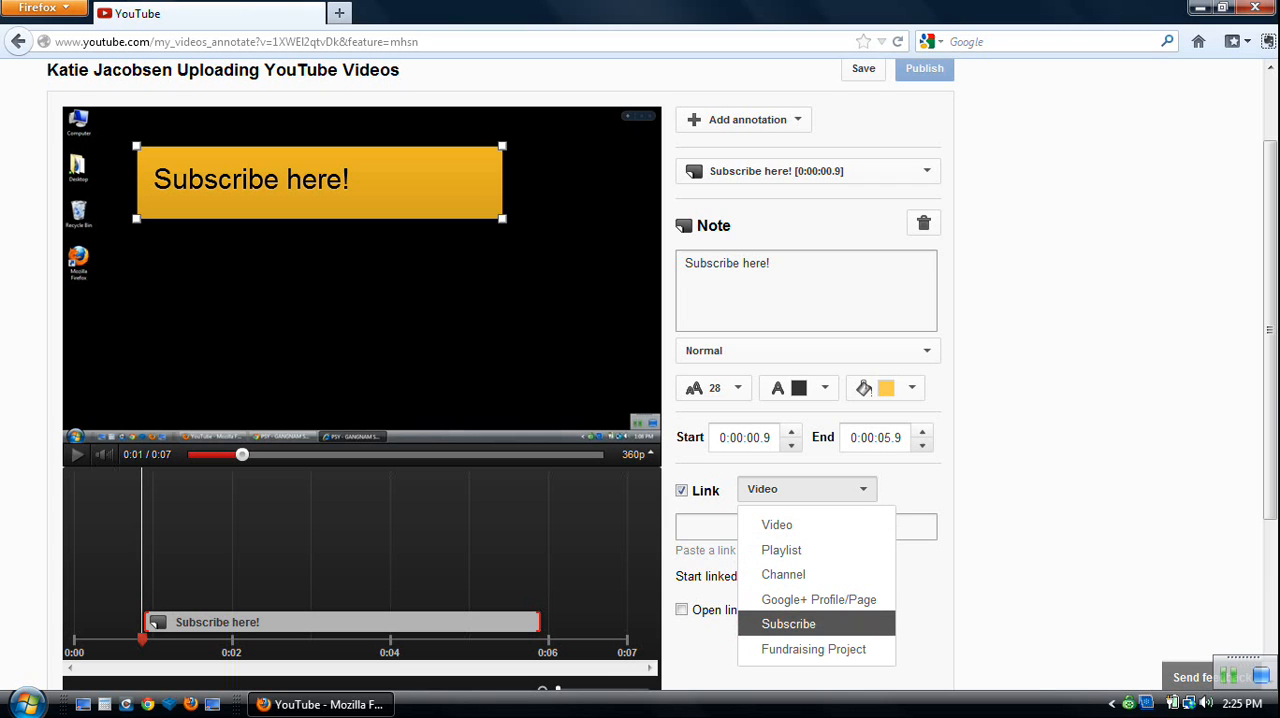
{"action": "left_click", "coordinate": [790, 624]}
{"action": "left_click", "coordinate": [790, 527]}
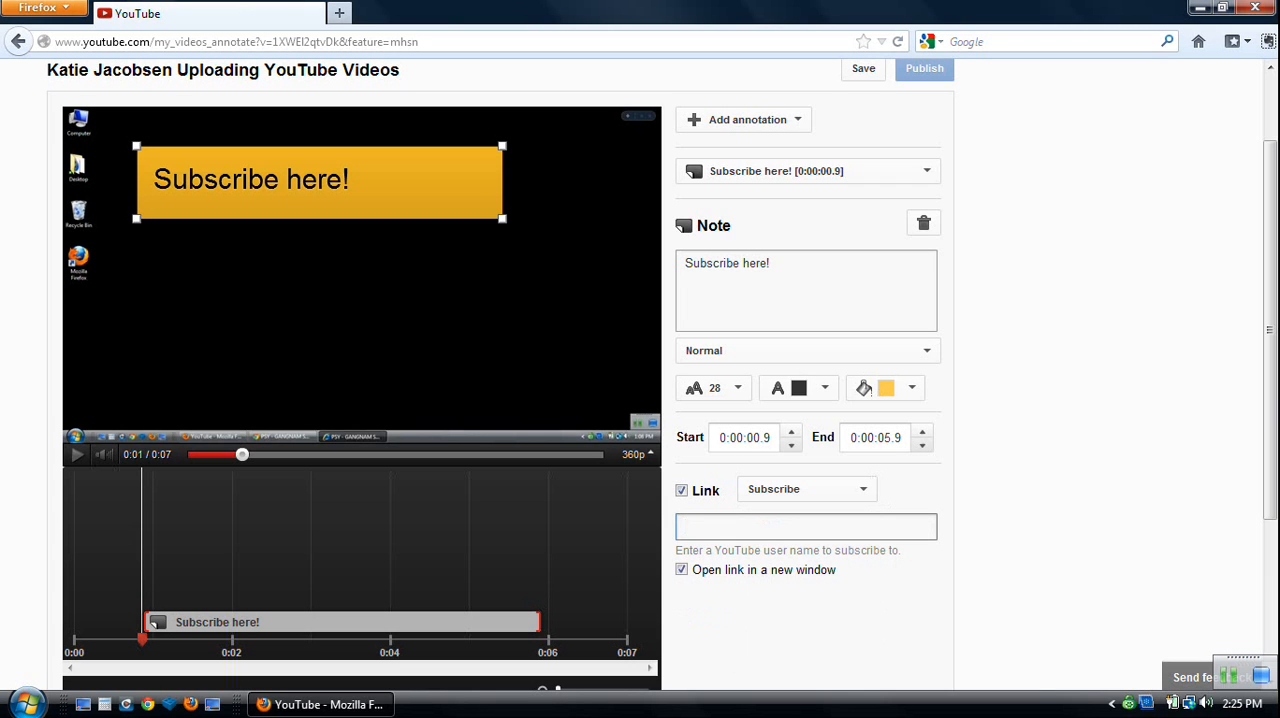
{"action": "type", "text": "TheK"}
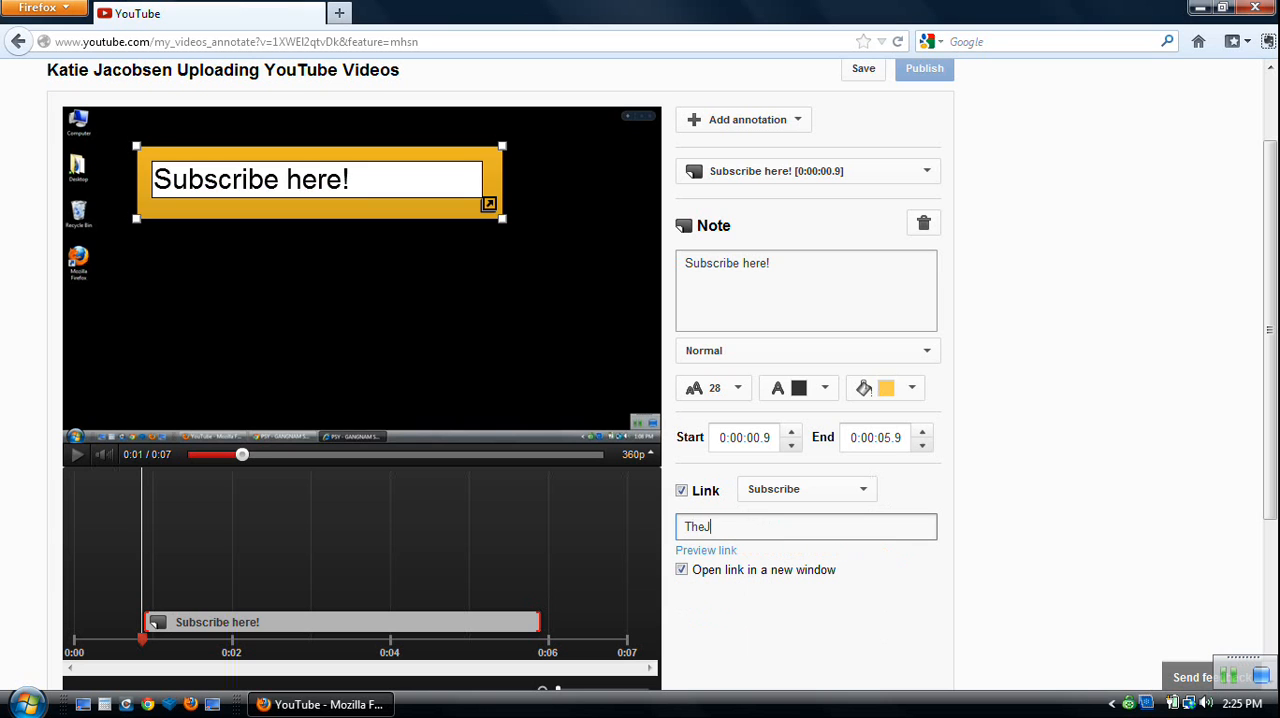
{"action": "type", "text": "atieJacobsen"}
Preview the note's subscription link and return to the annotation editor.
{"action": "key", "text": "Tab"}
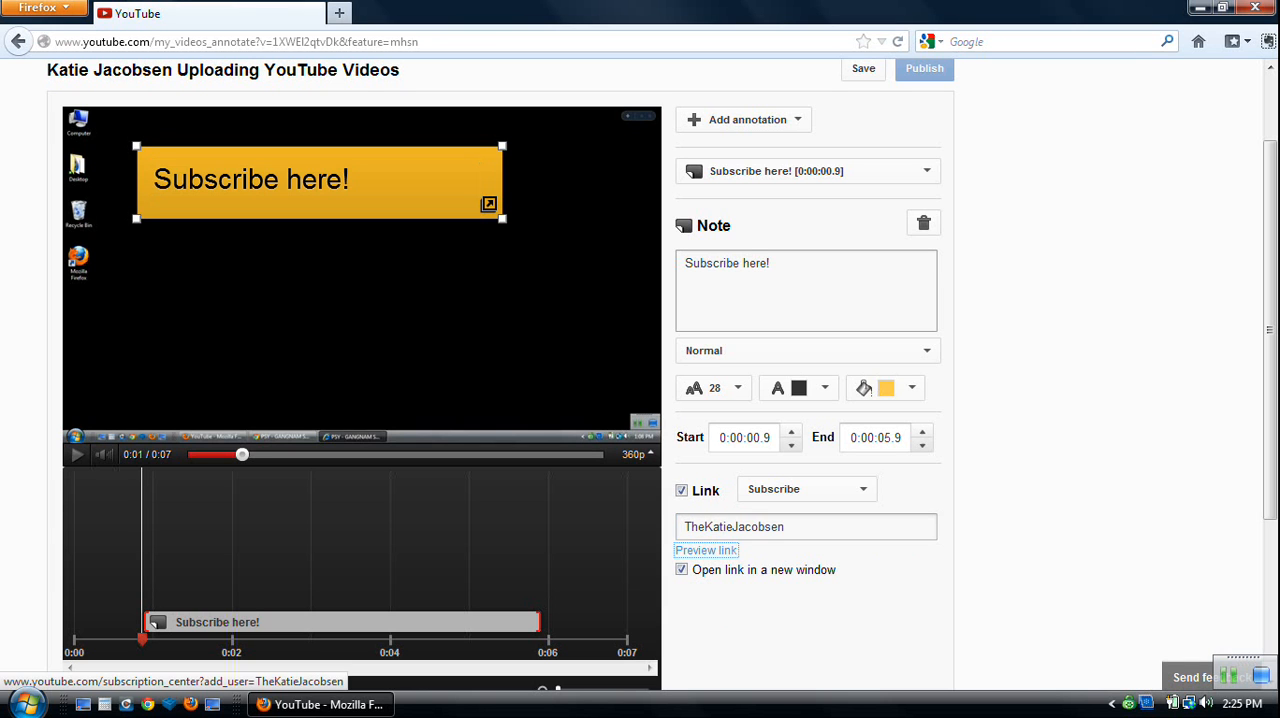
{"action": "key", "text": "Return"}
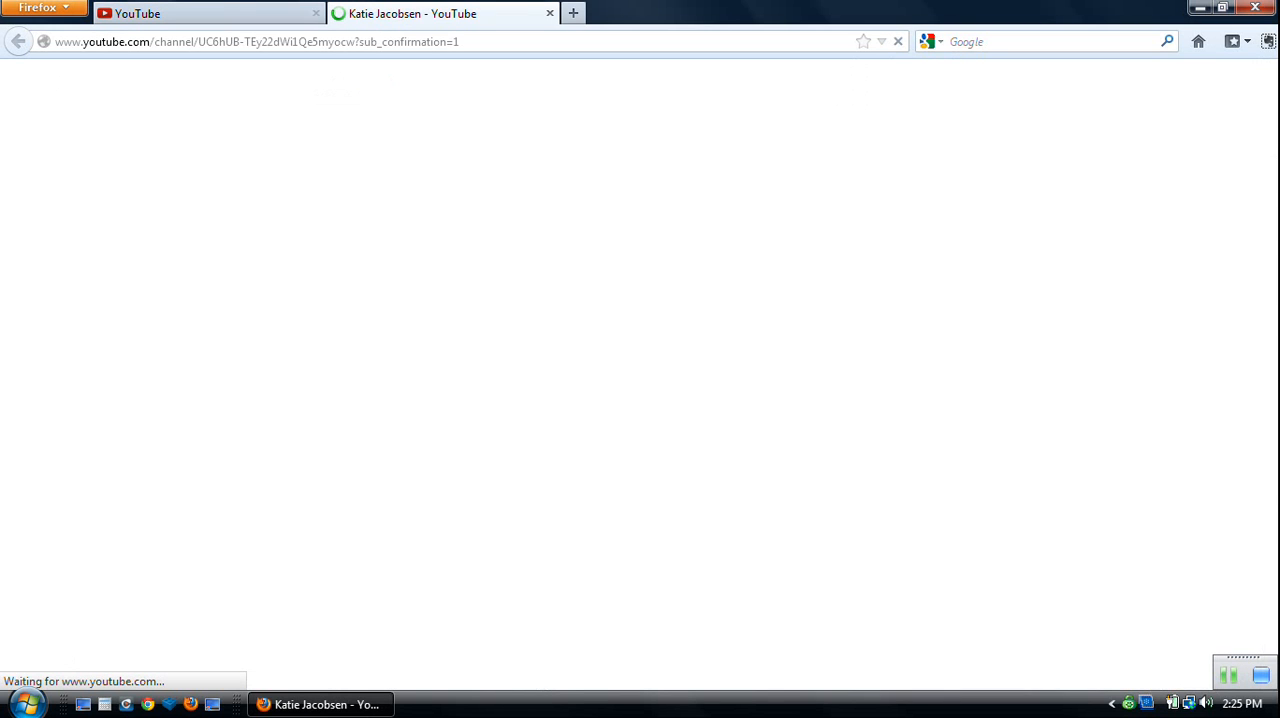
{"action": "left_click", "coordinate": [210, 13]}
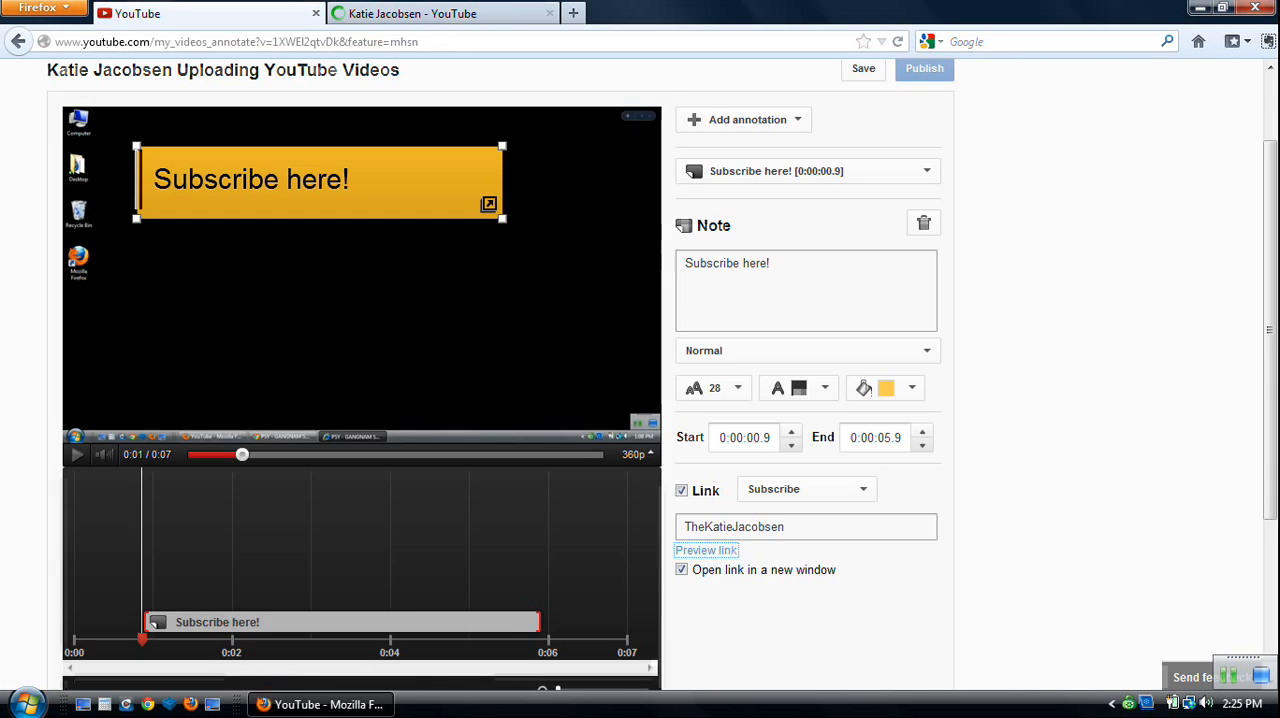
Save the "Subscribe here!" note and publish the annotations.
{"action": "scroll", "coordinate": [640, 380], "scroll_direction": "up", "scroll_amount": 2}
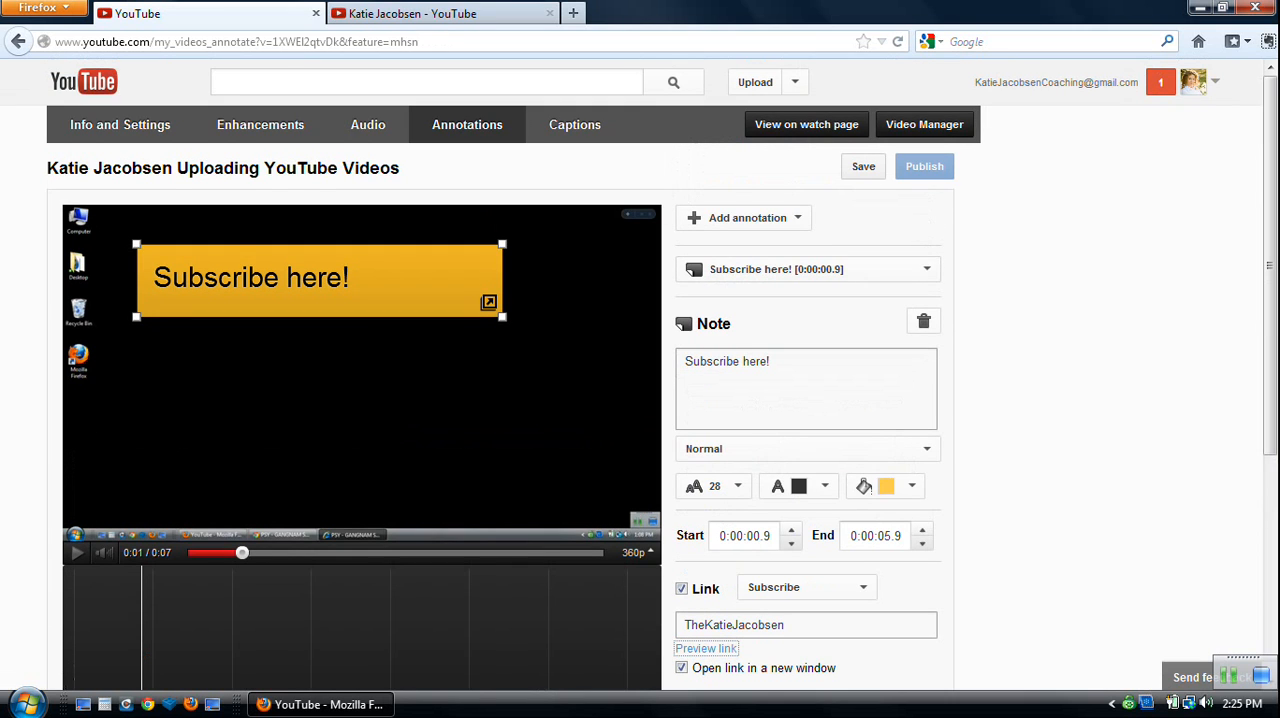
{"action": "left_click", "coordinate": [863, 167]}
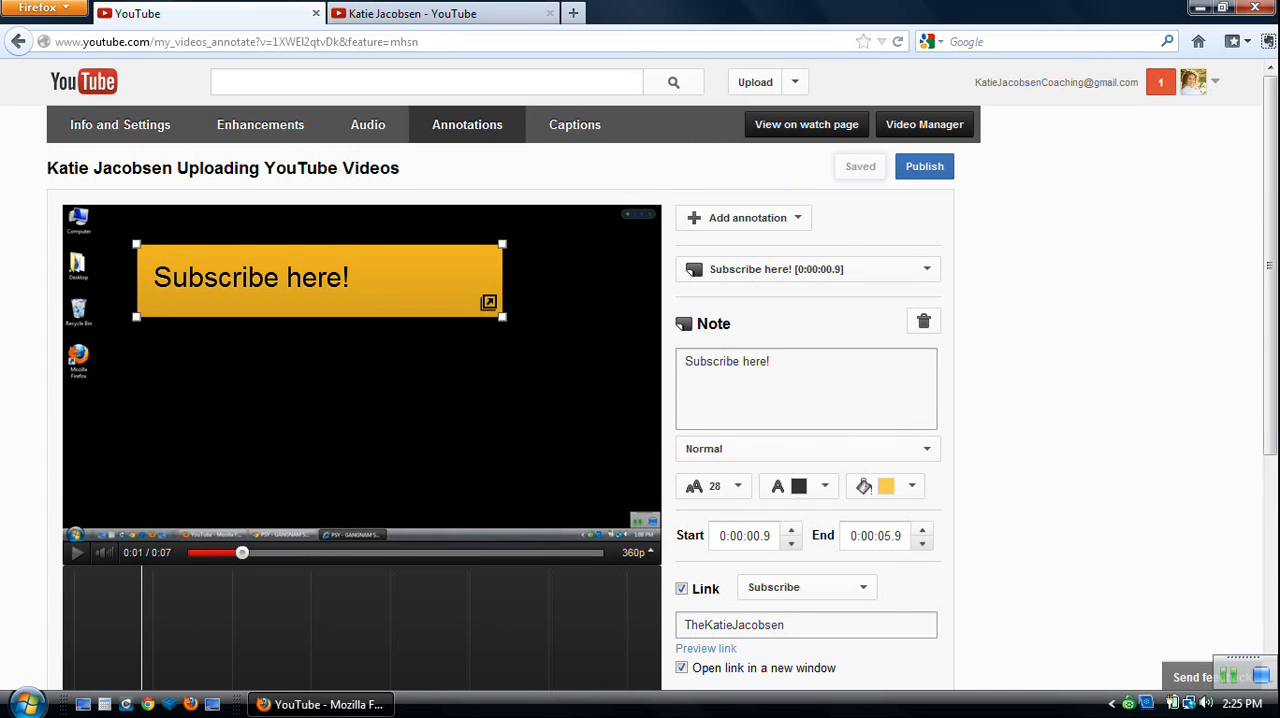
{"action": "left_click", "coordinate": [924, 166]}
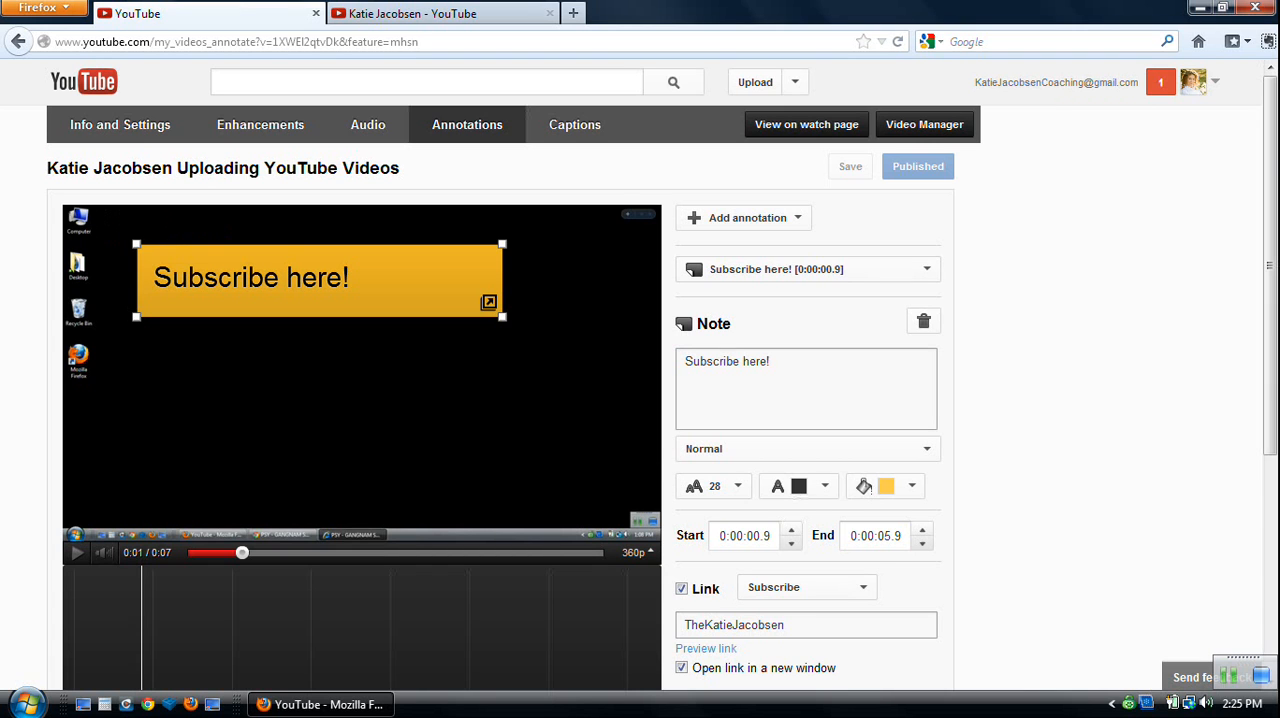
Add a title annotation to the video with the text "Title".
{"action": "left_click", "coordinate": [808, 269]}
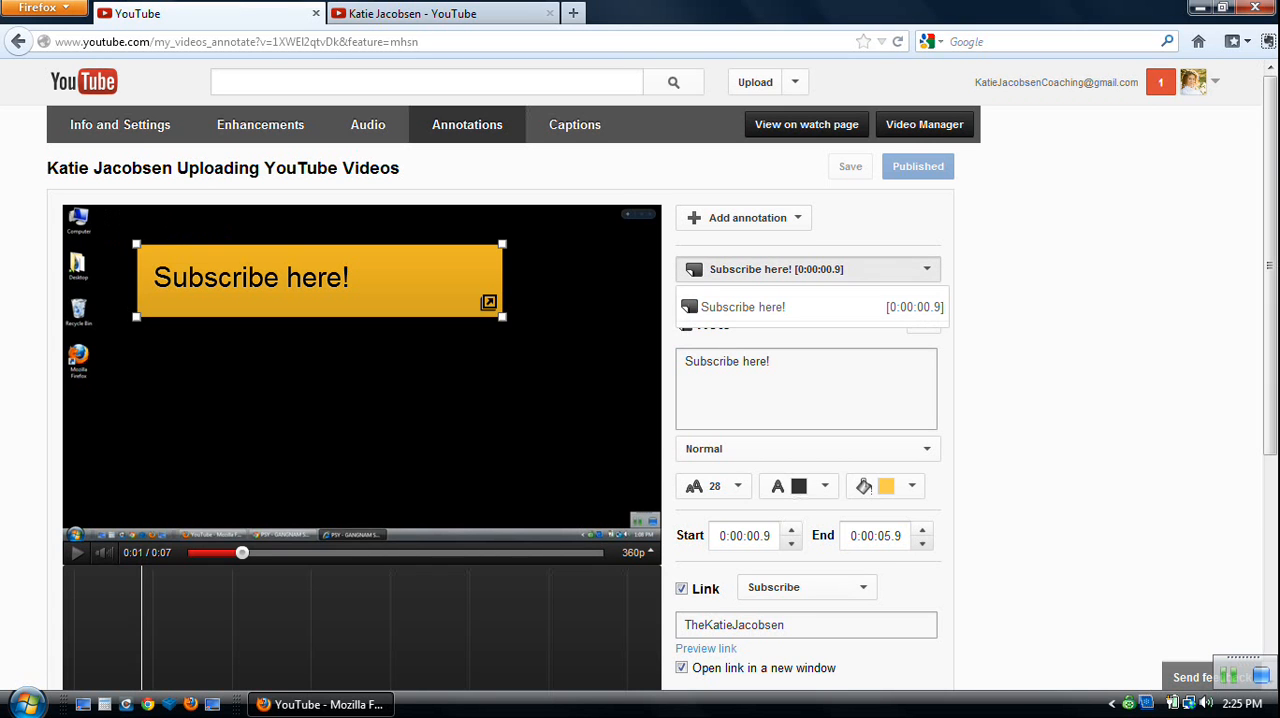
{"action": "left_click", "coordinate": [808, 269]}
{"action": "left_click", "coordinate": [744, 218]}
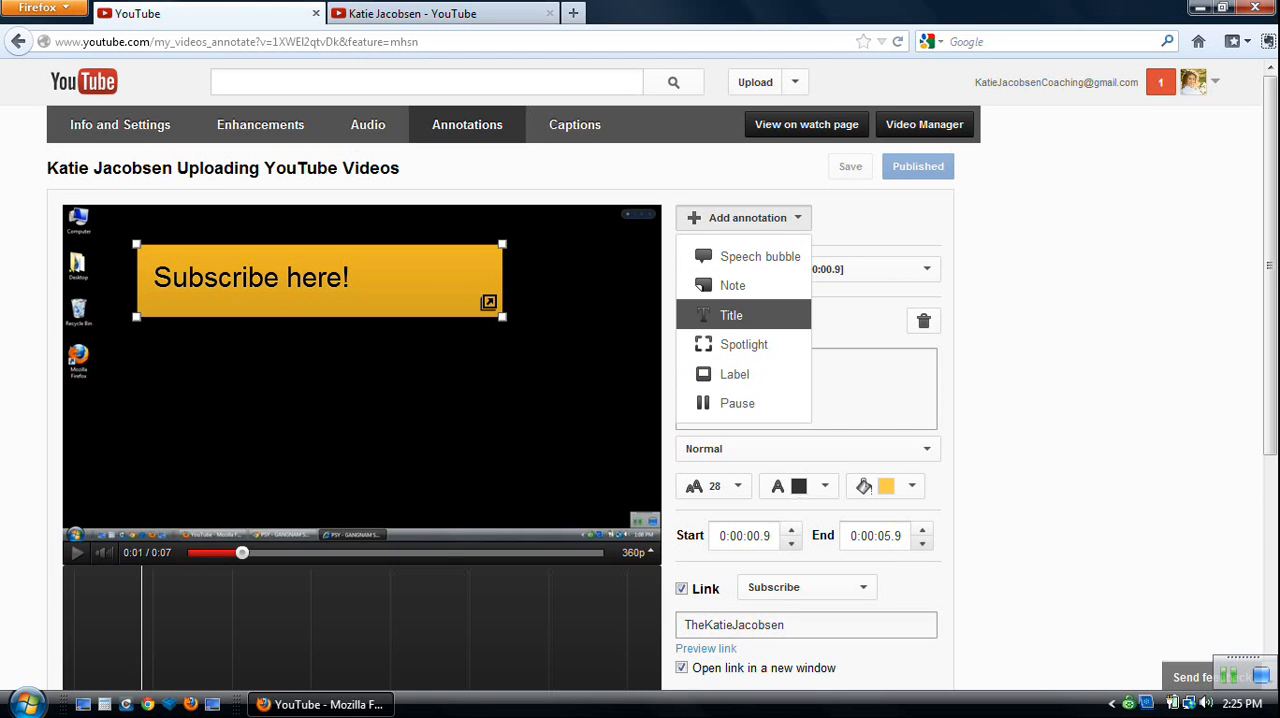
{"action": "left_click", "coordinate": [730, 315]}
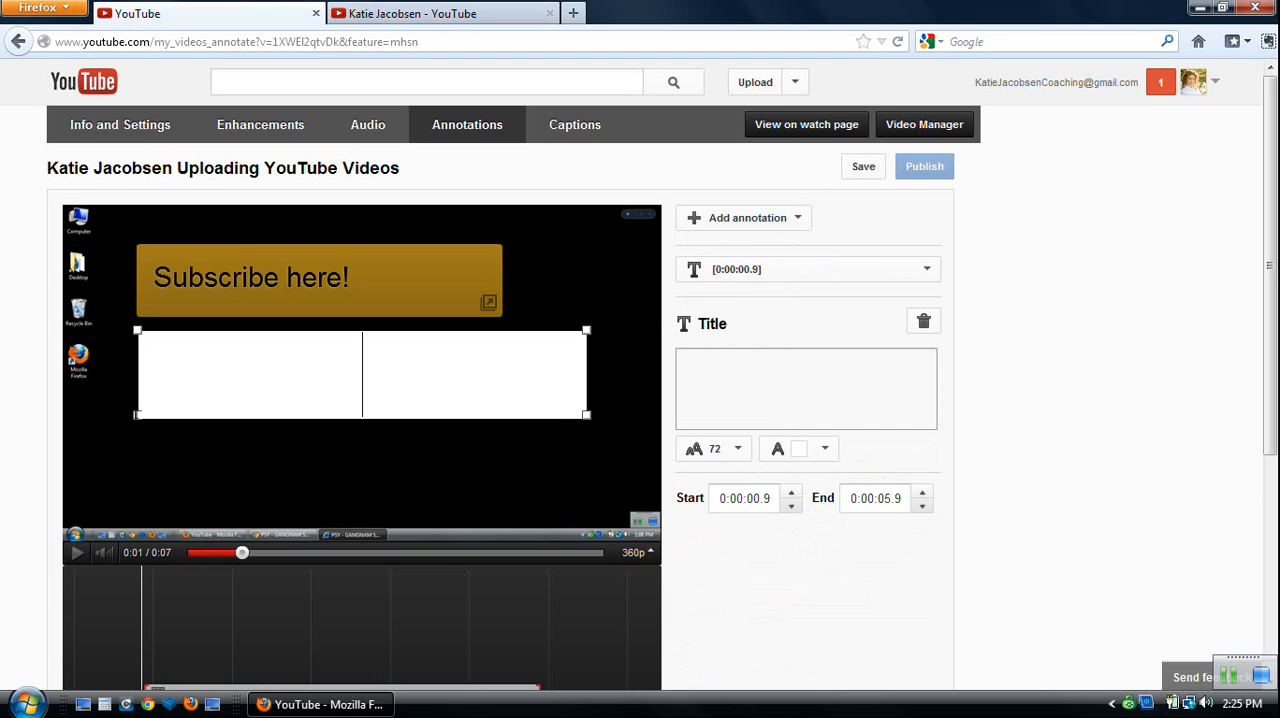
{"action": "type", "text": "Title"}
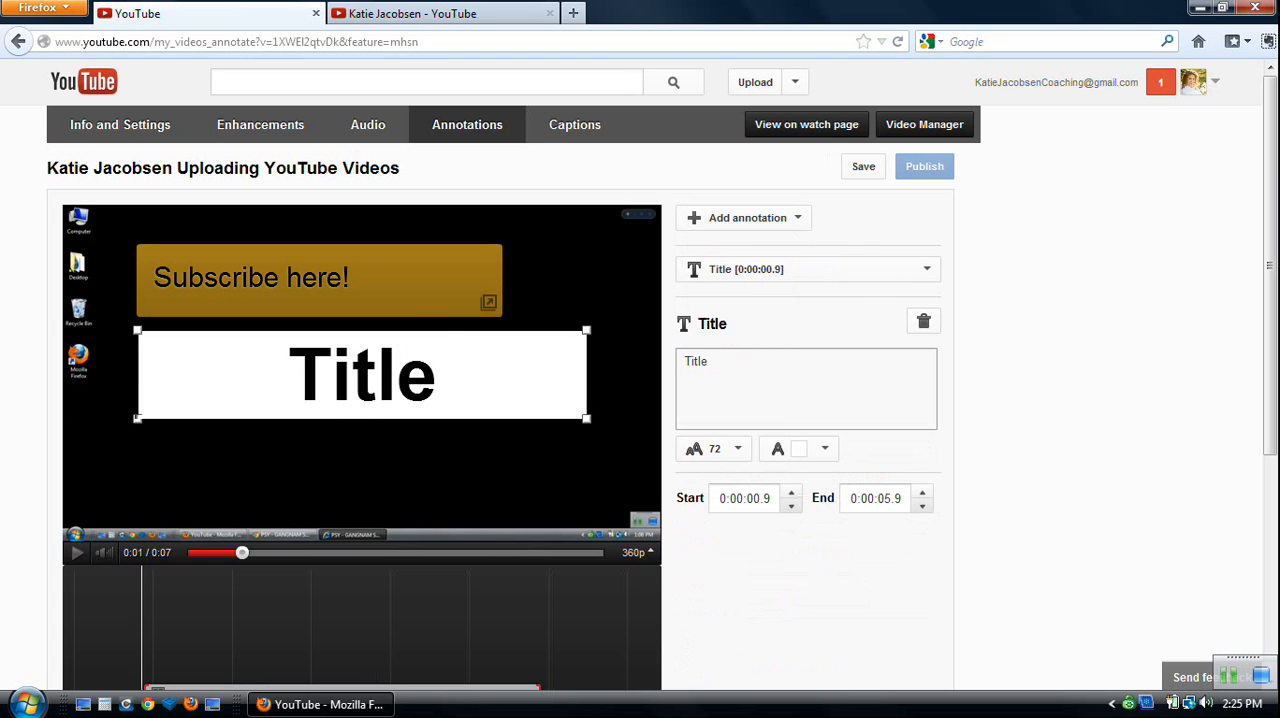
Set the title annotation's font size to 48.
{"action": "key", "text": "shift+Left"}
{"action": "key", "text": "shift+Left"}
{"action": "key", "text": "shift+Left"}
{"action": "key", "text": "shift+Left"}
{"action": "key", "text": "shift+Left"}
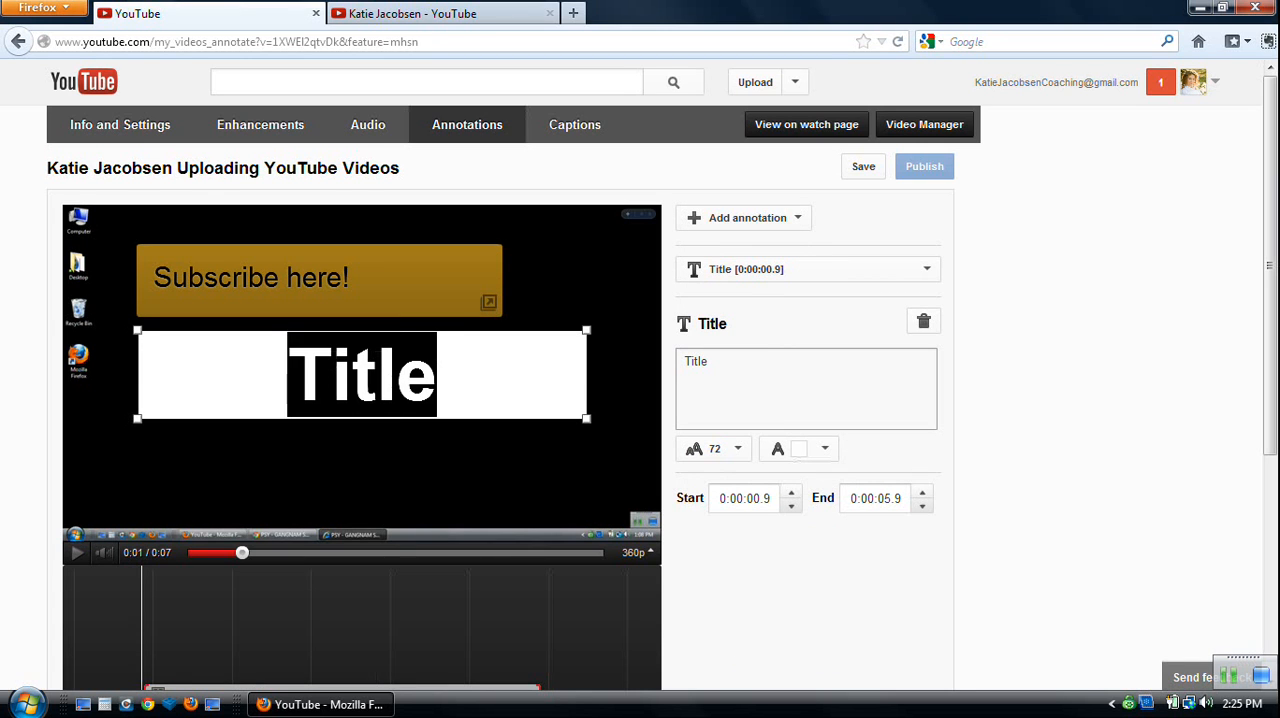
{"action": "left_click", "coordinate": [714, 449]}
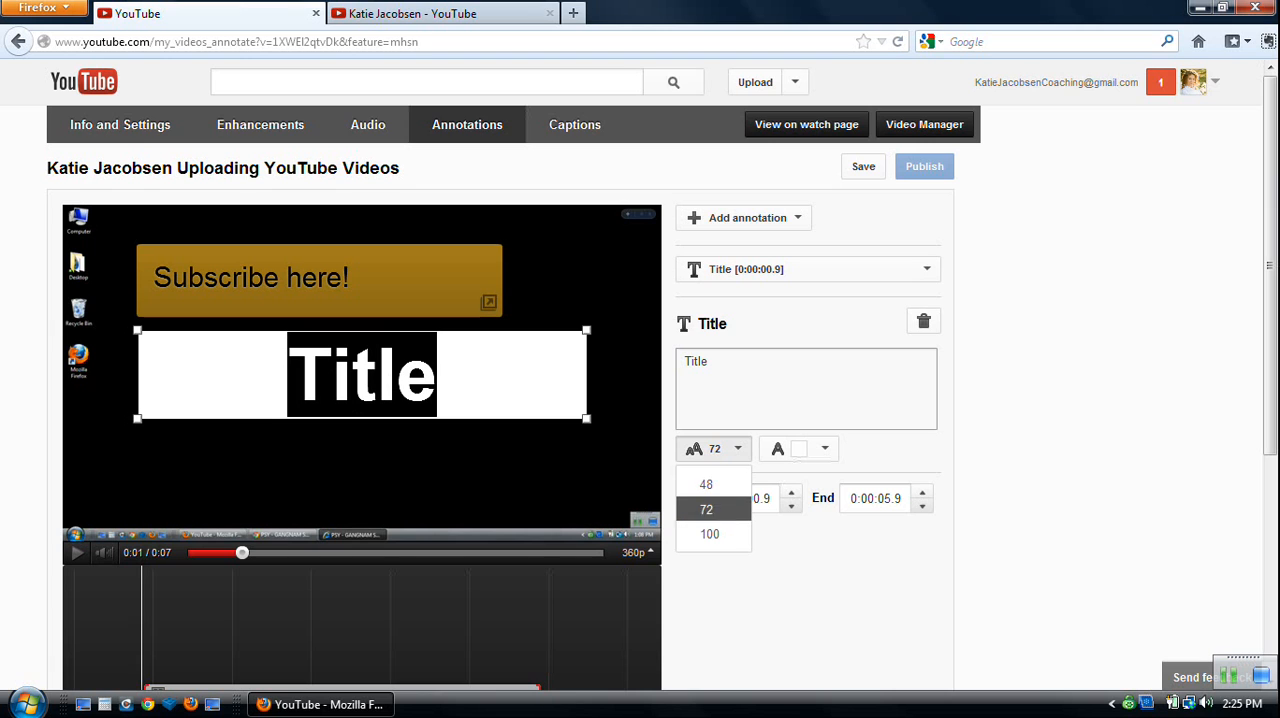
{"action": "left_click", "coordinate": [706, 484]}
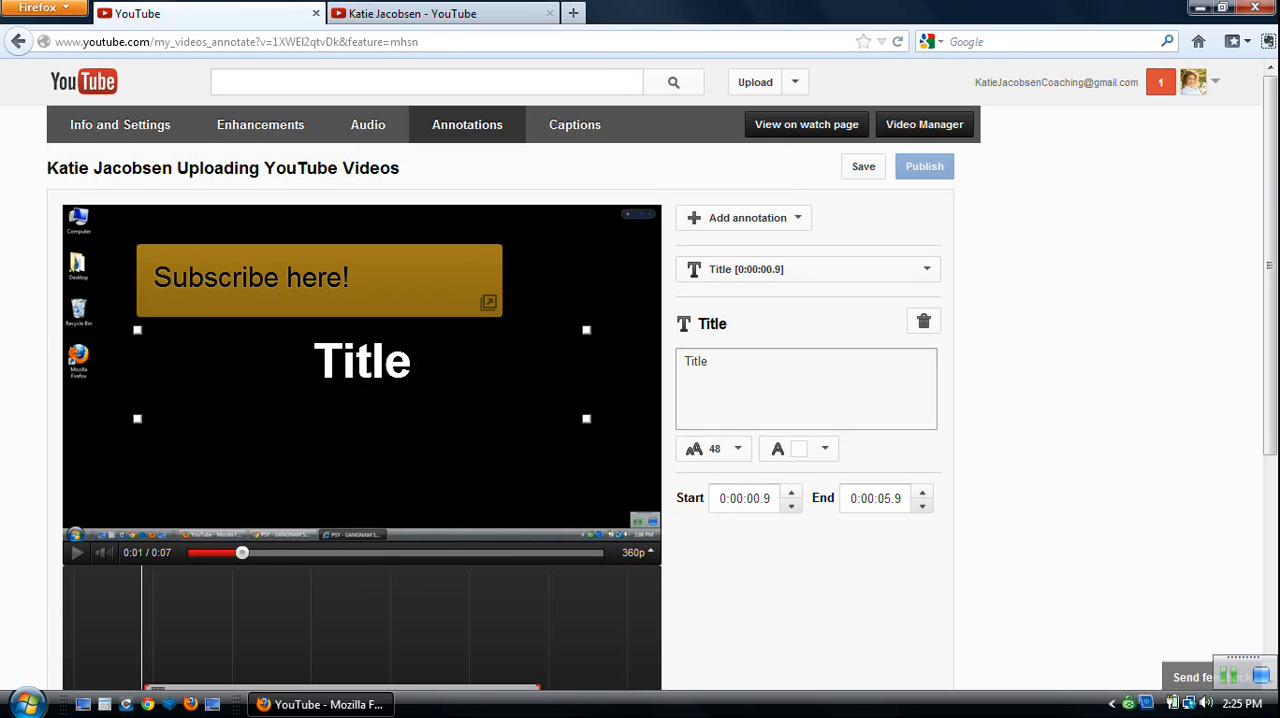
Check the title on the timeline and choose white as its text color.
{"action": "scroll", "coordinate": [311, 168], "scroll_direction": "down", "scroll_amount": 2}
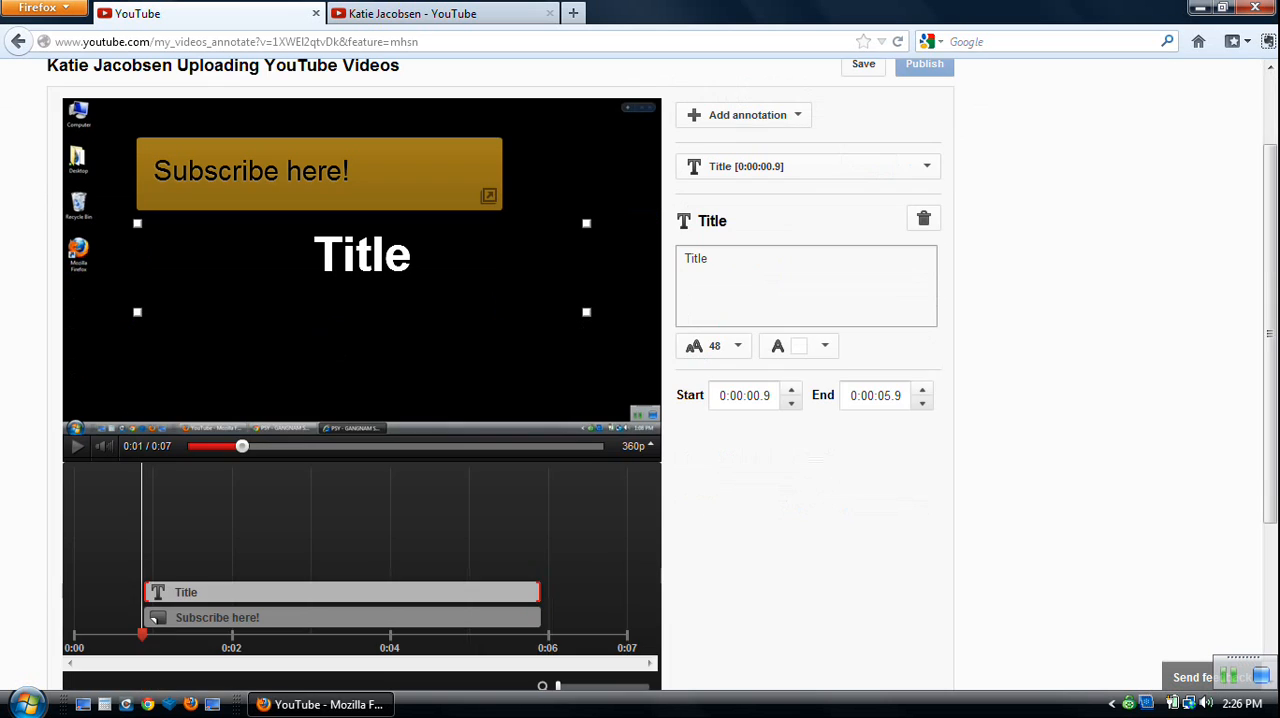
{"action": "scroll", "coordinate": [311, 168], "scroll_direction": "up", "scroll_amount": 2}
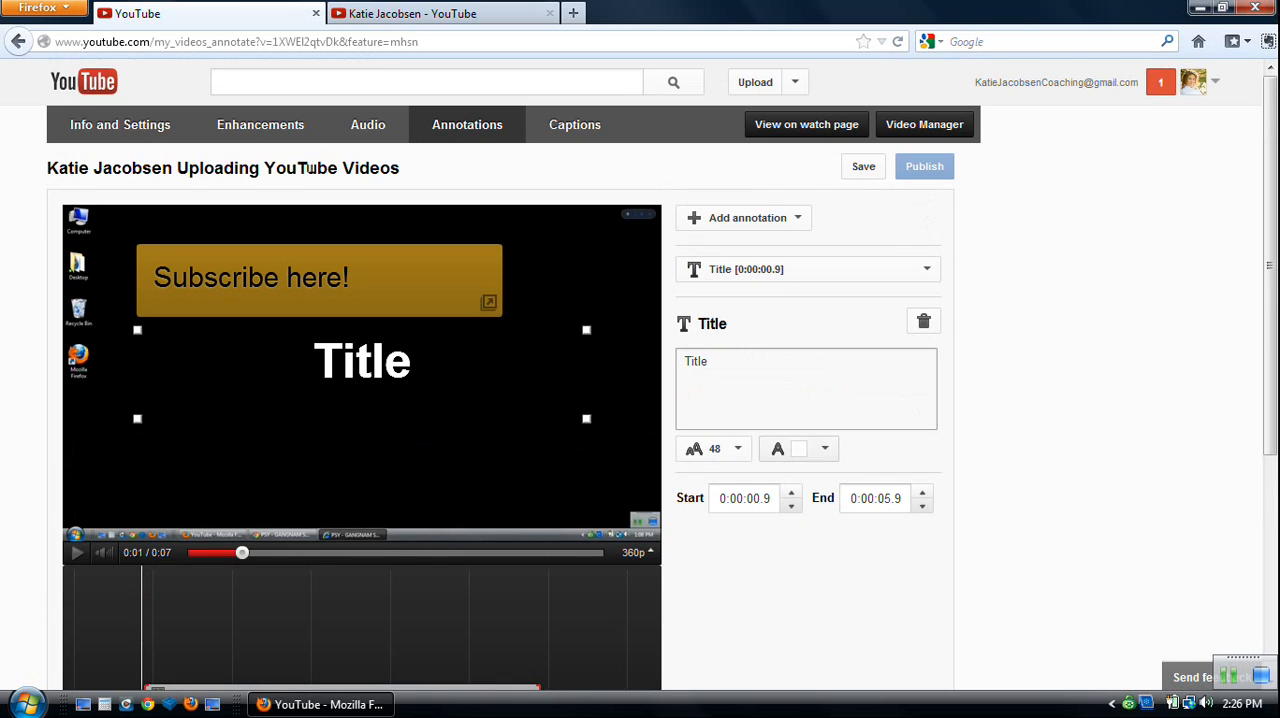
{"action": "left_click", "coordinate": [799, 449]}
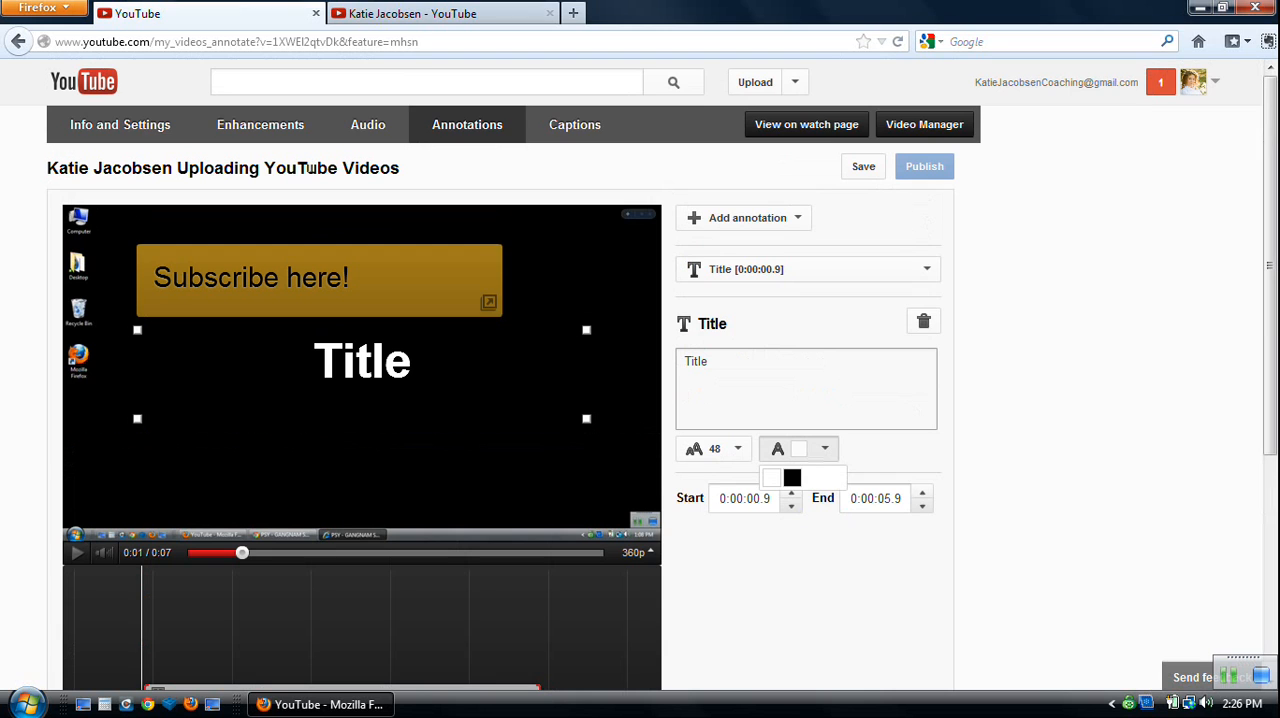
{"action": "left_click", "coordinate": [771, 478]}
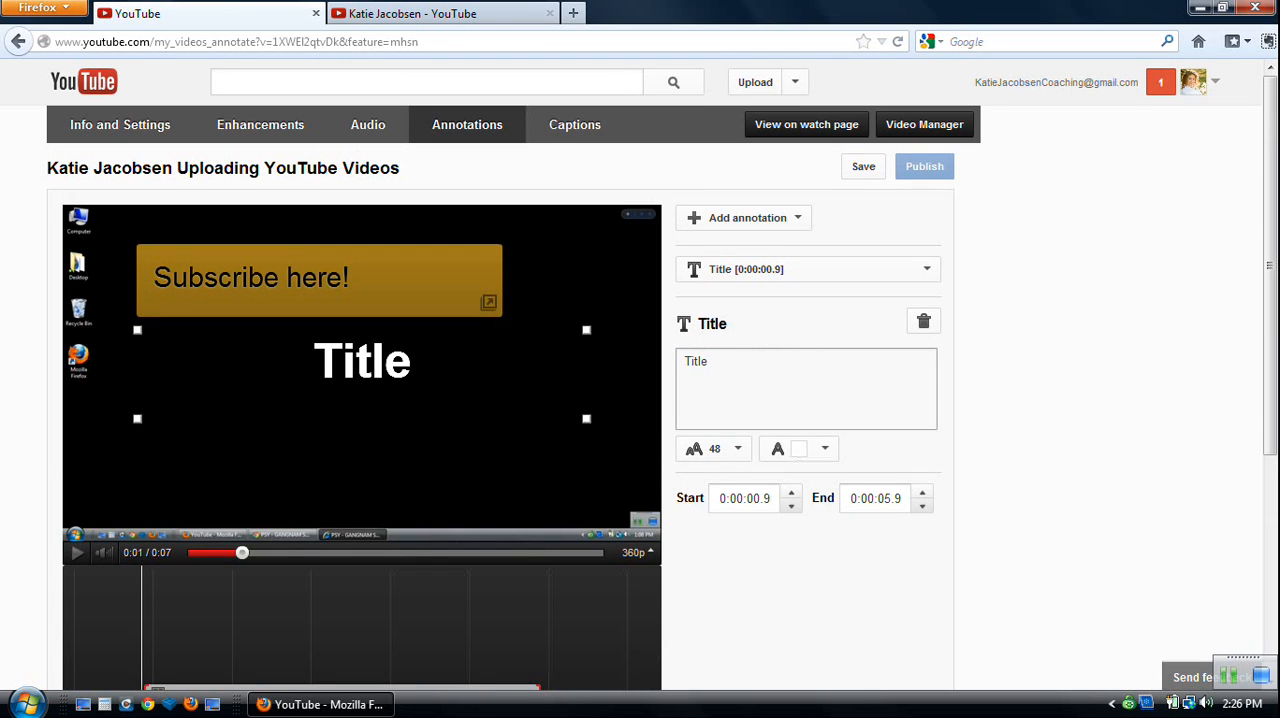
Shrink the title's box to roughly half its width and move it to the lower-left corner of the video frame.
{"action": "mouse_move", "coordinate": [586, 330]}
{"action": "left_mouse_down"}
{"action": "mouse_move", "coordinate": [234, 331]}
{"action": "mouse_move", "coordinate": [423, 330]}
{"action": "mouse_move", "coordinate": [367, 330]}
{"action": "left_mouse_up"}
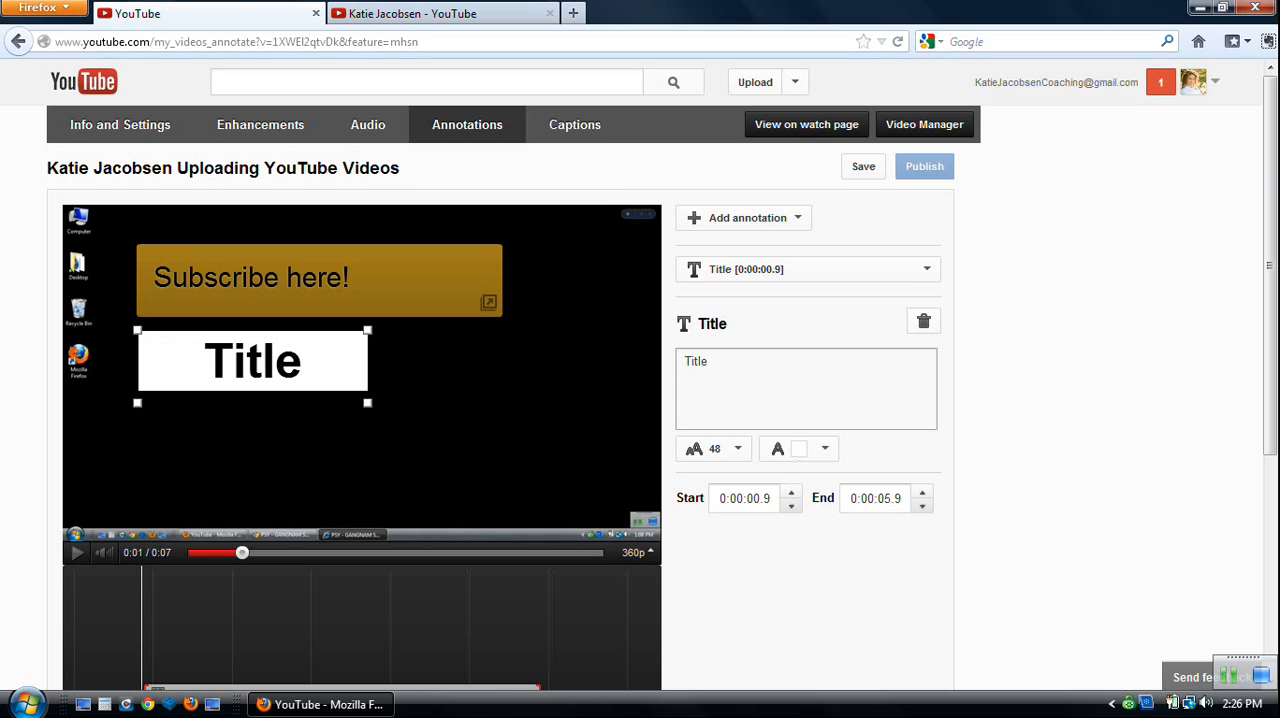
{"action": "mouse_move", "coordinate": [252, 361]}
{"action": "left_mouse_down"}
{"action": "mouse_move", "coordinate": [178, 468]}
{"action": "mouse_move", "coordinate": [190, 479]}
{"action": "left_mouse_up"}
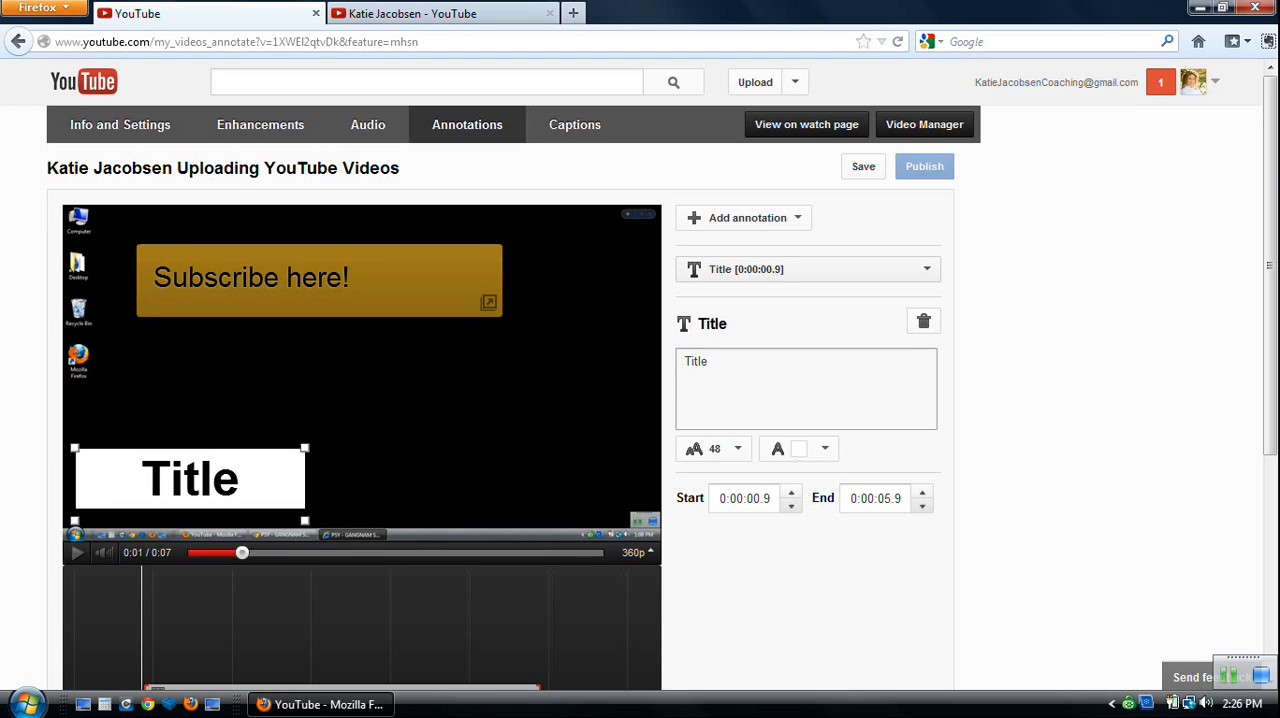
Check the list of annotations and save the title changes.
{"action": "left_click", "coordinate": [808, 269]}
{"action": "left_click", "coordinate": [808, 269]}
{"action": "left_click", "coordinate": [808, 269]}
{"action": "left_click", "coordinate": [808, 269]}
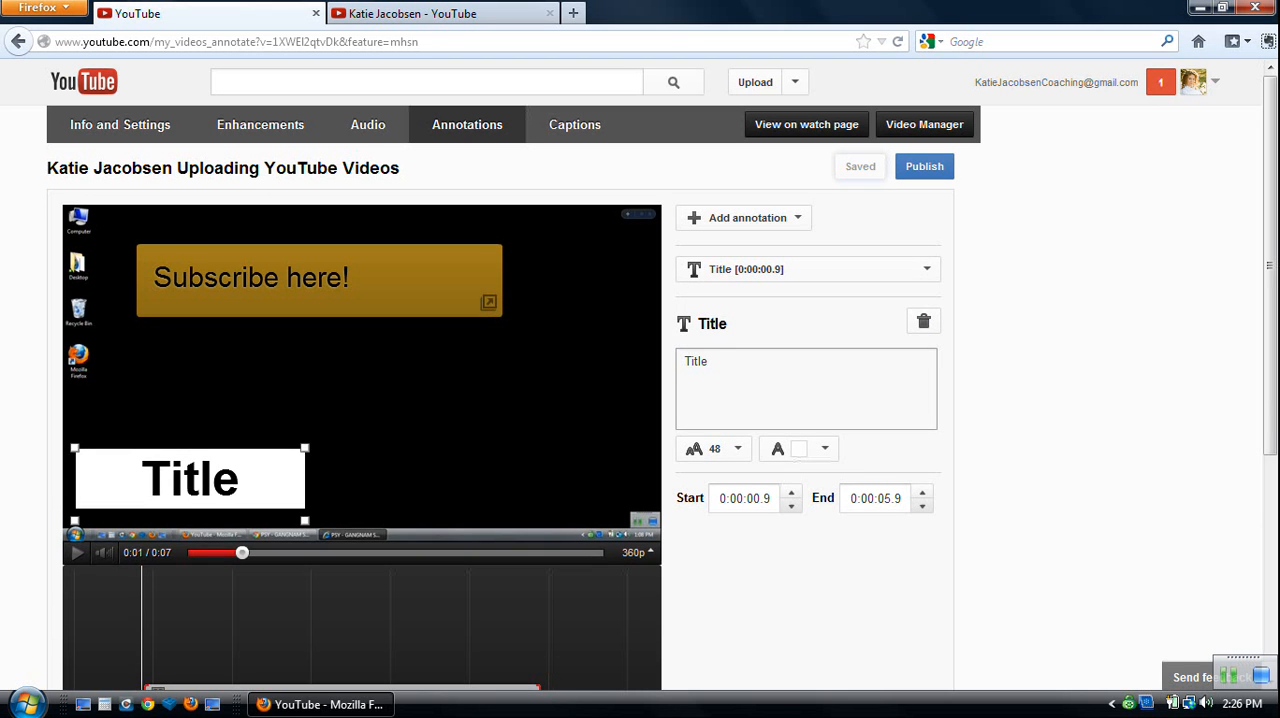
Add a speech bubble annotation to the video.
{"action": "left_click", "coordinate": [747, 217]}
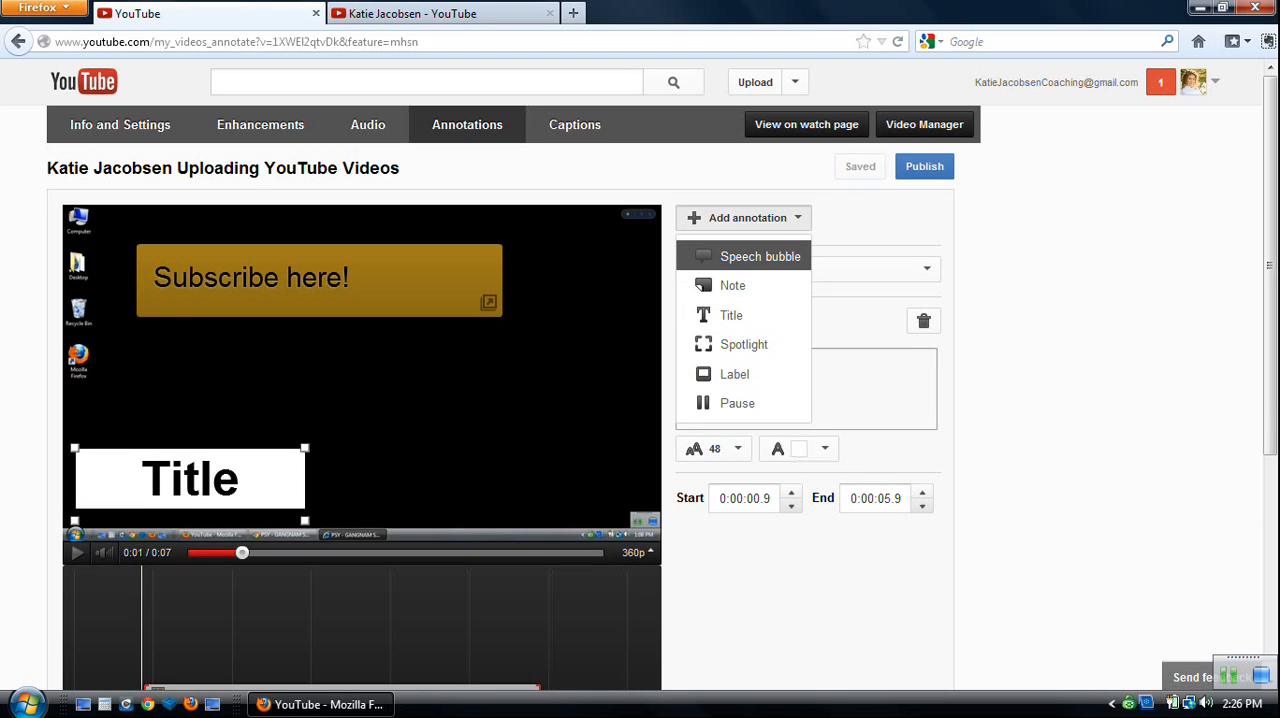
{"action": "left_click", "coordinate": [750, 256]}
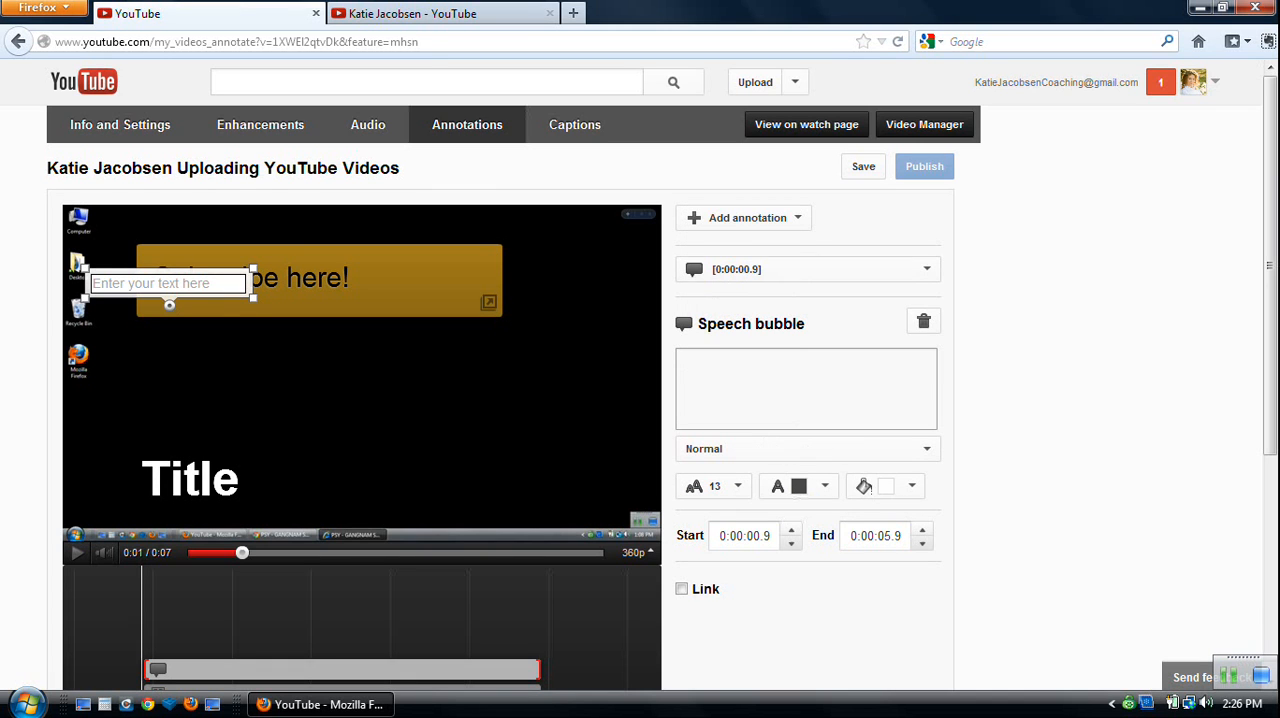
Move the speech bubble to the middle of the video frame, enter the text "Speech" and save the annotations.
{"action": "left_click_drag", "start_coordinate": [169, 305], "coordinate": [335, 369]}
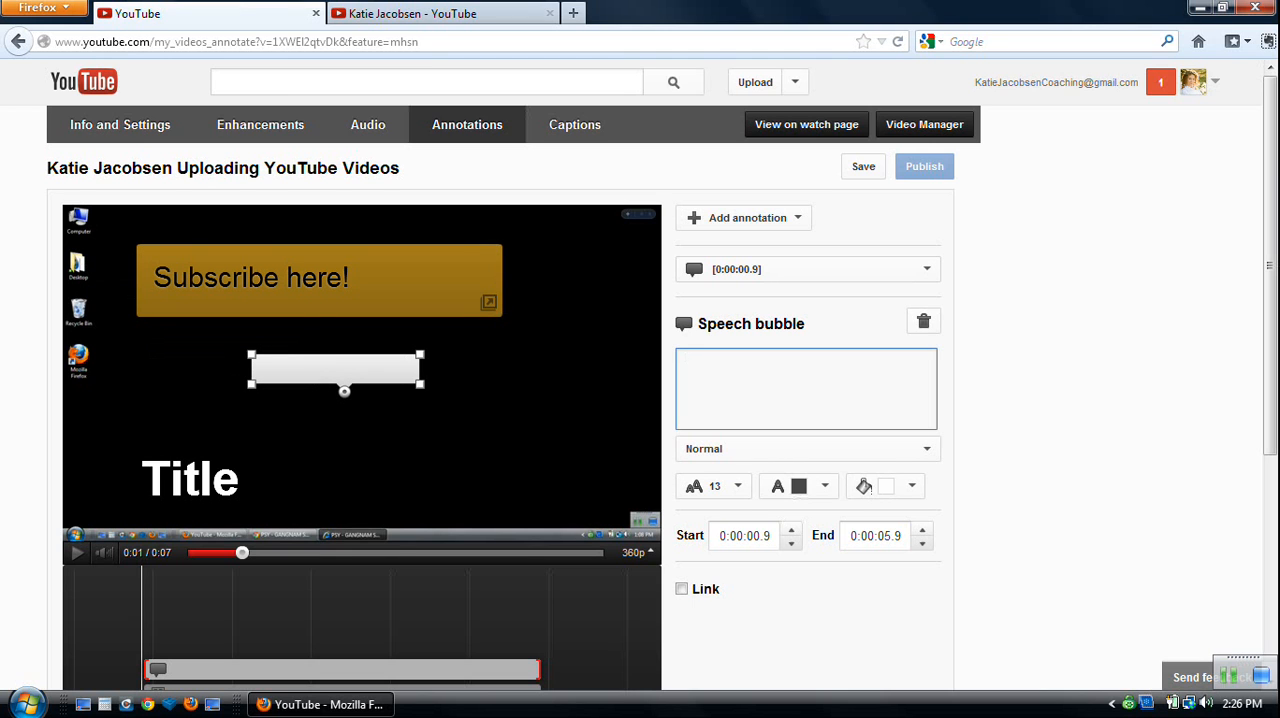
{"action": "type", "text": "Speech"}
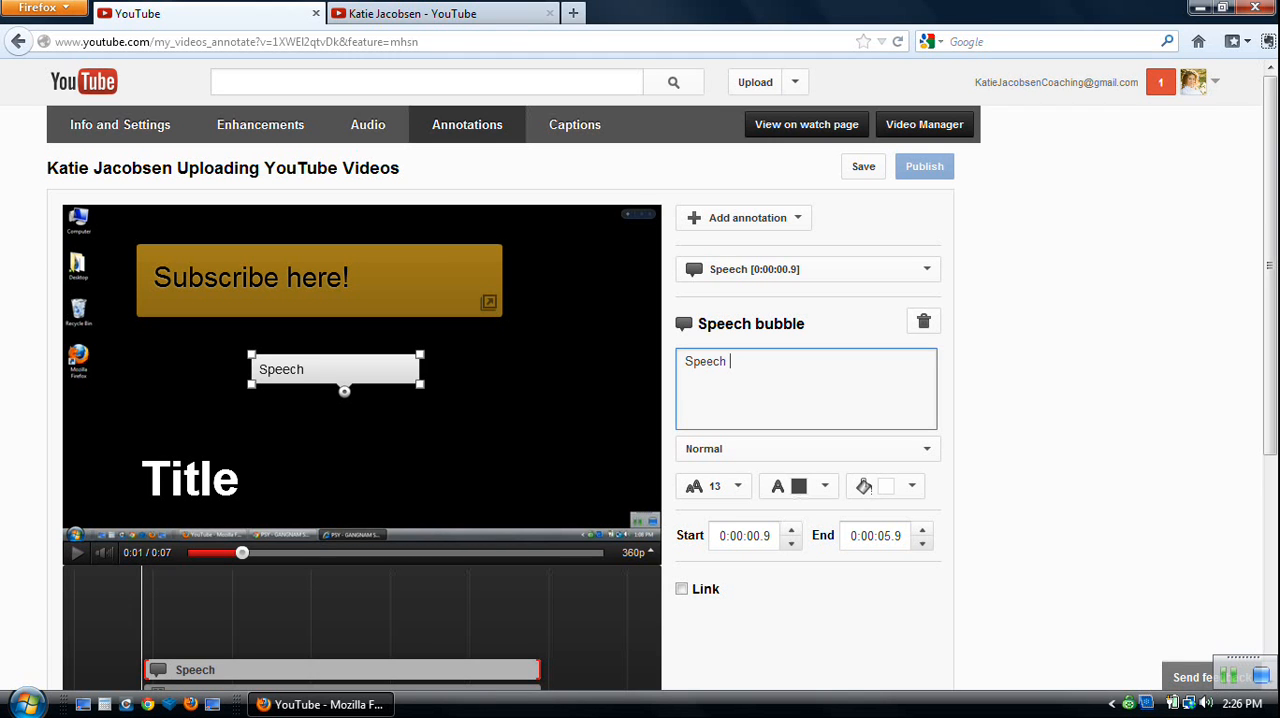
{"action": "left_click", "coordinate": [863, 167]}
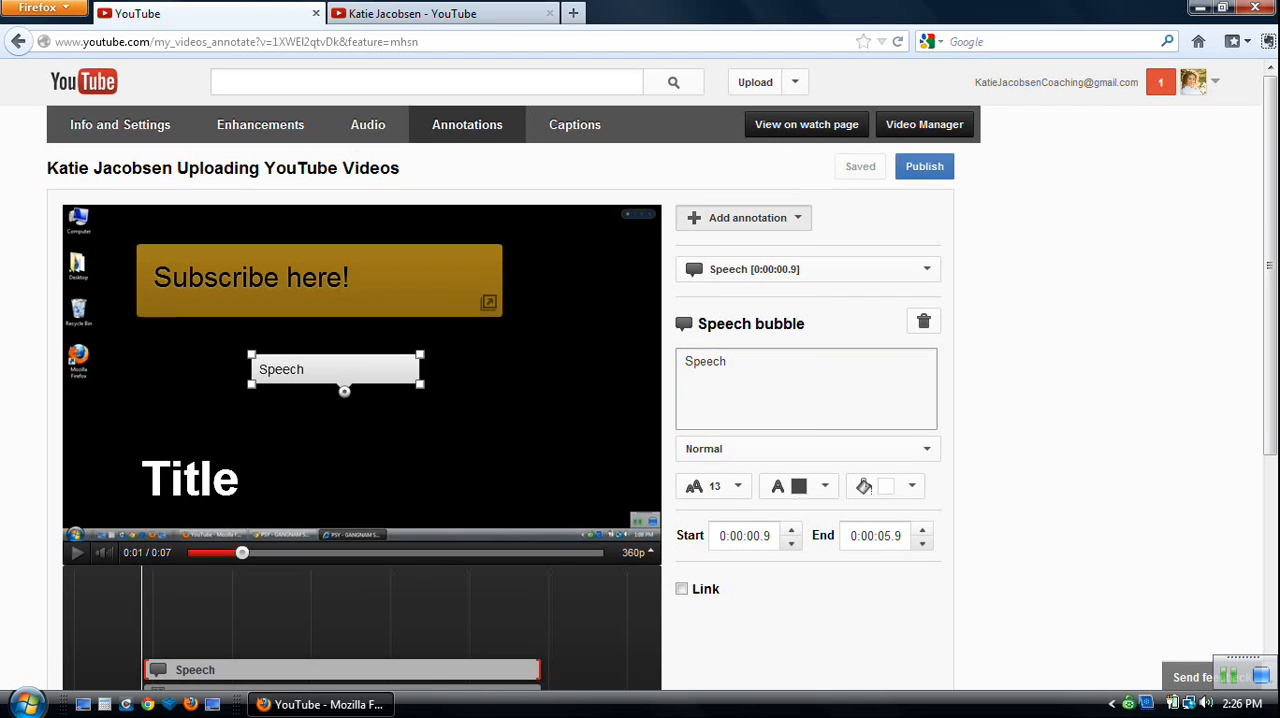
Add a spotlight annotation, widen its frame slightly and place it to the right of the speech bubble, just below its level.
{"action": "left_click", "coordinate": [744, 218]}
{"action": "left_click", "coordinate": [744, 218]}
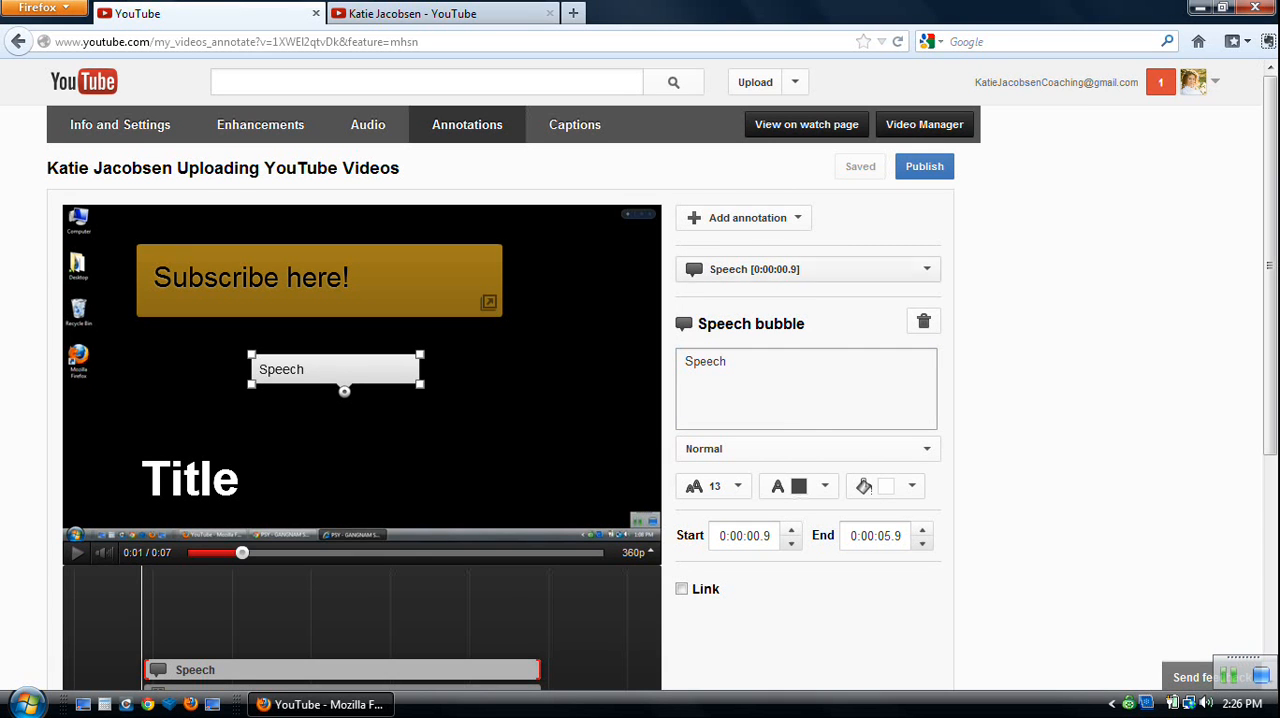
{"action": "left_click", "coordinate": [744, 218]}
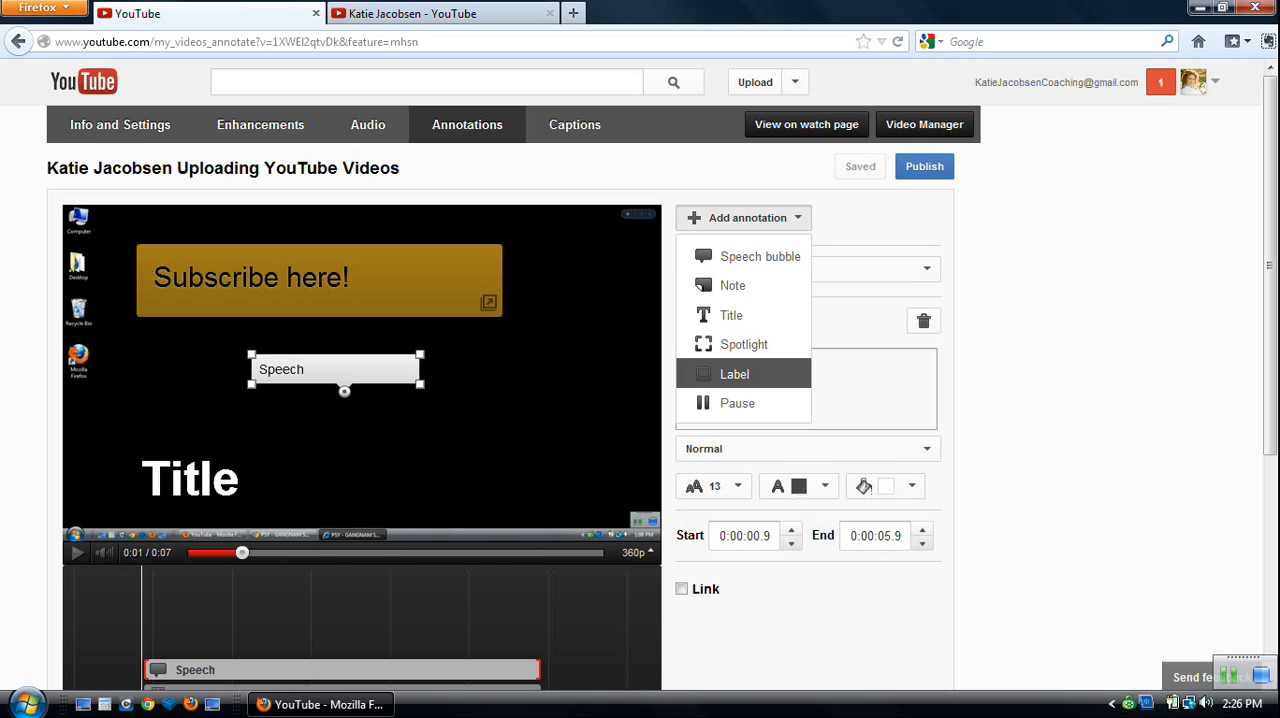
{"action": "left_click", "coordinate": [744, 344]}
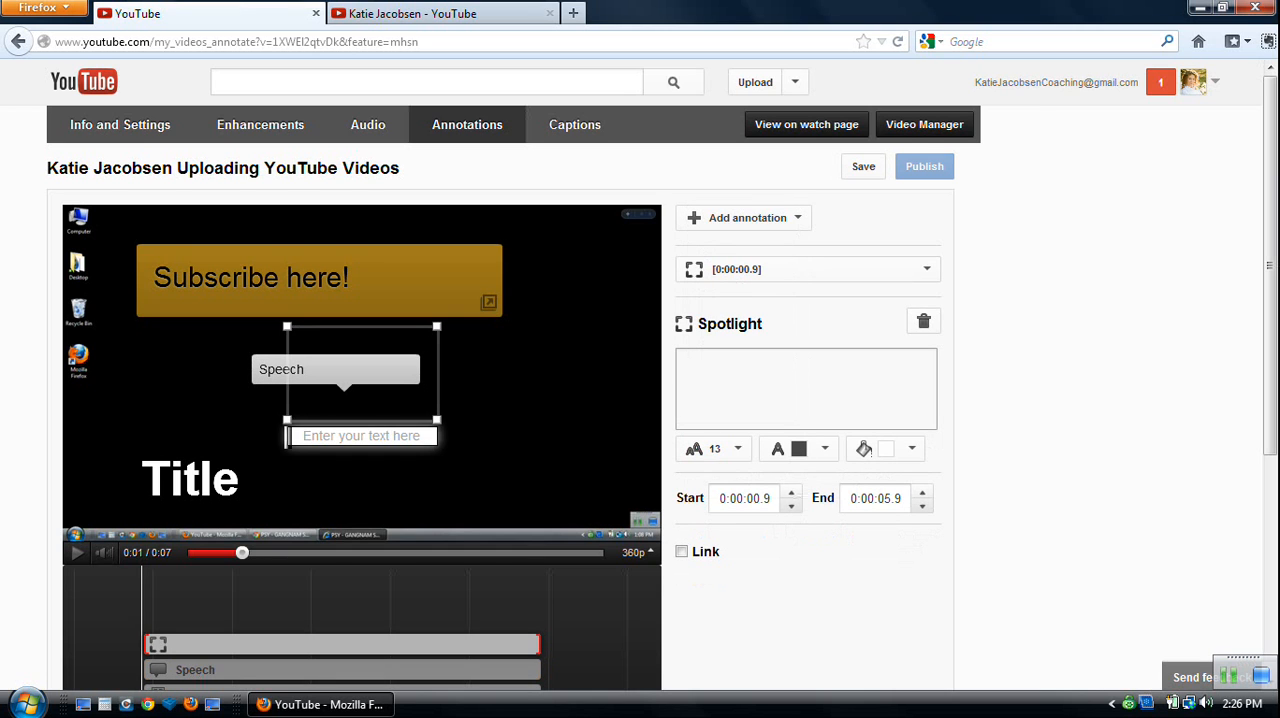
{"action": "mouse_move", "coordinate": [437, 420]}
{"action": "left_mouse_down"}
{"action": "mouse_move", "coordinate": [498, 460]}
{"action": "mouse_move", "coordinate": [445, 420]}
{"action": "left_mouse_up"}
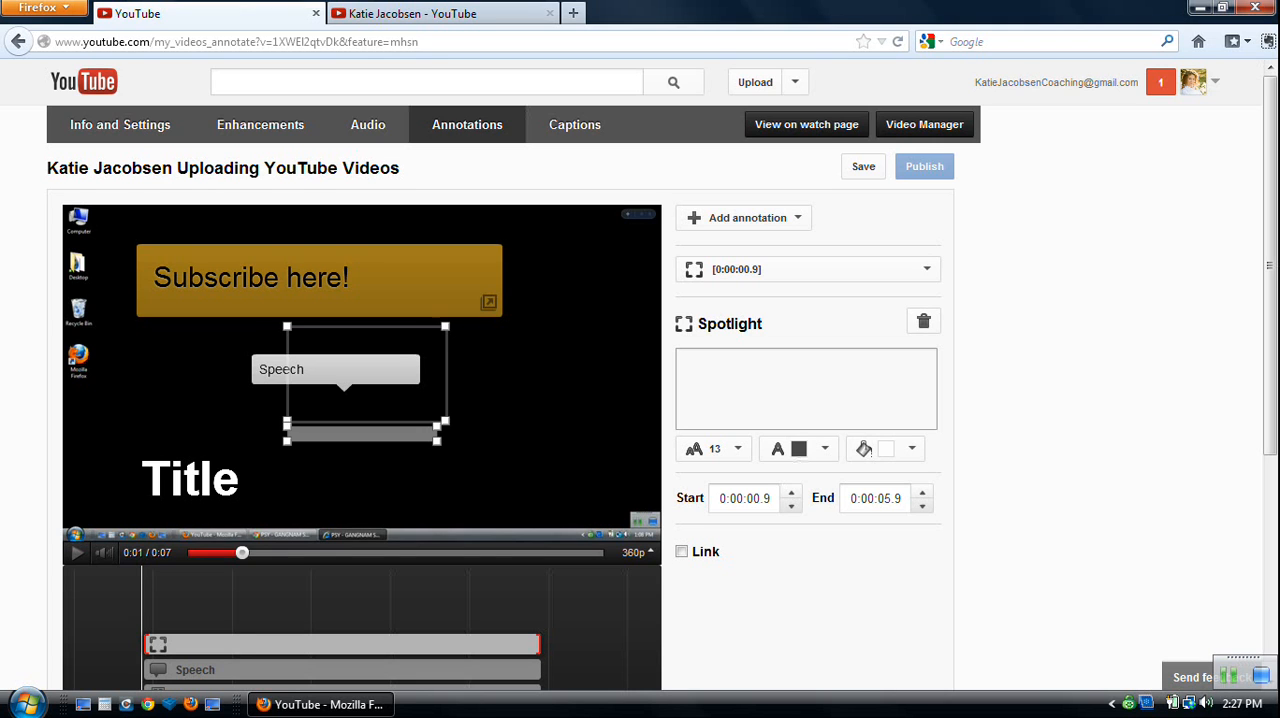
{"action": "left_click_drag", "start_coordinate": [367, 376], "coordinate": [502, 406]}
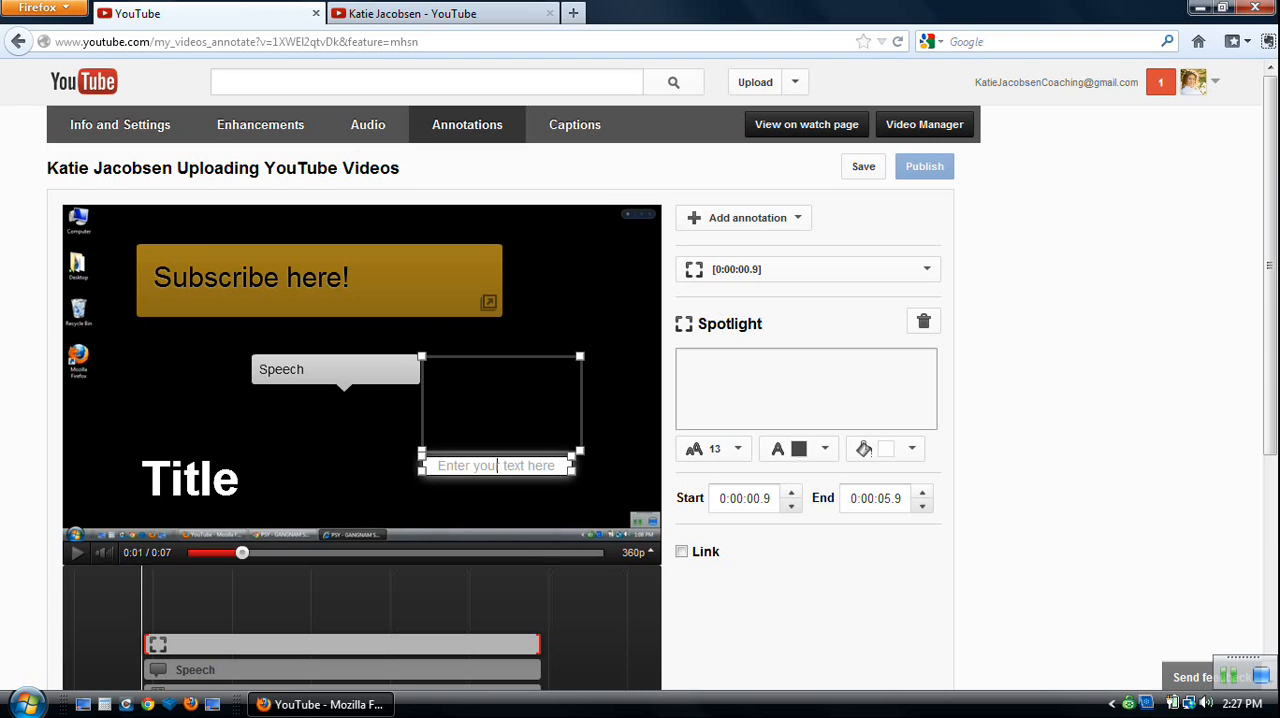
Enter "Check out this video" as the spotlight's text.
{"action": "type", "text": "CHec"}
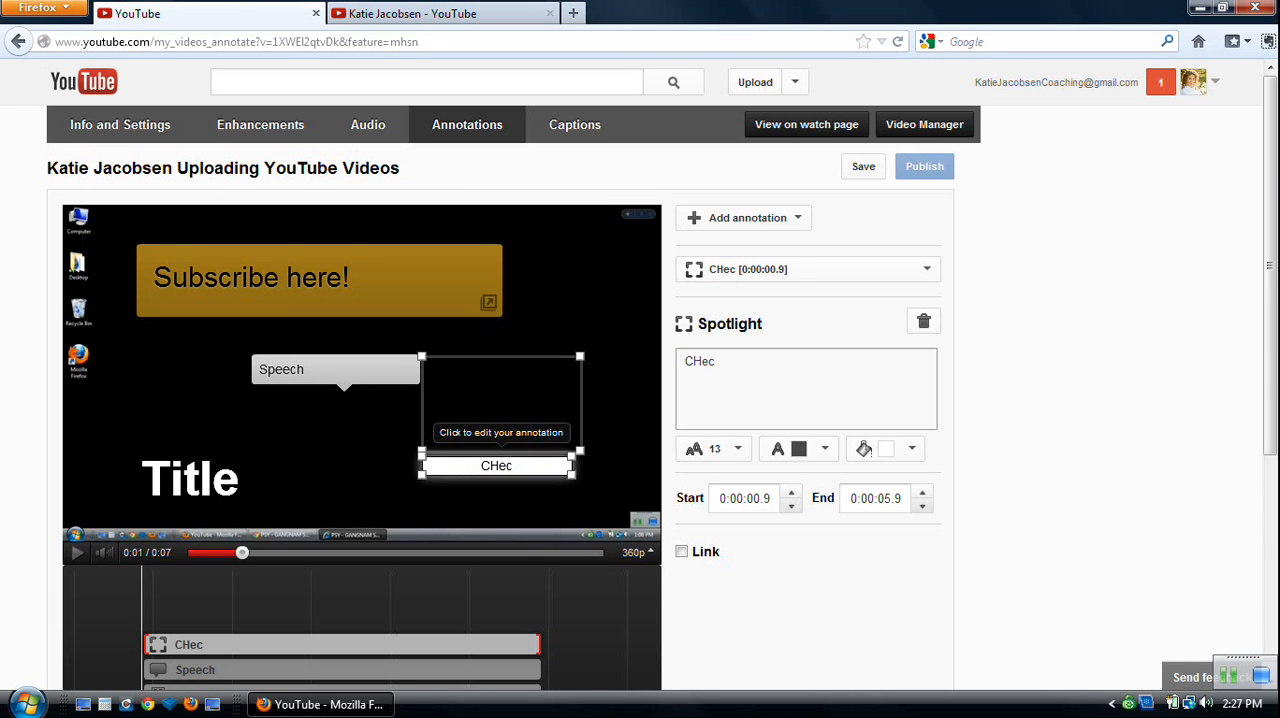
{"action": "key", "text": "BackSpace"}
{"action": "key", "text": "BackSpace"}
{"action": "key", "text": "BackSpace"}
{"action": "type", "text": "heck out "}
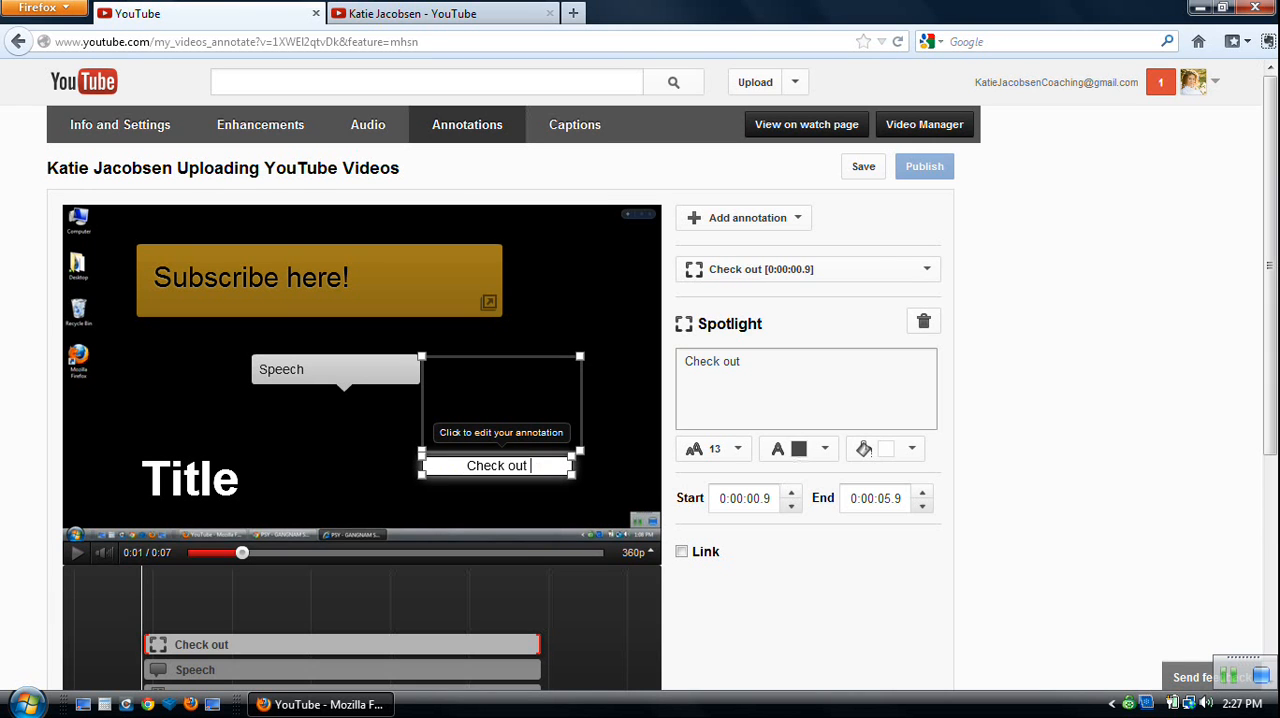
{"action": "type", "text": "this video"}
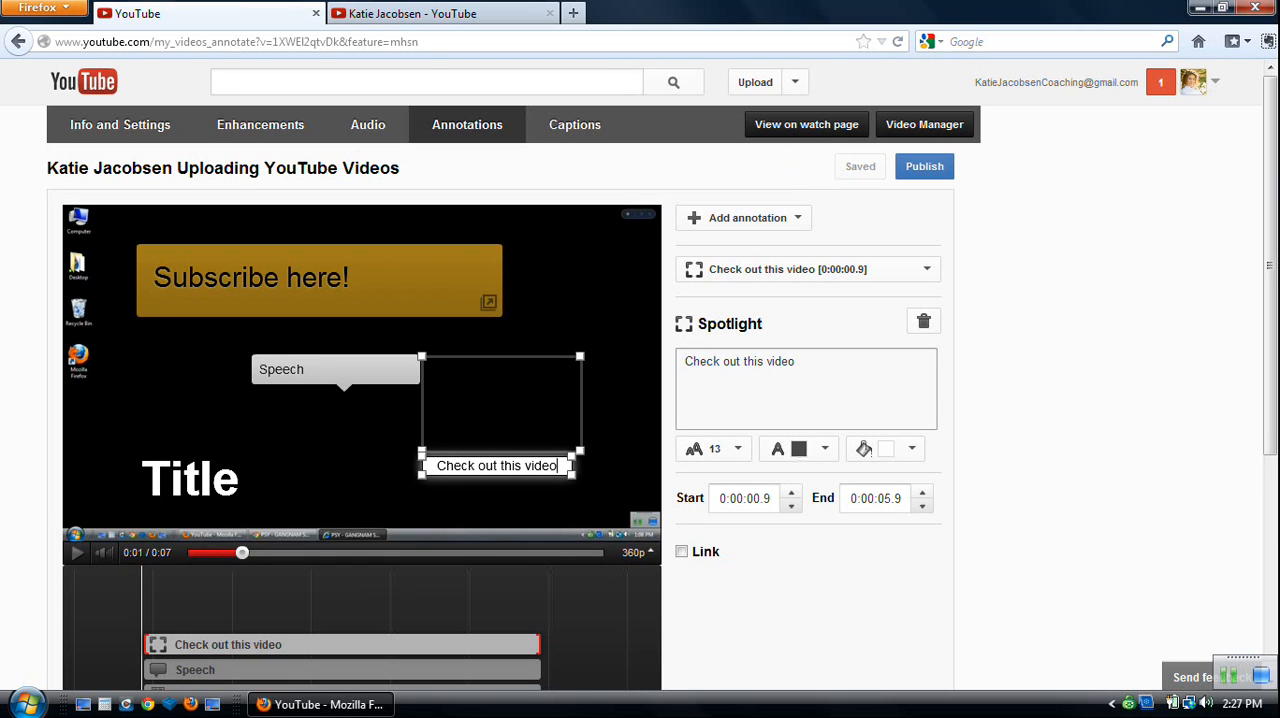
Move the spotlight over the Firefox desktop icon in the video and shrink its frame to fit around the icon.
{"action": "left_click_drag", "start_coordinate": [500, 404], "coordinate": [141, 385]}
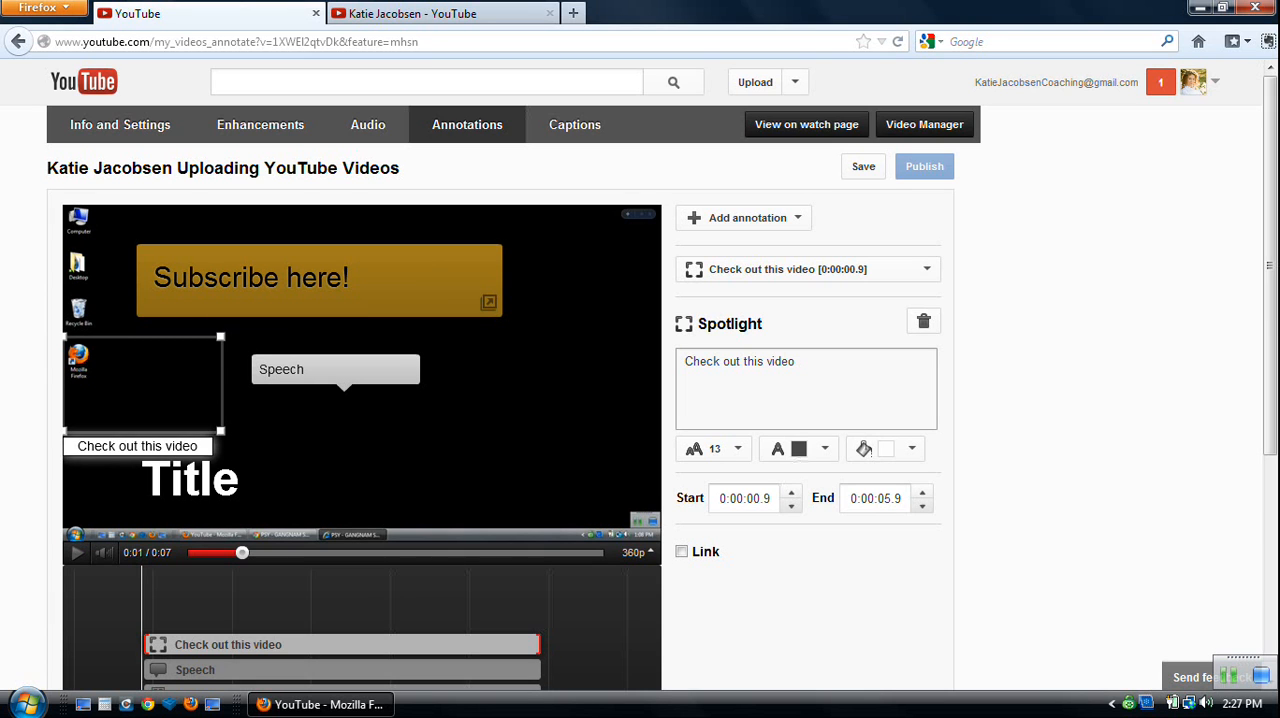
{"action": "left_click_drag", "start_coordinate": [221, 431], "coordinate": [95, 382]}
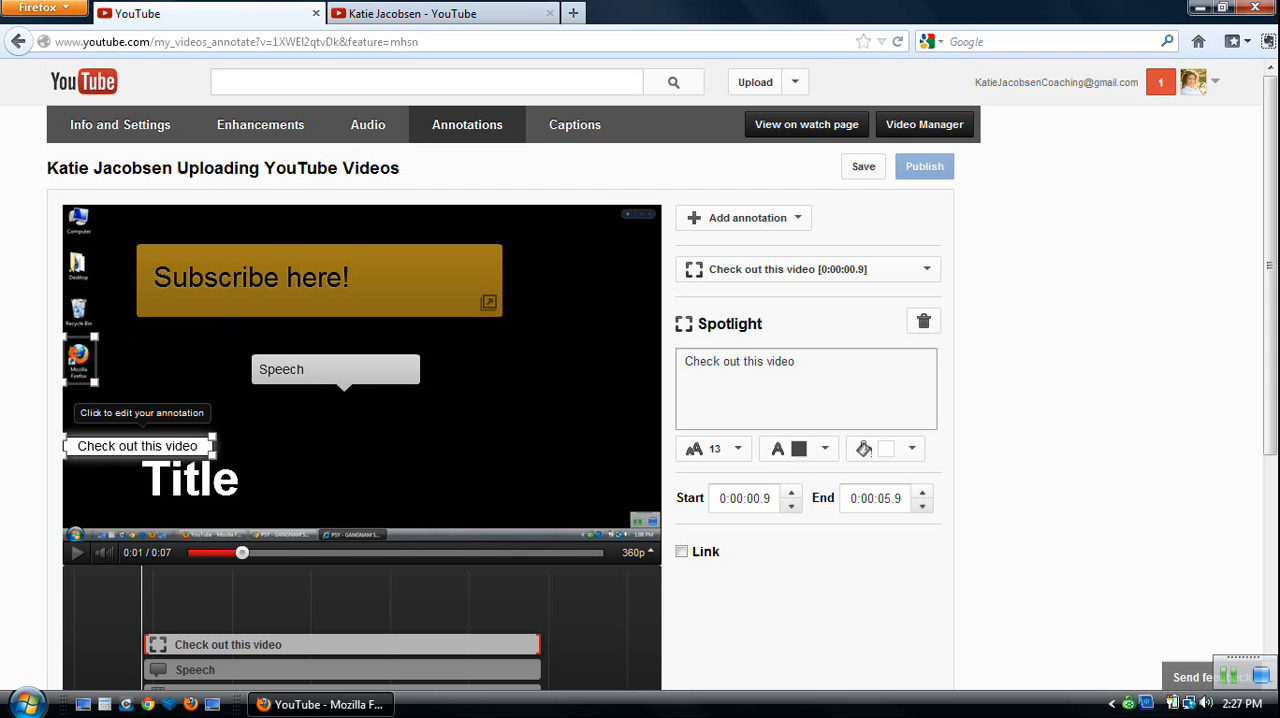
{"action": "left_click", "coordinate": [106, 446]}
{"action": "left_click", "coordinate": [198, 446]}
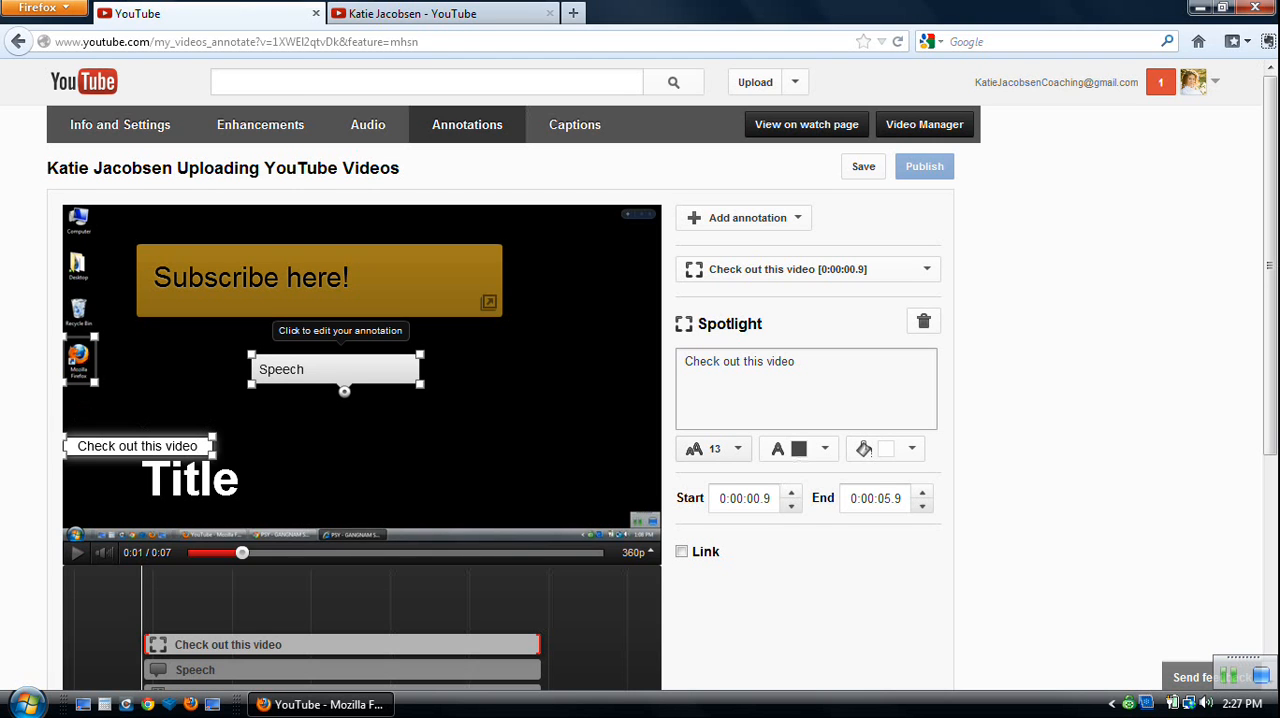
Check the font size, text color and background color options available for the spotlight.
{"action": "left_click", "coordinate": [714, 449]}
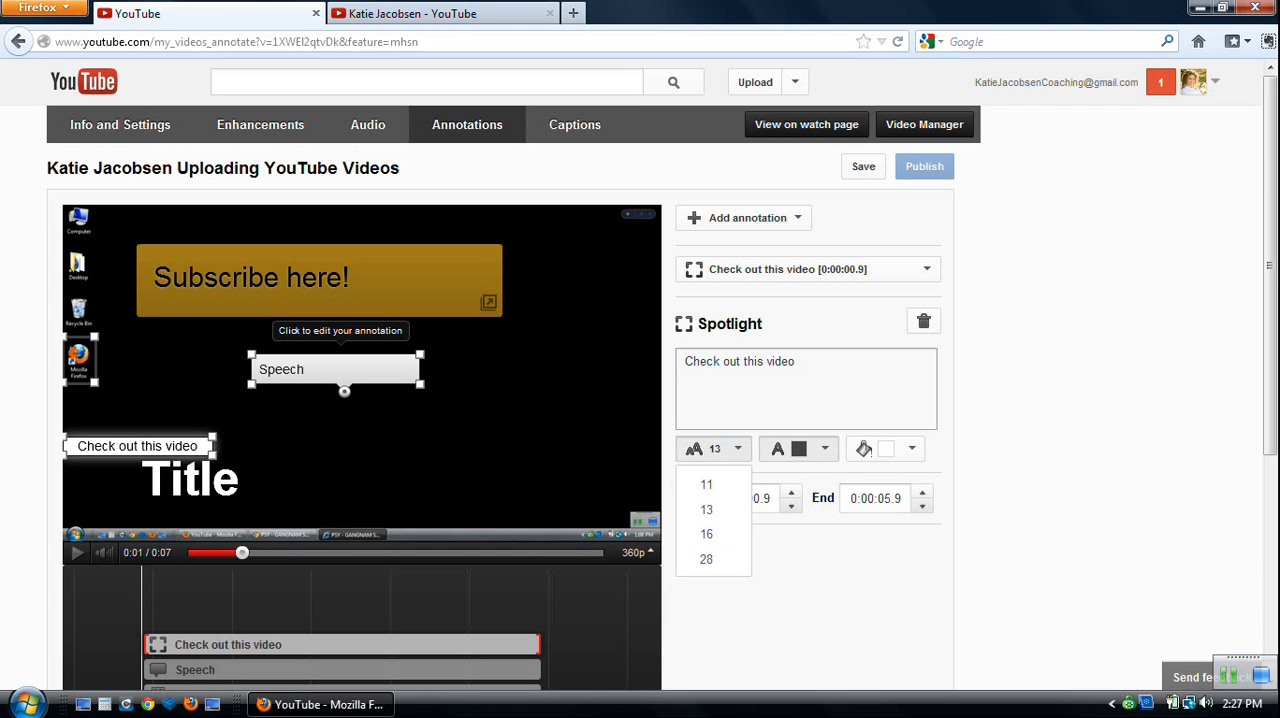
{"action": "left_click", "coordinate": [799, 449]}
{"action": "left_click", "coordinate": [886, 449]}
{"action": "left_click", "coordinate": [886, 449]}
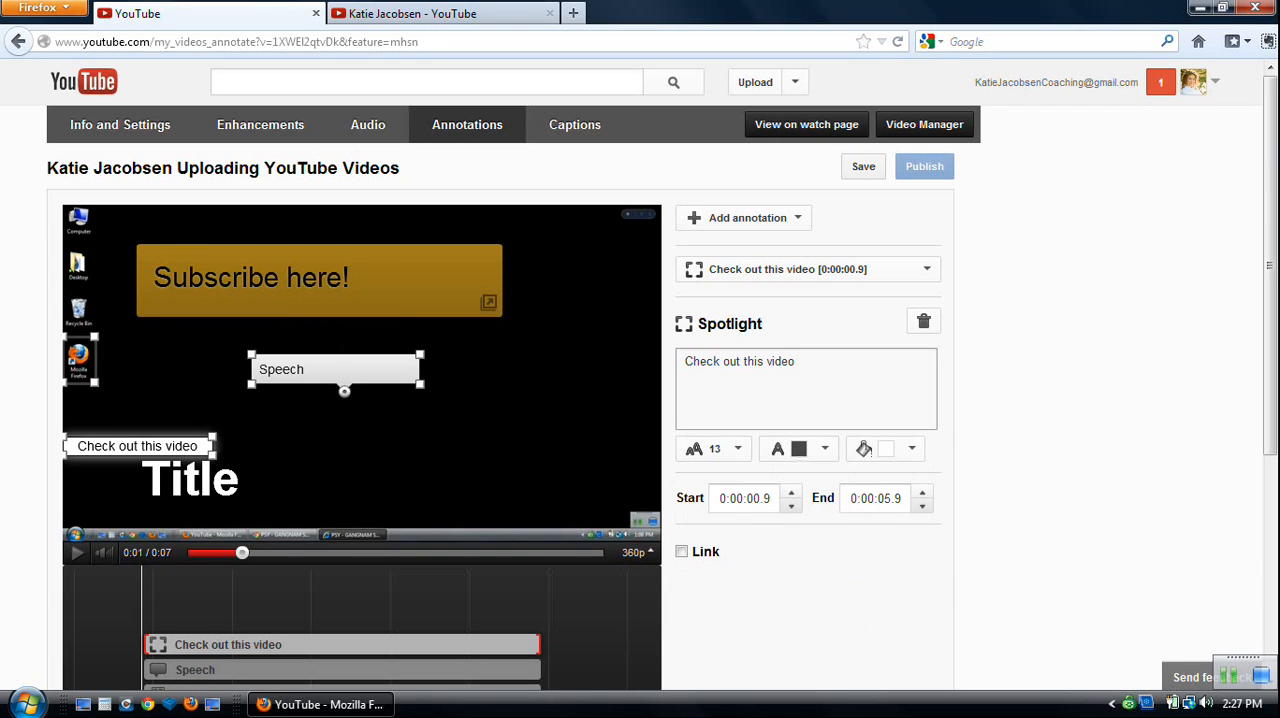
Add a label annotation, place it below and to the right of the speech bubble, and check its font style choices.
{"action": "left_click", "coordinate": [747, 219]}
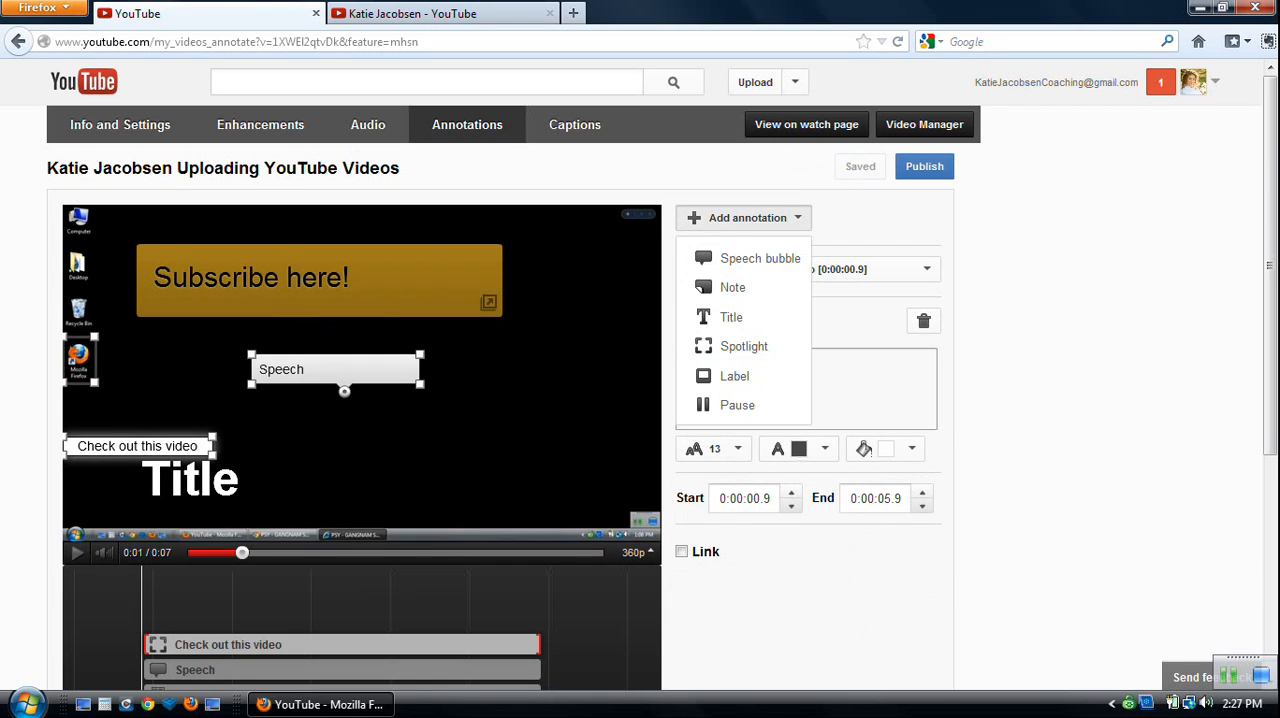
{"action": "left_click", "coordinate": [735, 376]}
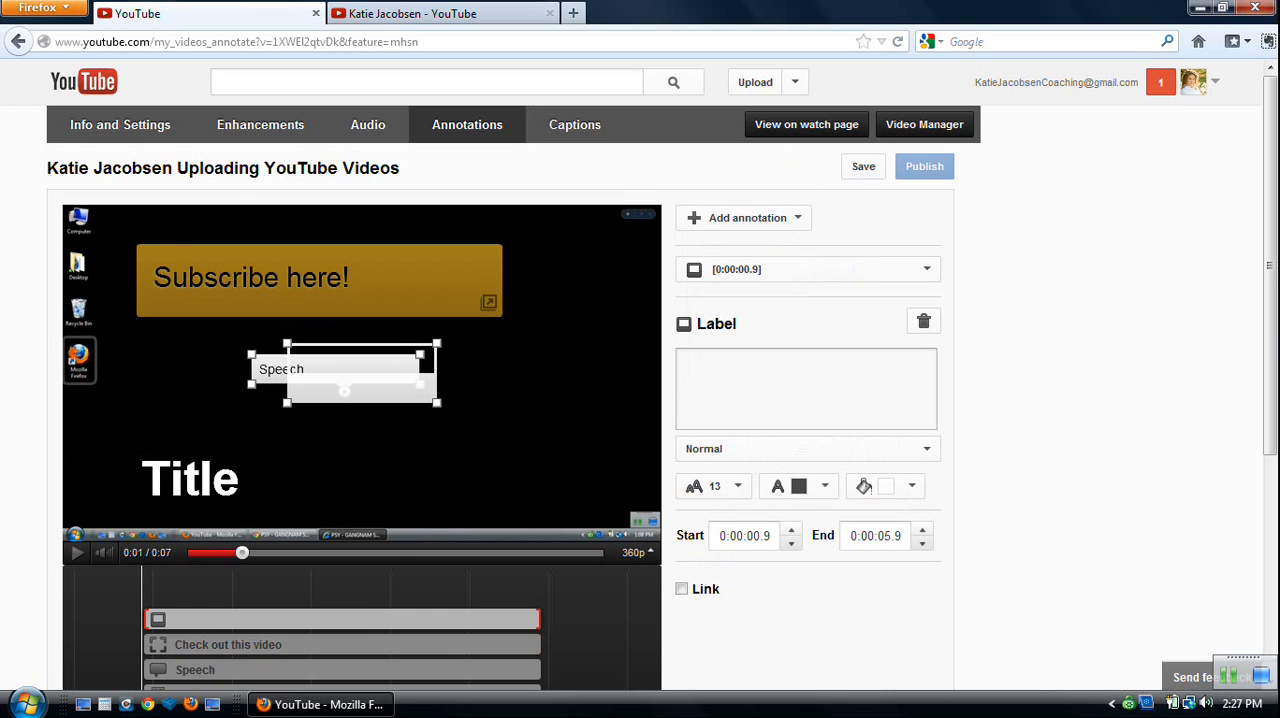
{"action": "left_click_drag", "start_coordinate": [374, 405], "coordinate": [488, 452]}
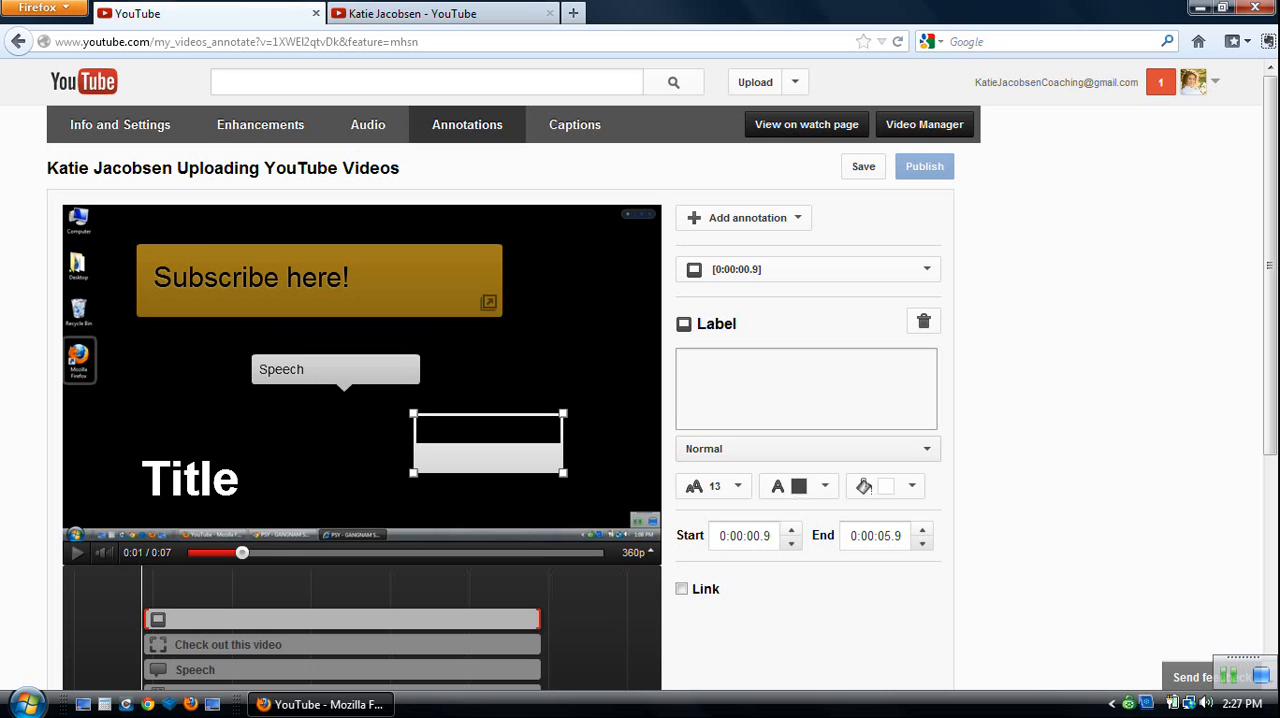
{"action": "left_click", "coordinate": [806, 449]}
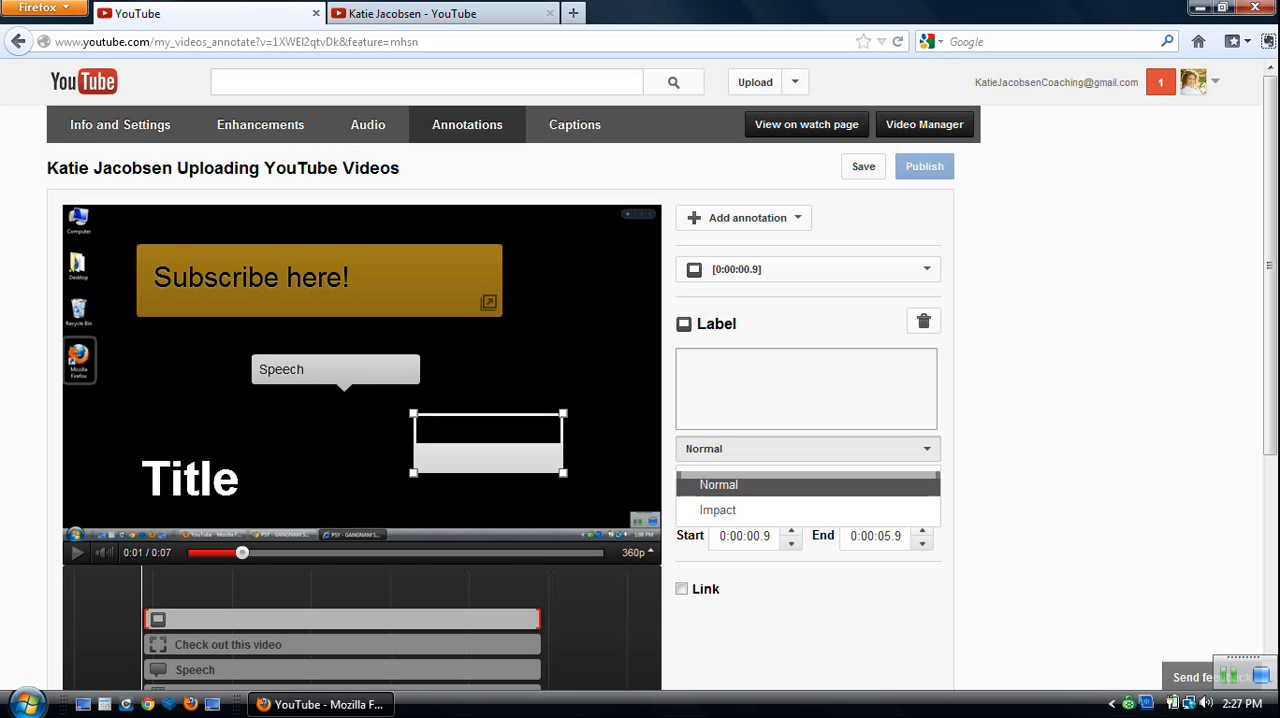
Add a pause annotation, shift its start to 0:00:01.6 on the timeline and publish the annotations.
{"action": "left_click", "coordinate": [745, 218]}
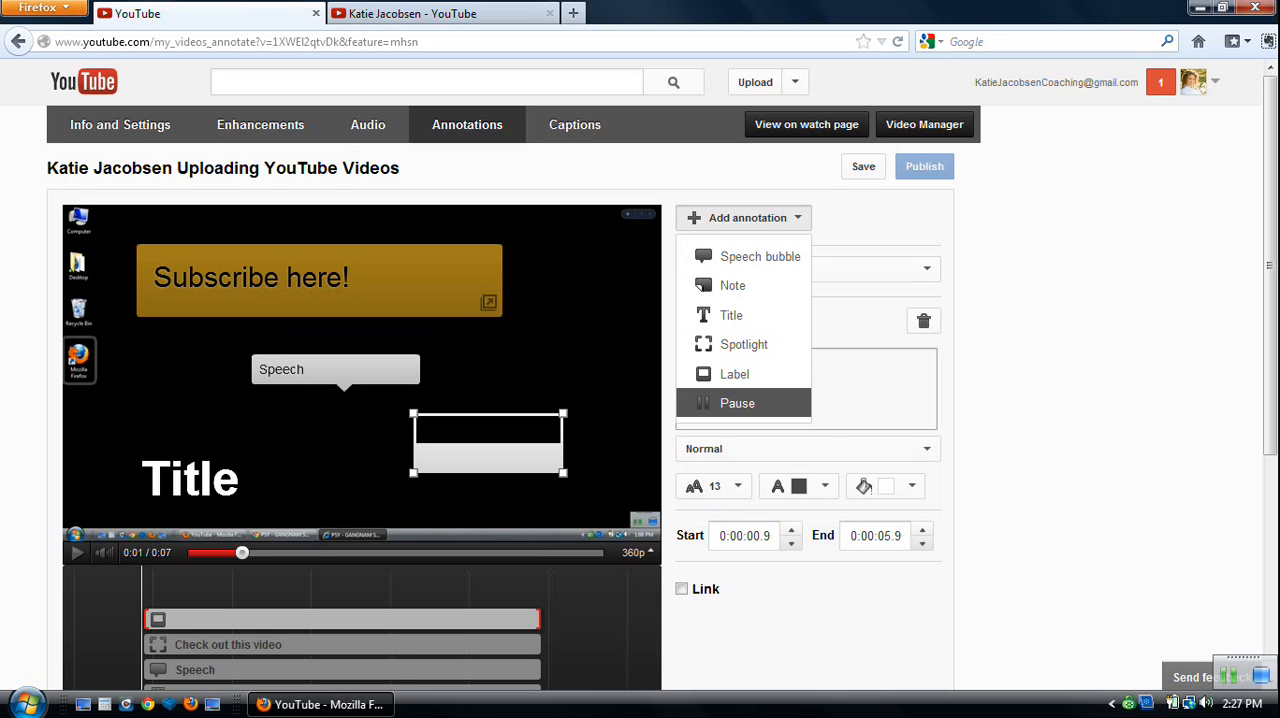
{"action": "left_click", "coordinate": [737, 403]}
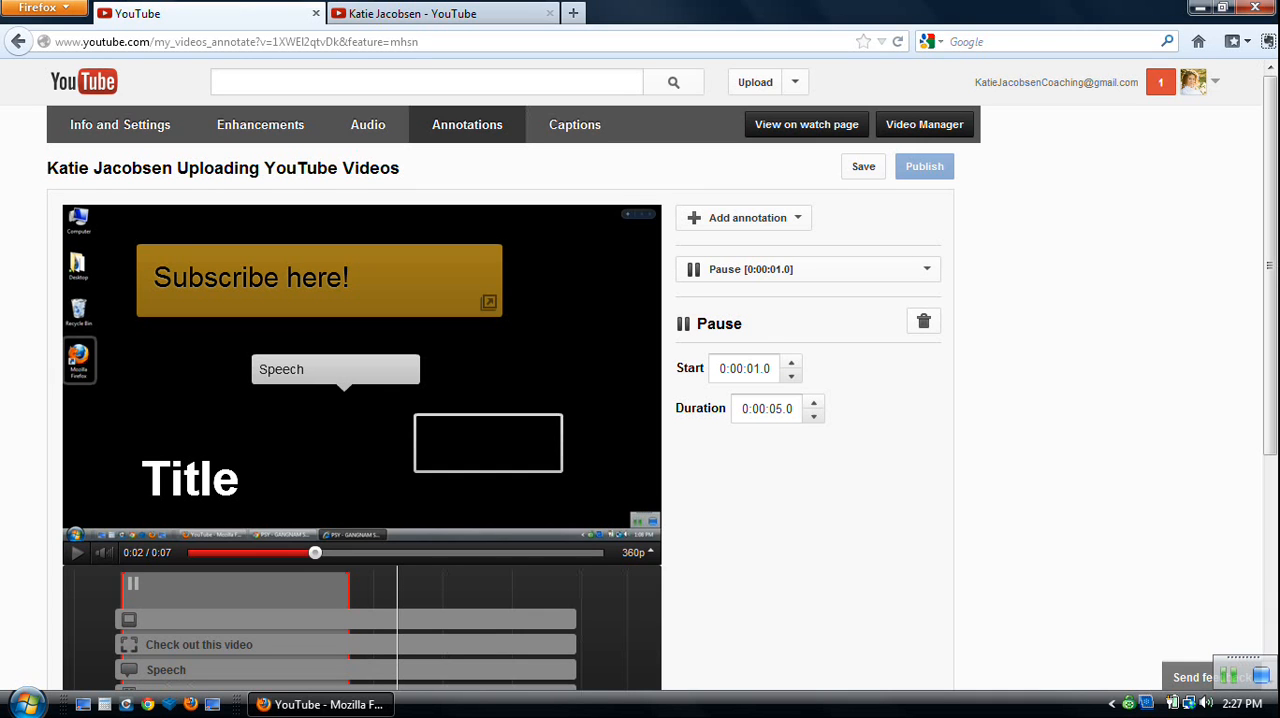
{"action": "left_click_drag", "start_coordinate": [235, 591], "coordinate": [262, 591]}
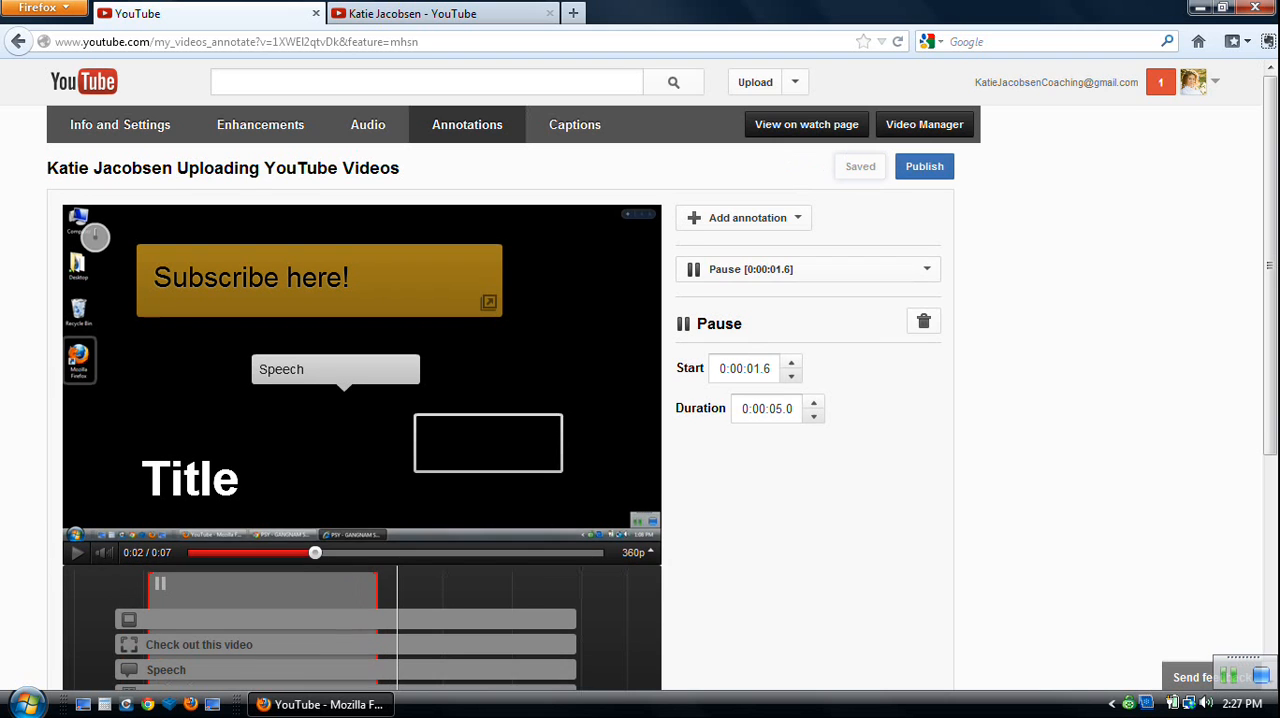
{"action": "left_click", "coordinate": [924, 167]}
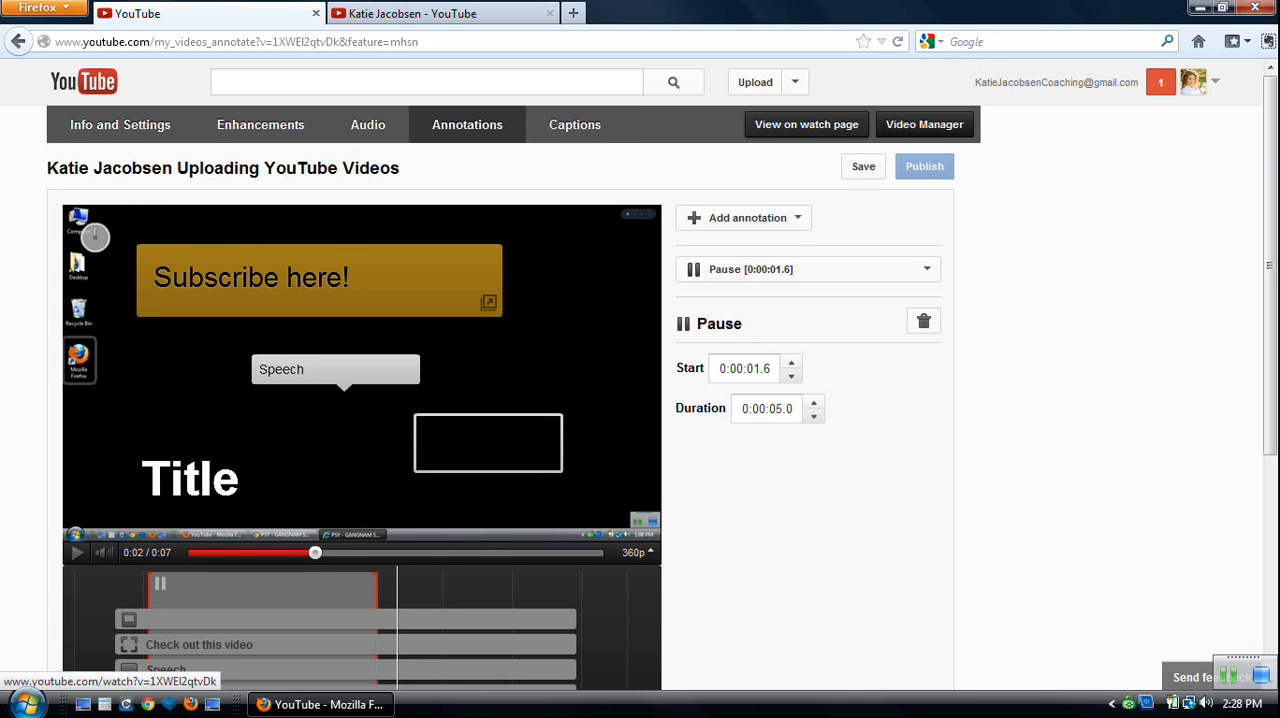
Look over the video's captions page and its option for uploading a caption file or transcript.
{"action": "left_click", "coordinate": [574, 124]}
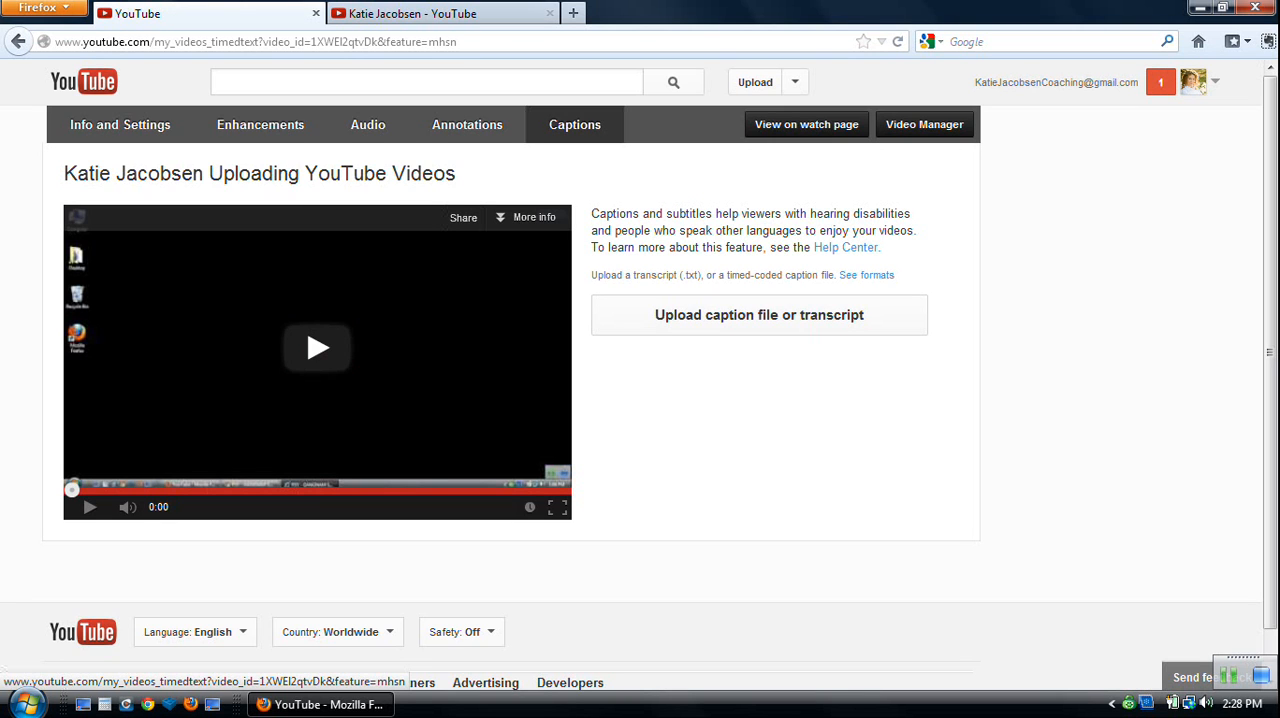
{"action": "scroll", "coordinate": [640, 374], "scroll_direction": "down", "scroll_amount": 1}
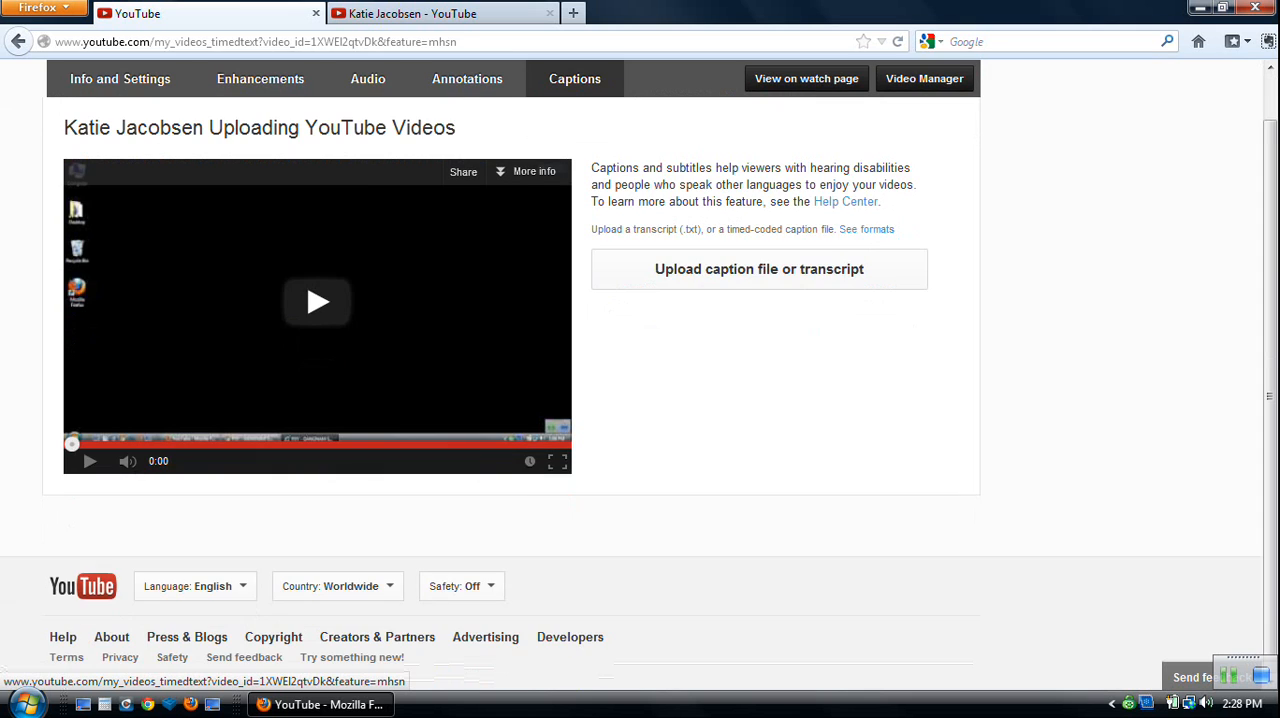
{"action": "scroll", "coordinate": [640, 374], "scroll_direction": "up", "scroll_amount": 1}
View the video on its watch page, pause it and test the "Subscribe here!" note's link, closing an extra channel tab.
{"action": "left_click", "coordinate": [807, 125]}
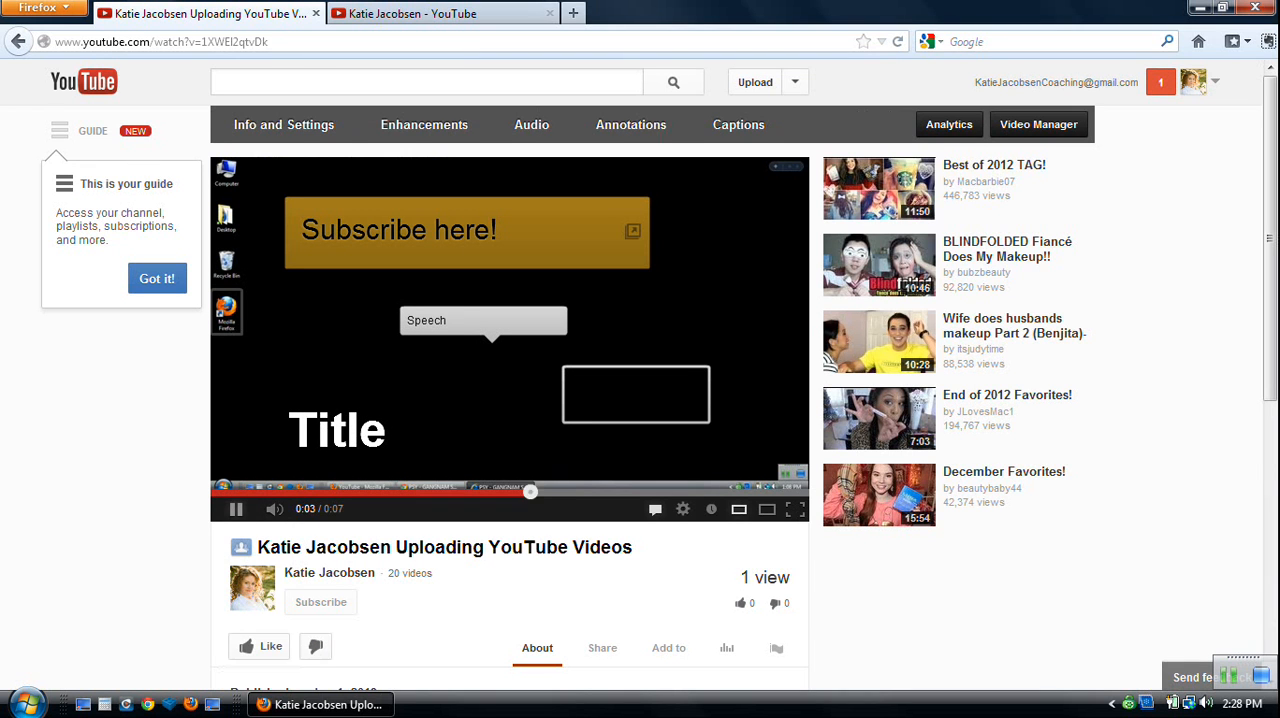
{"action": "left_click", "coordinate": [236, 509]}
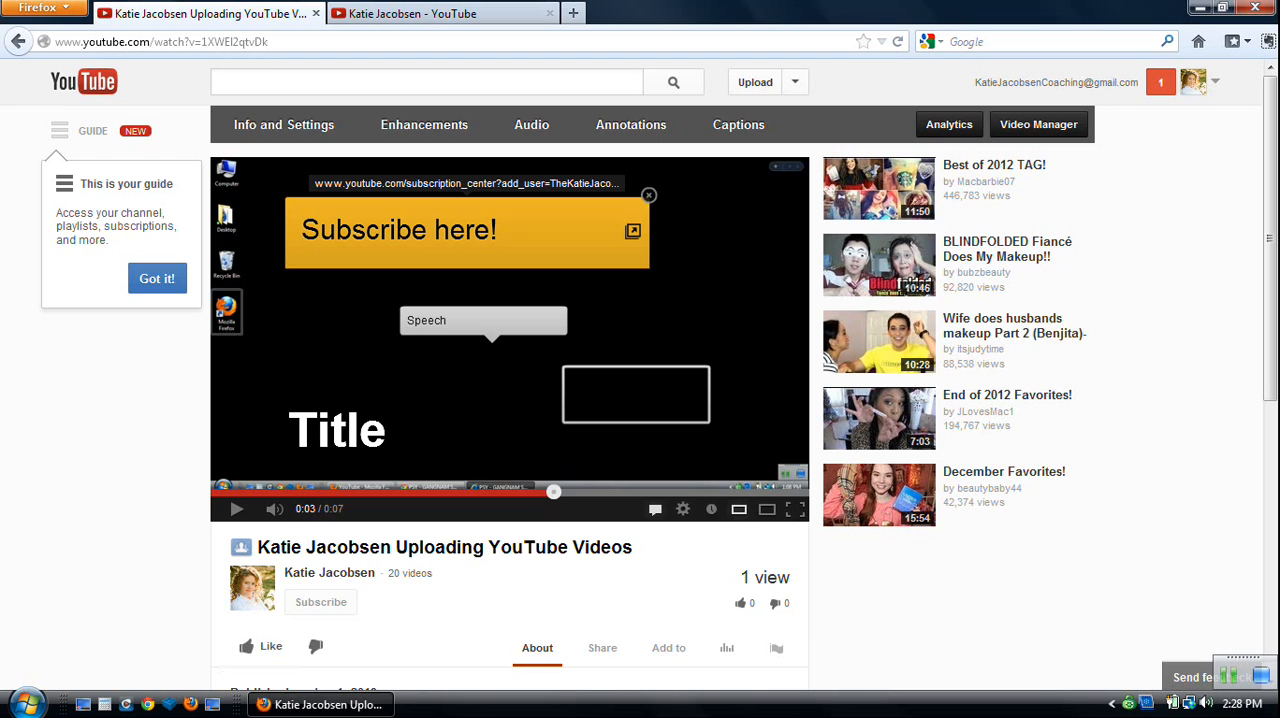
{"action": "left_click", "coordinate": [398, 230]}
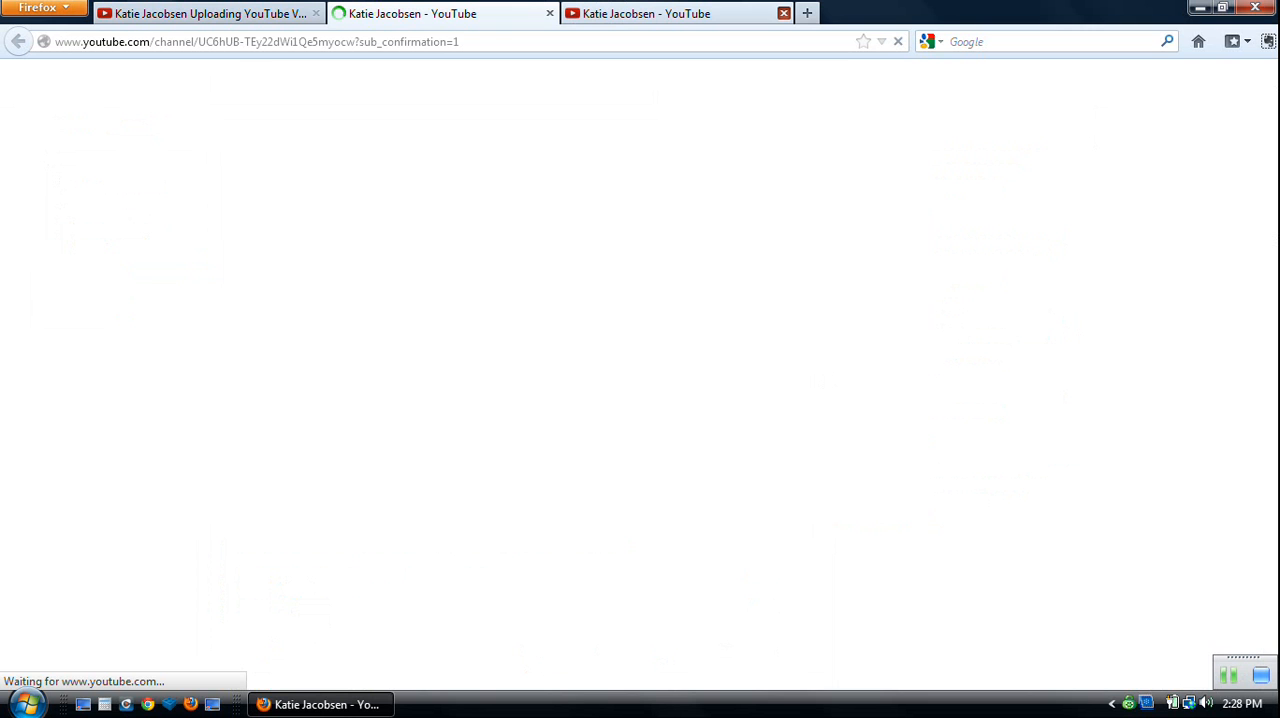
{"action": "left_click", "coordinate": [783, 13]}
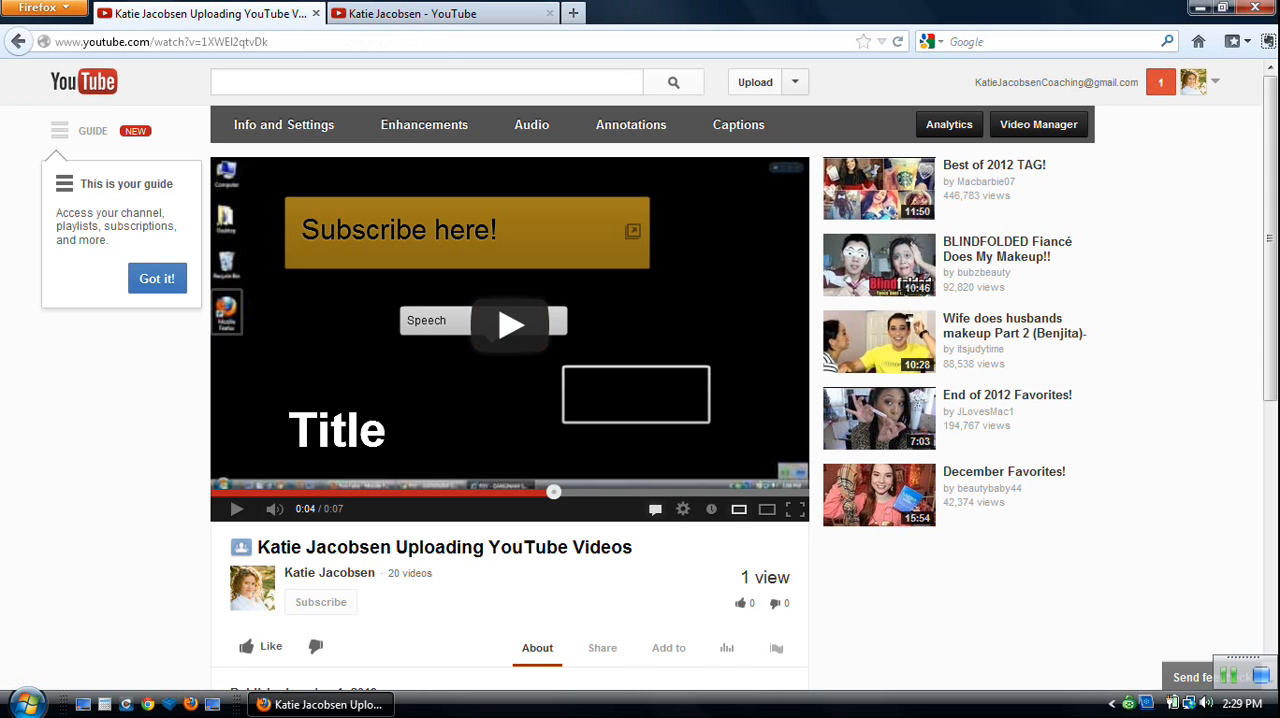
Open the Video Manager's list of uploaded videos.
{"action": "left_click", "coordinate": [795, 82]}
{"action": "left_click", "coordinate": [771, 114]}
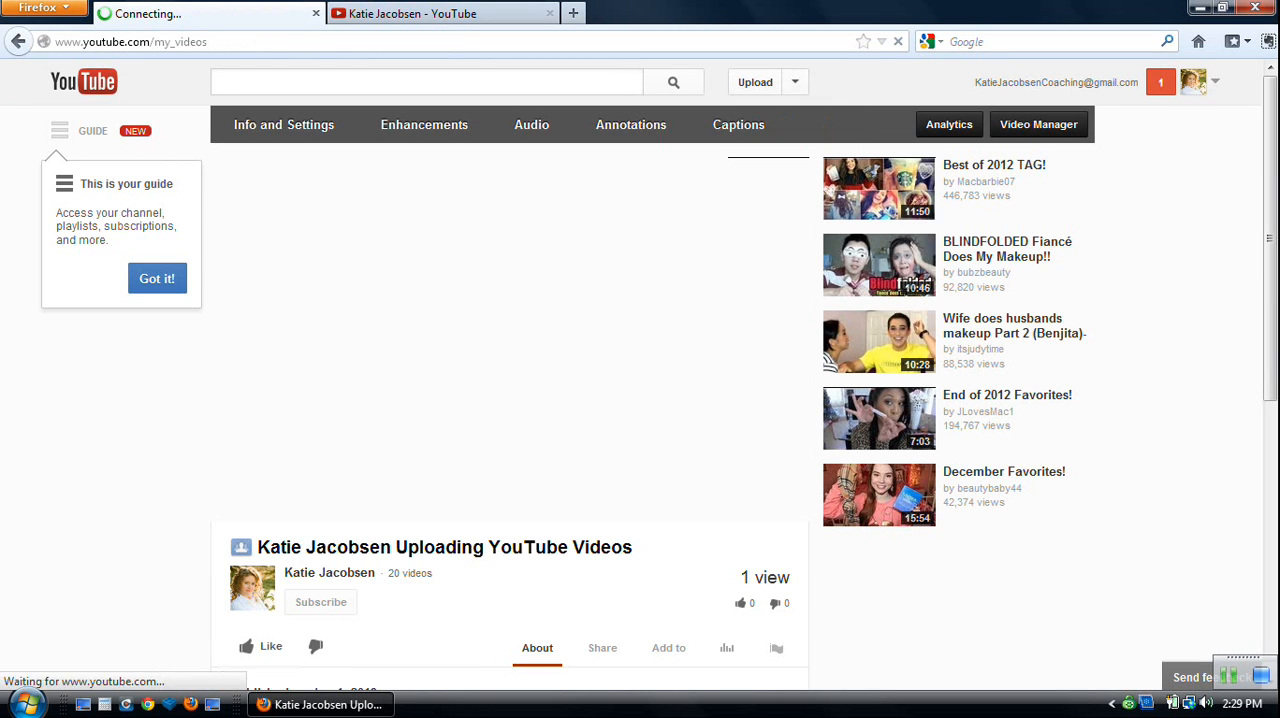